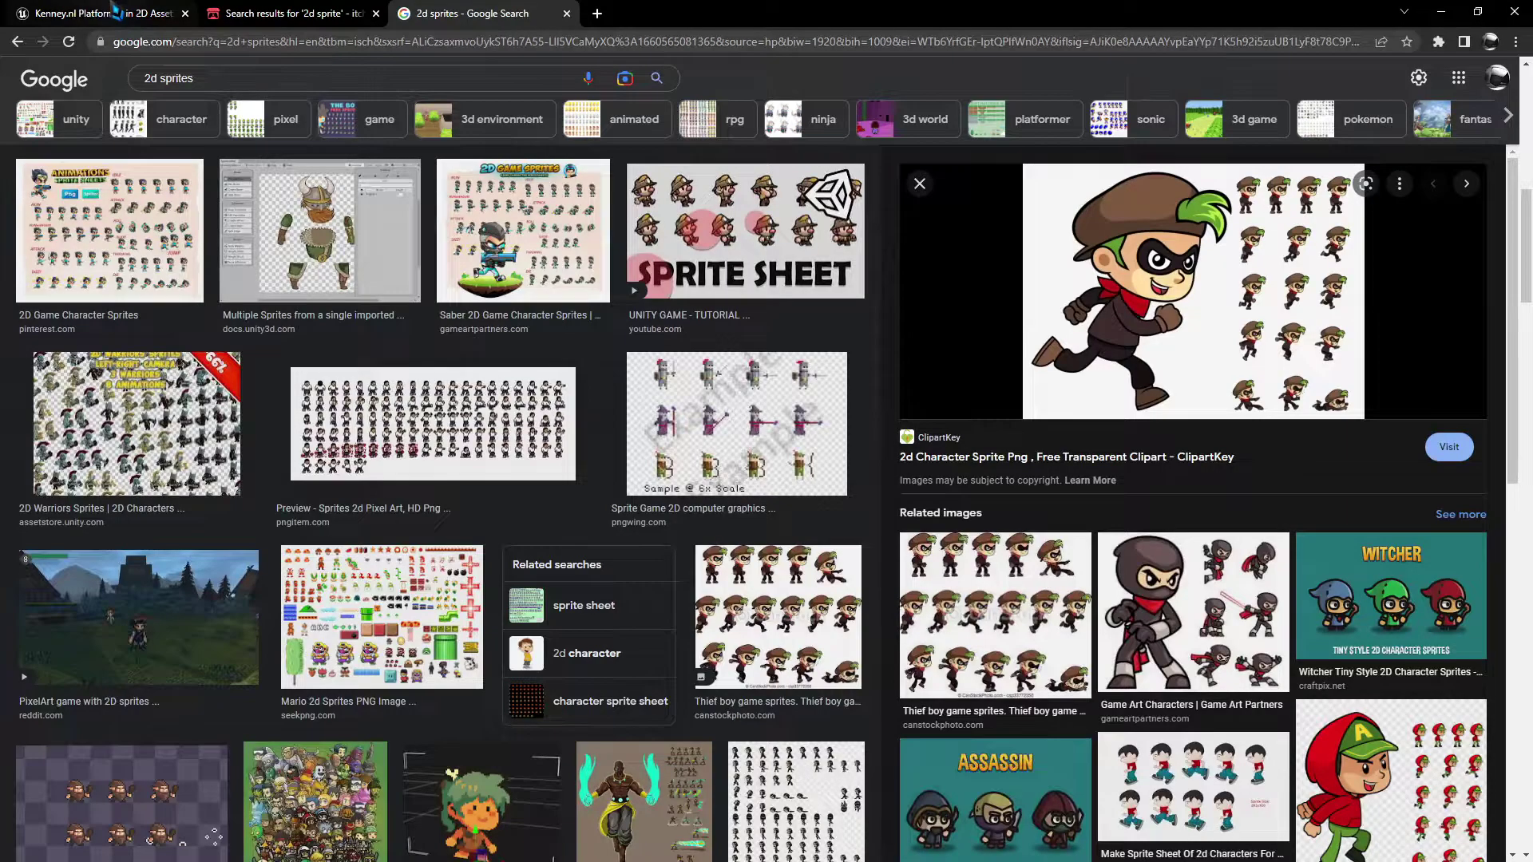
- Highlight the Kenney.nl Platformer page's supported engine versions 4.4 - 4.12, then switch to the Epic Games Launcher
click(116, 12)
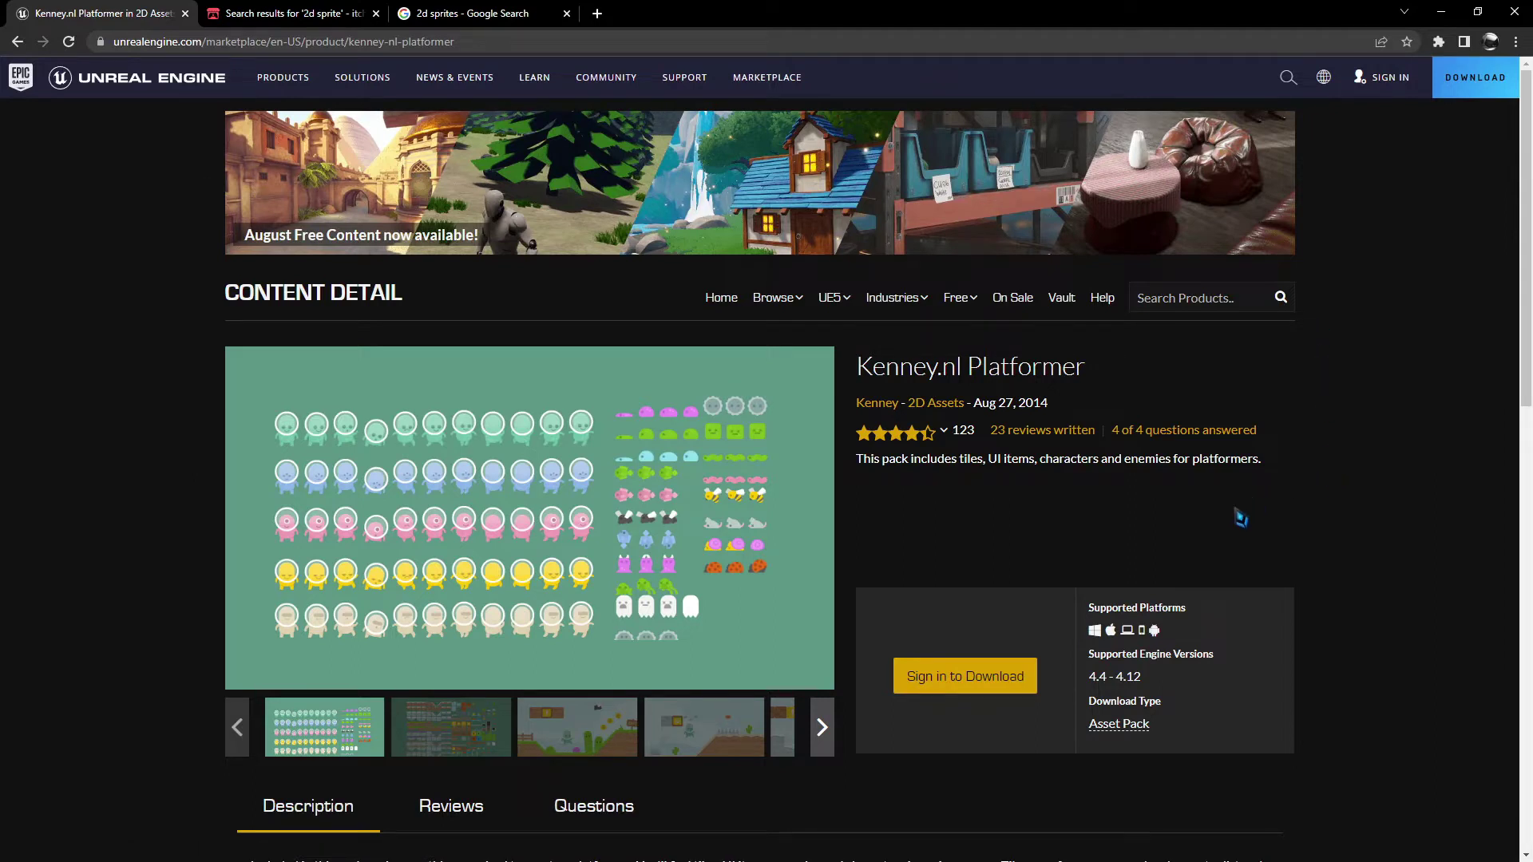
drag(1148, 678, 1090, 680)
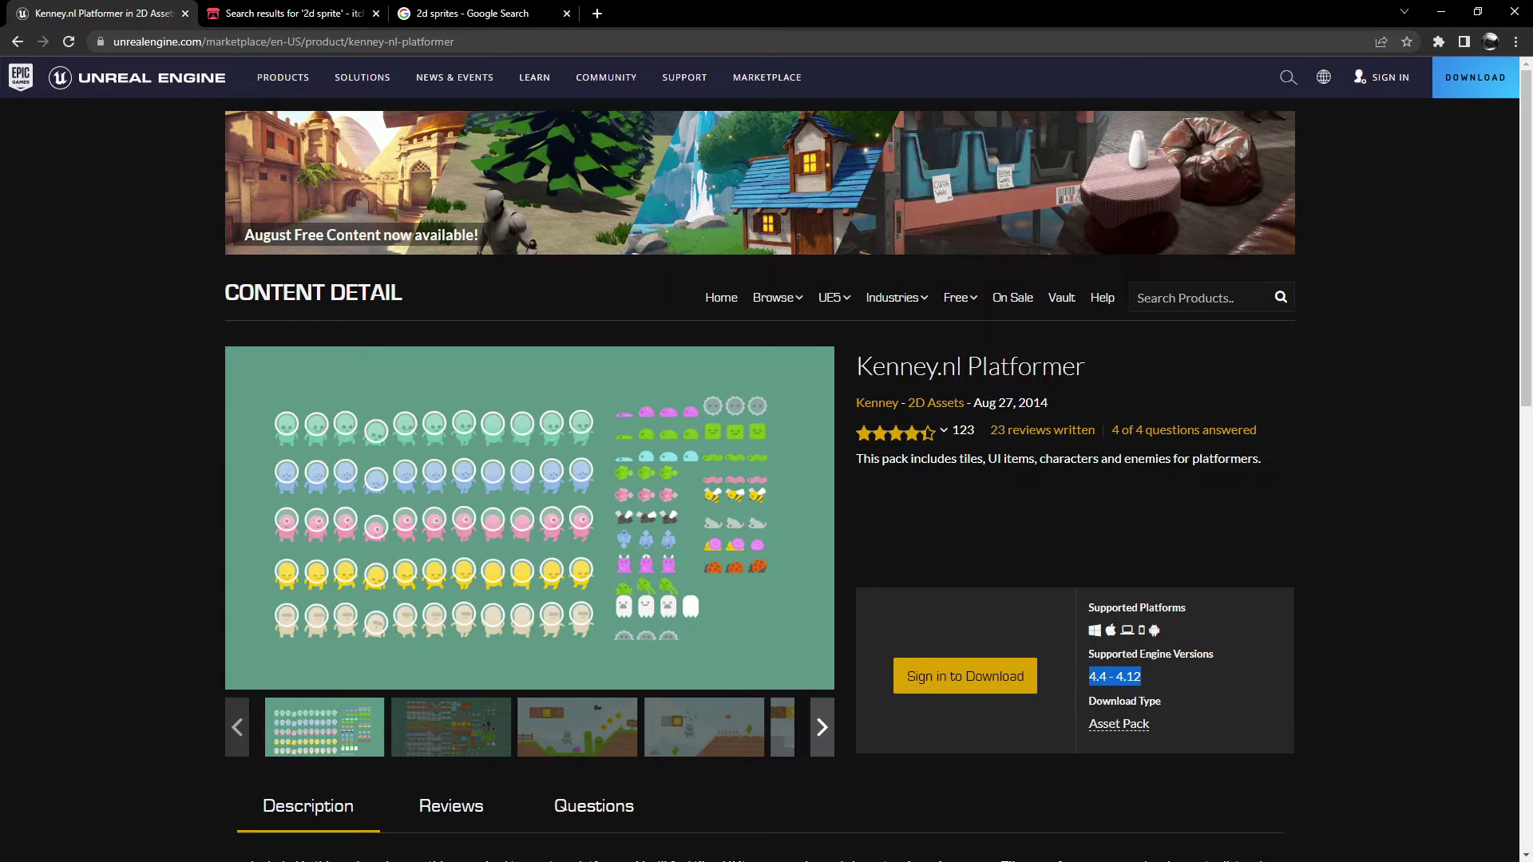
key(alt+Tab)
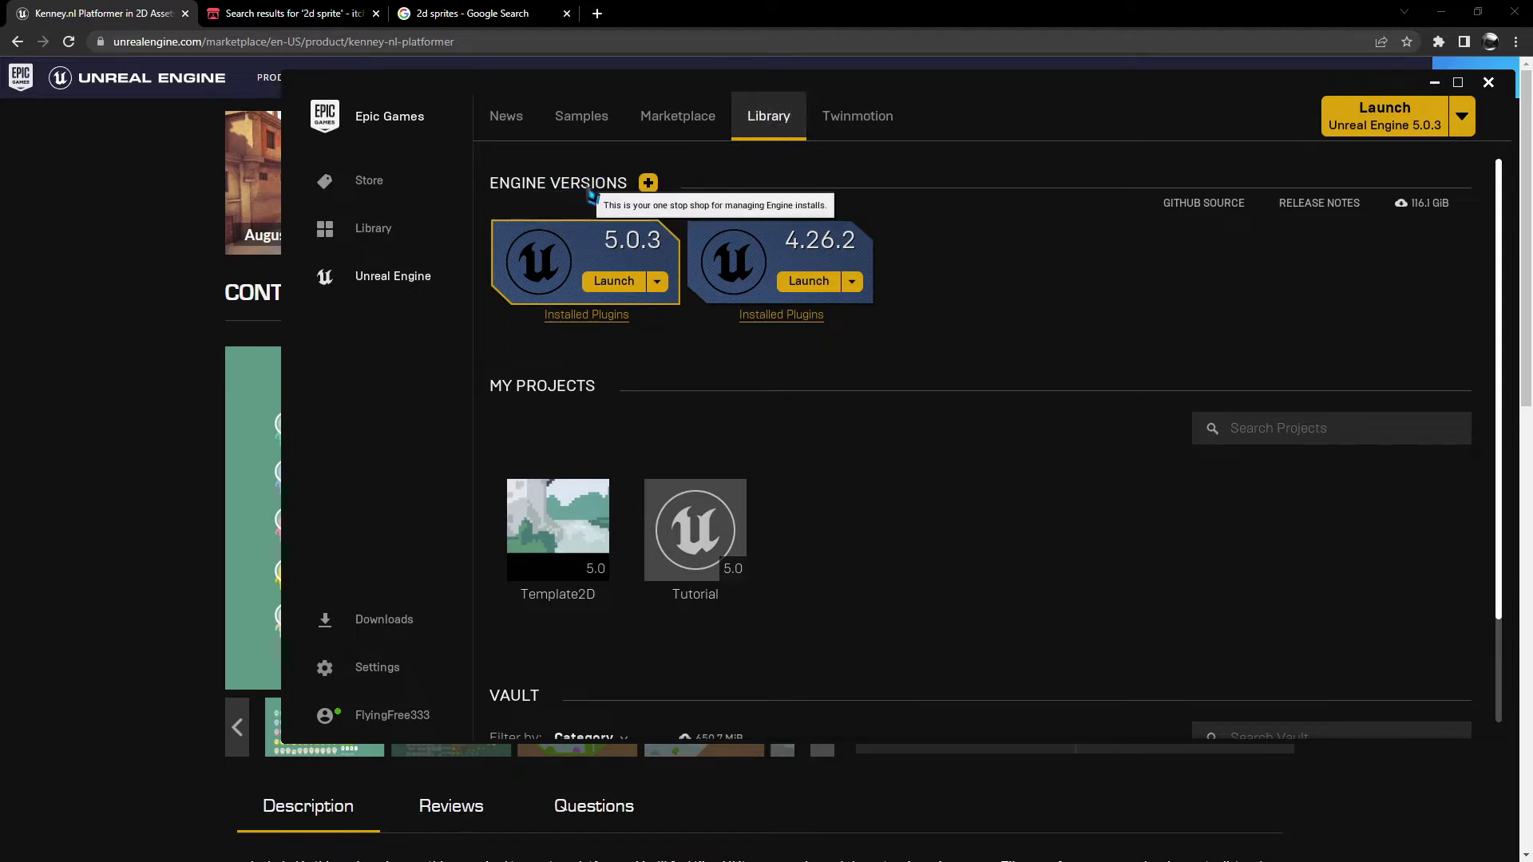
- Add a 4.27.2 engine version slot in the Library, then return to the Kenney.nl Platformer page
click(649, 183)
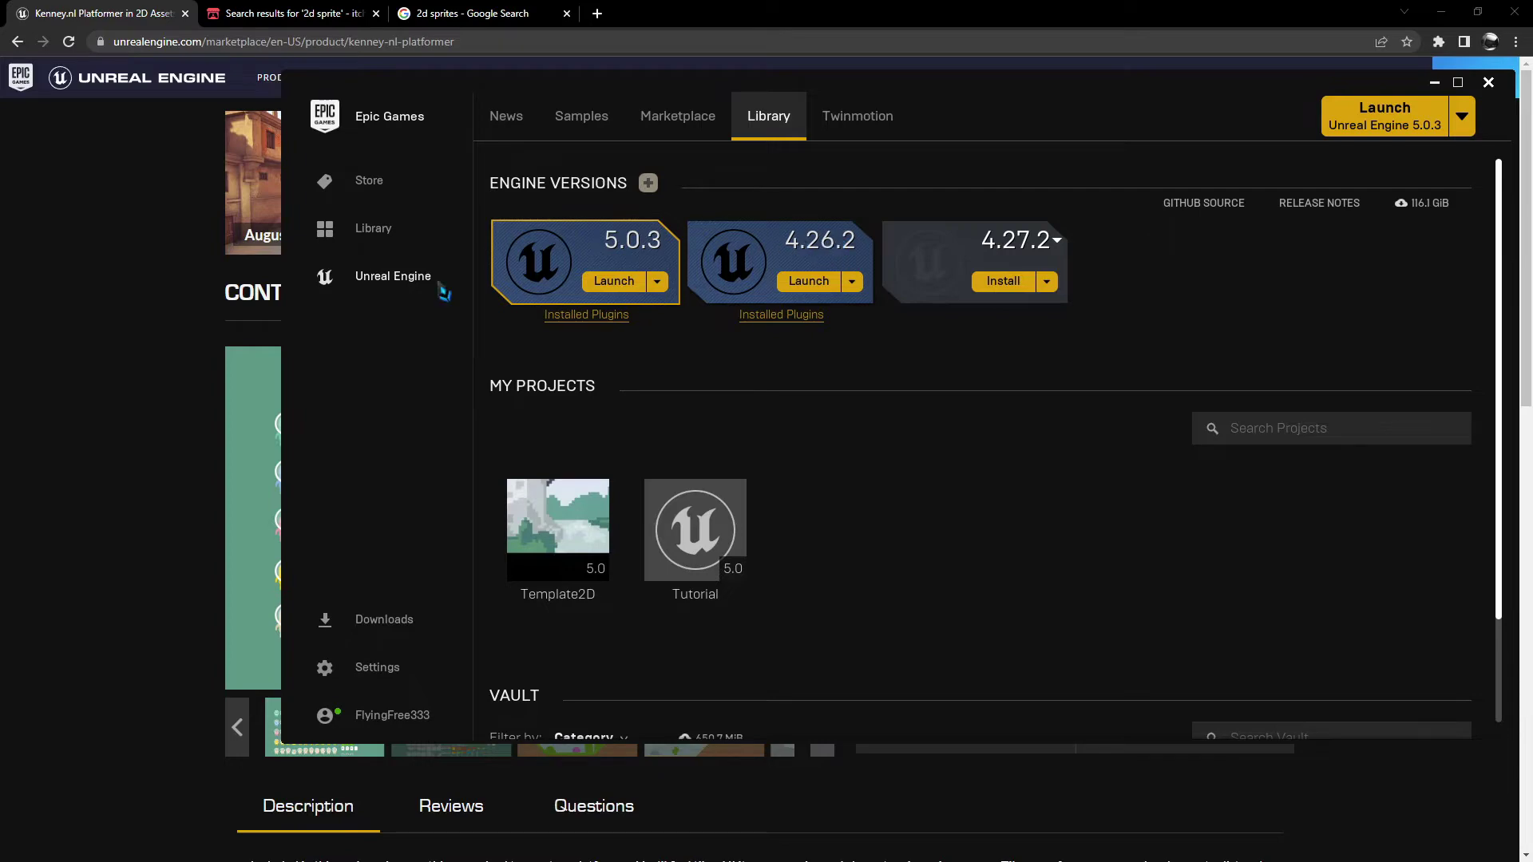
click(164, 287)
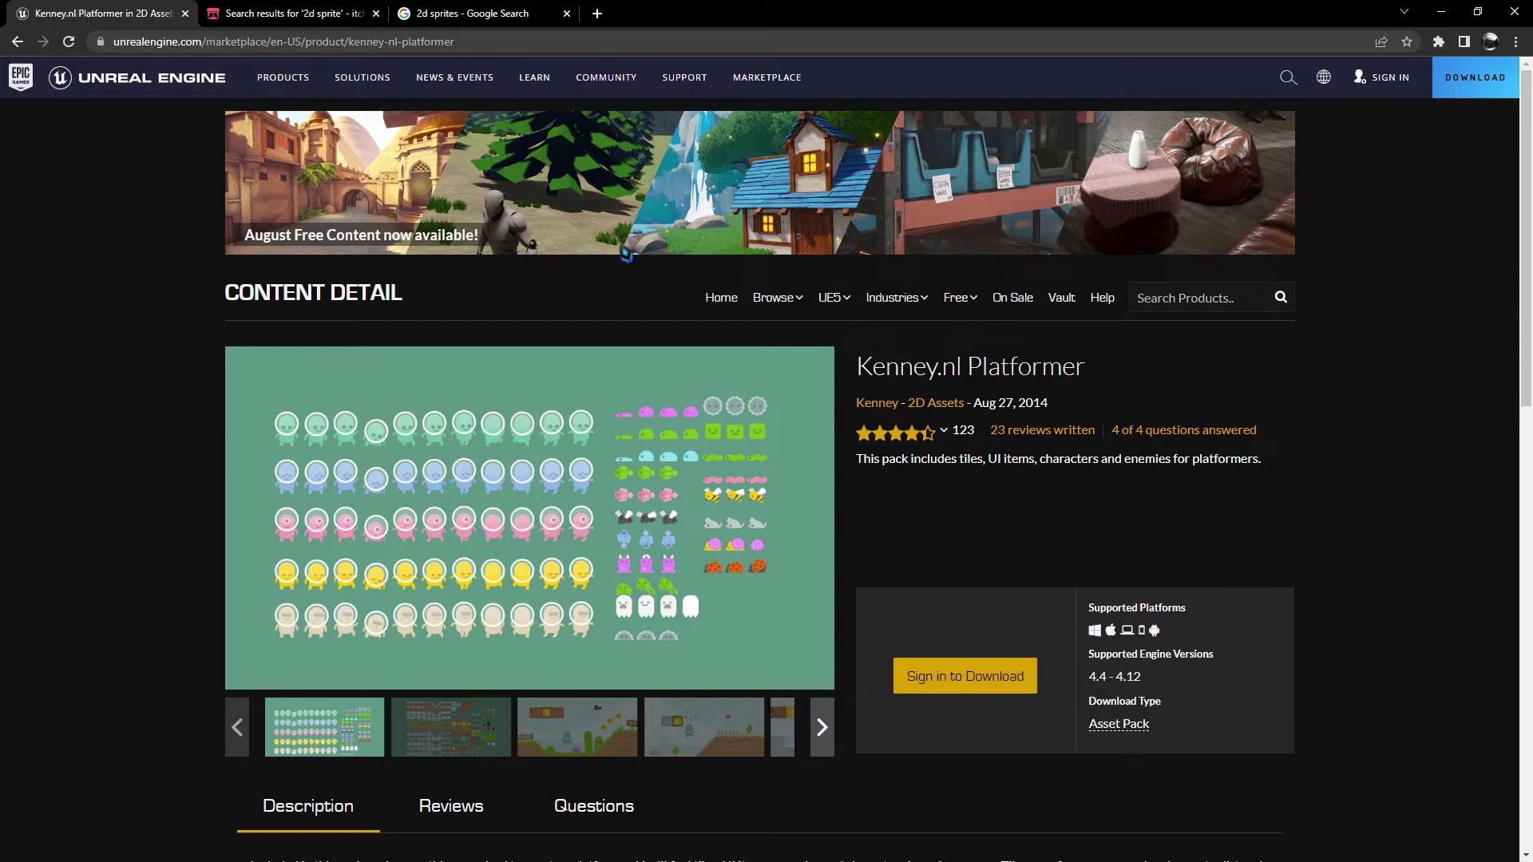
- Browse the itch.io '2d sprite' results, then return to the Google Images 2d sprite results
click(306, 11)
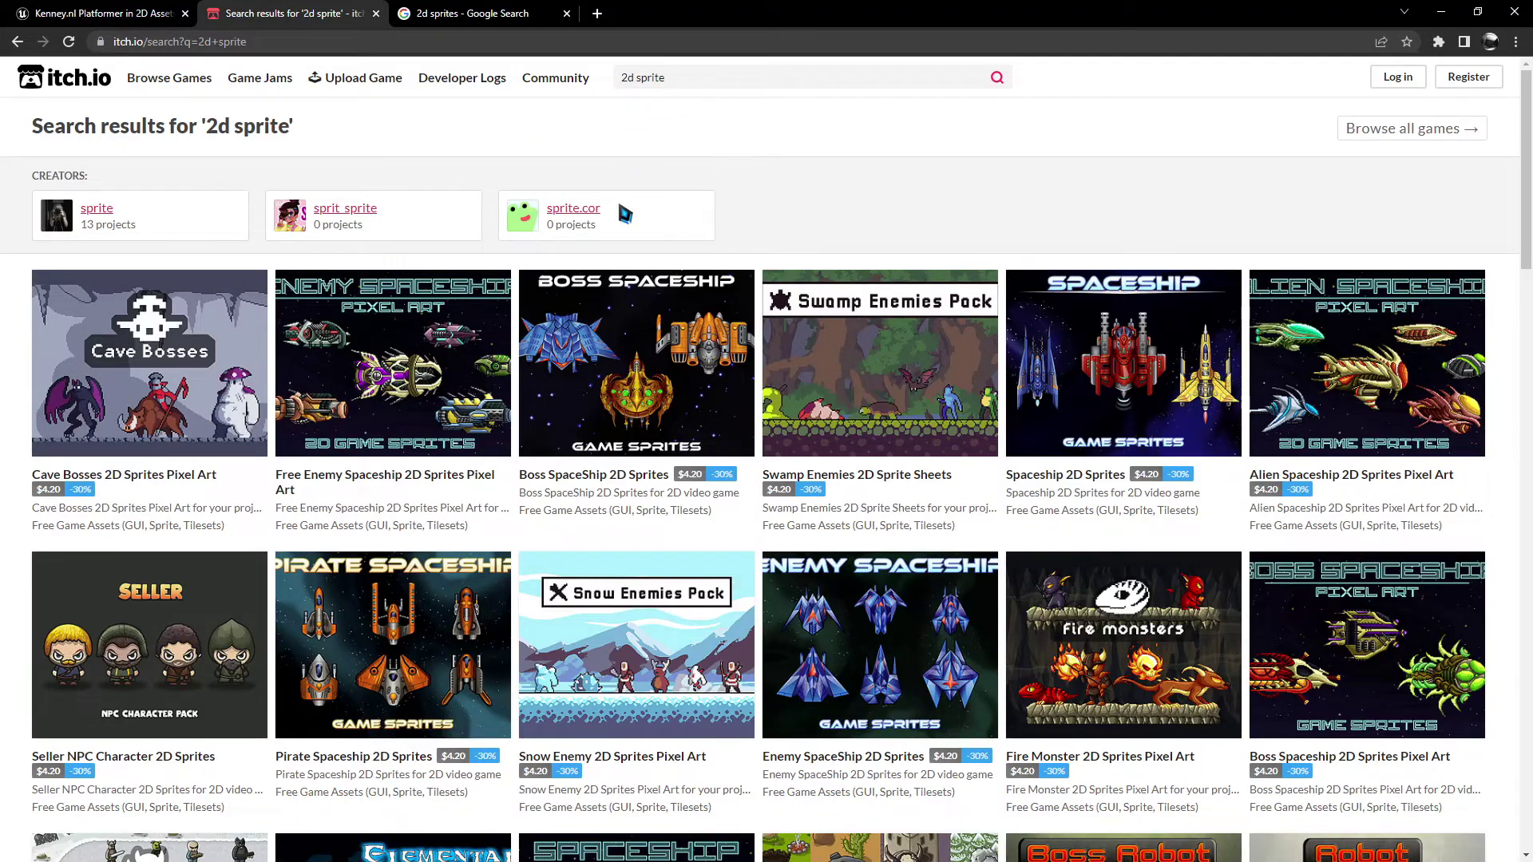
scroll(760, 444, down, 10)
scroll(760, 444, down, 14)
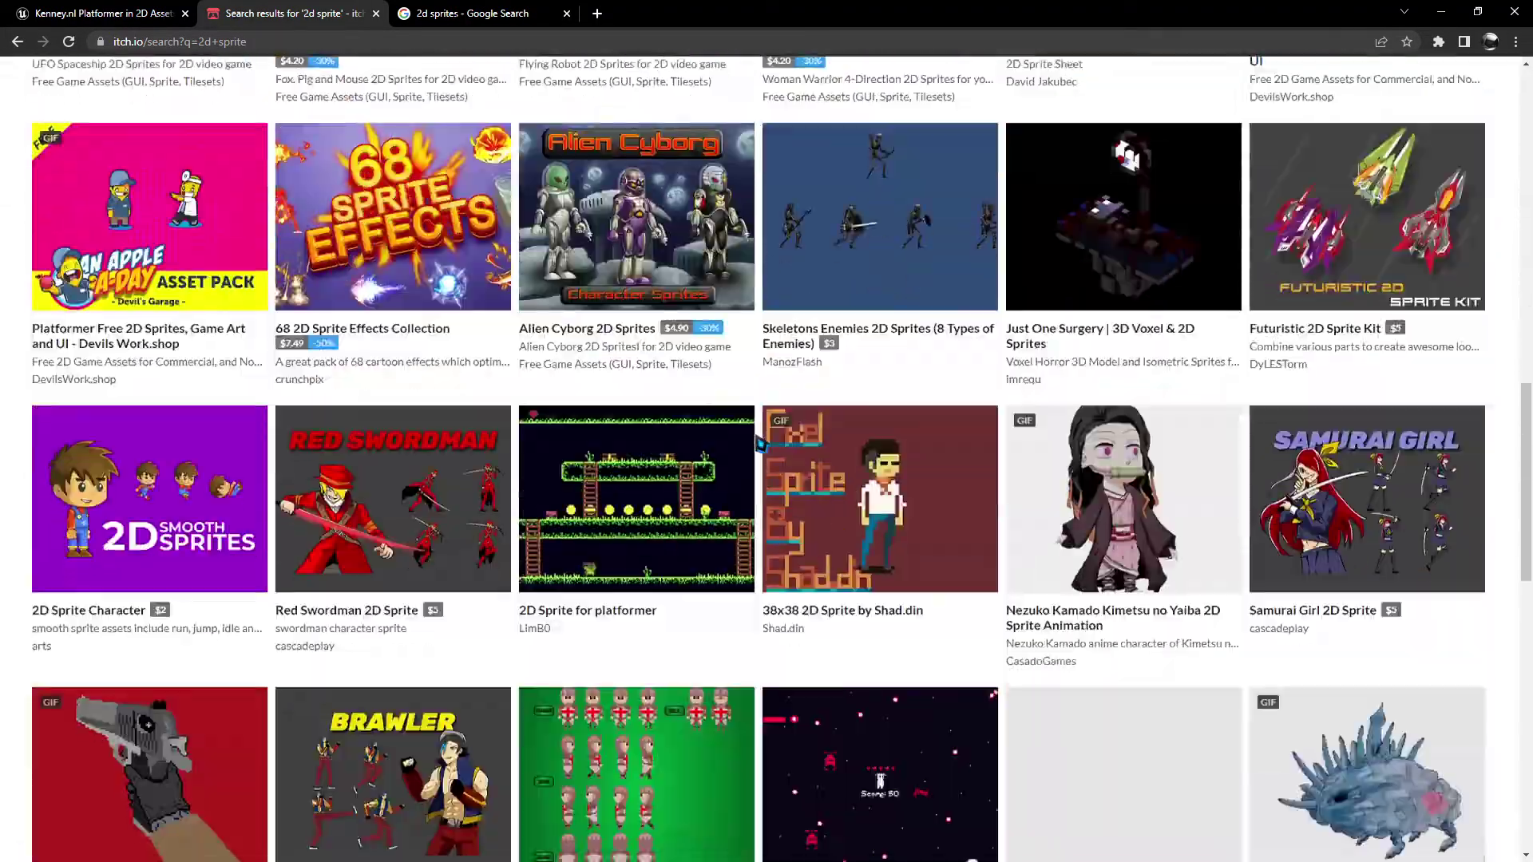
scroll(760, 444, up, 20)
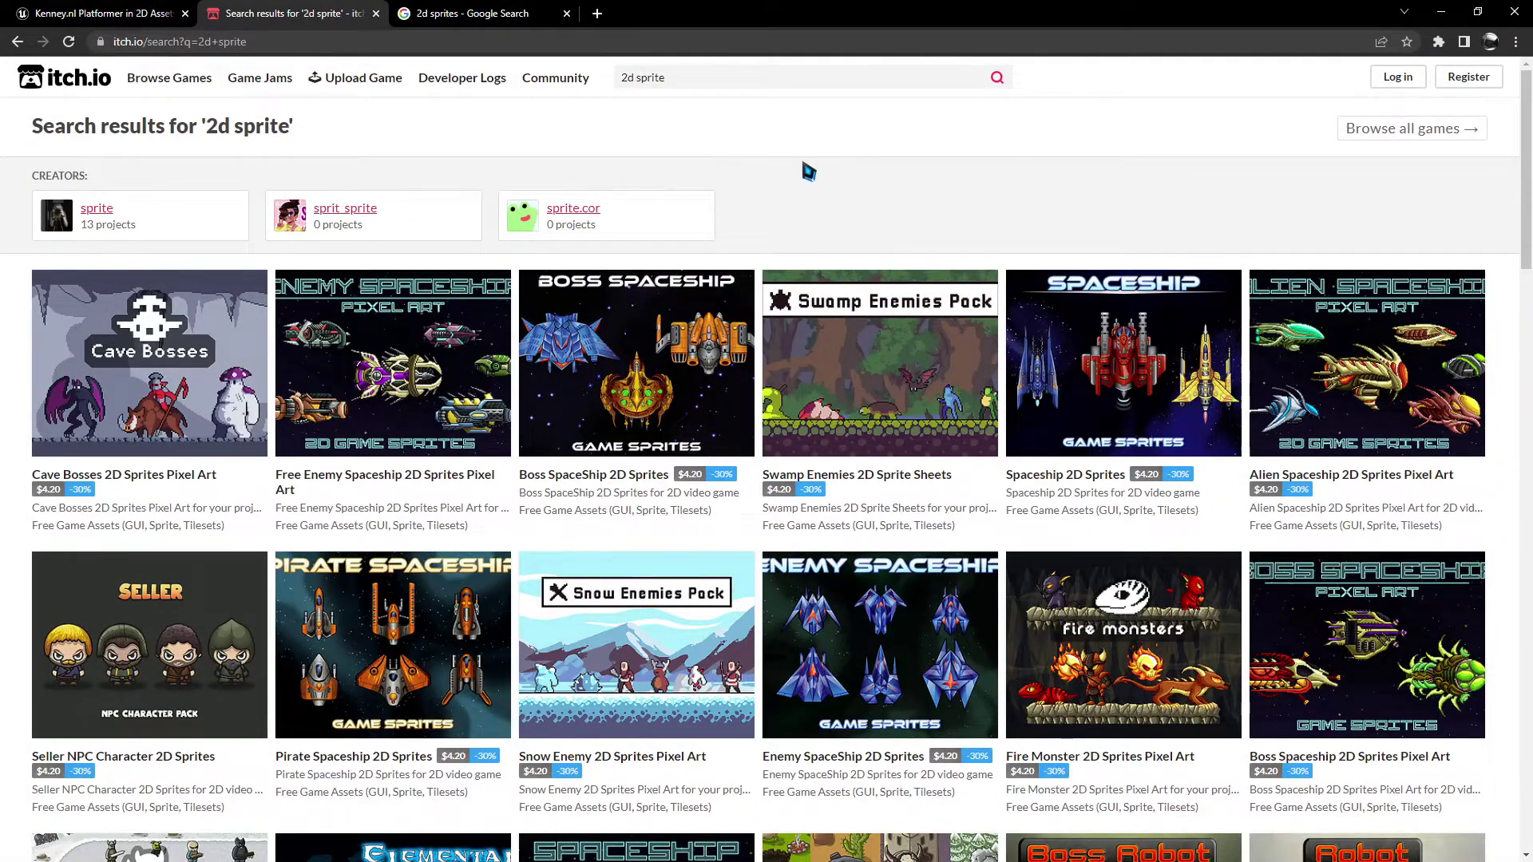
click(485, 17)
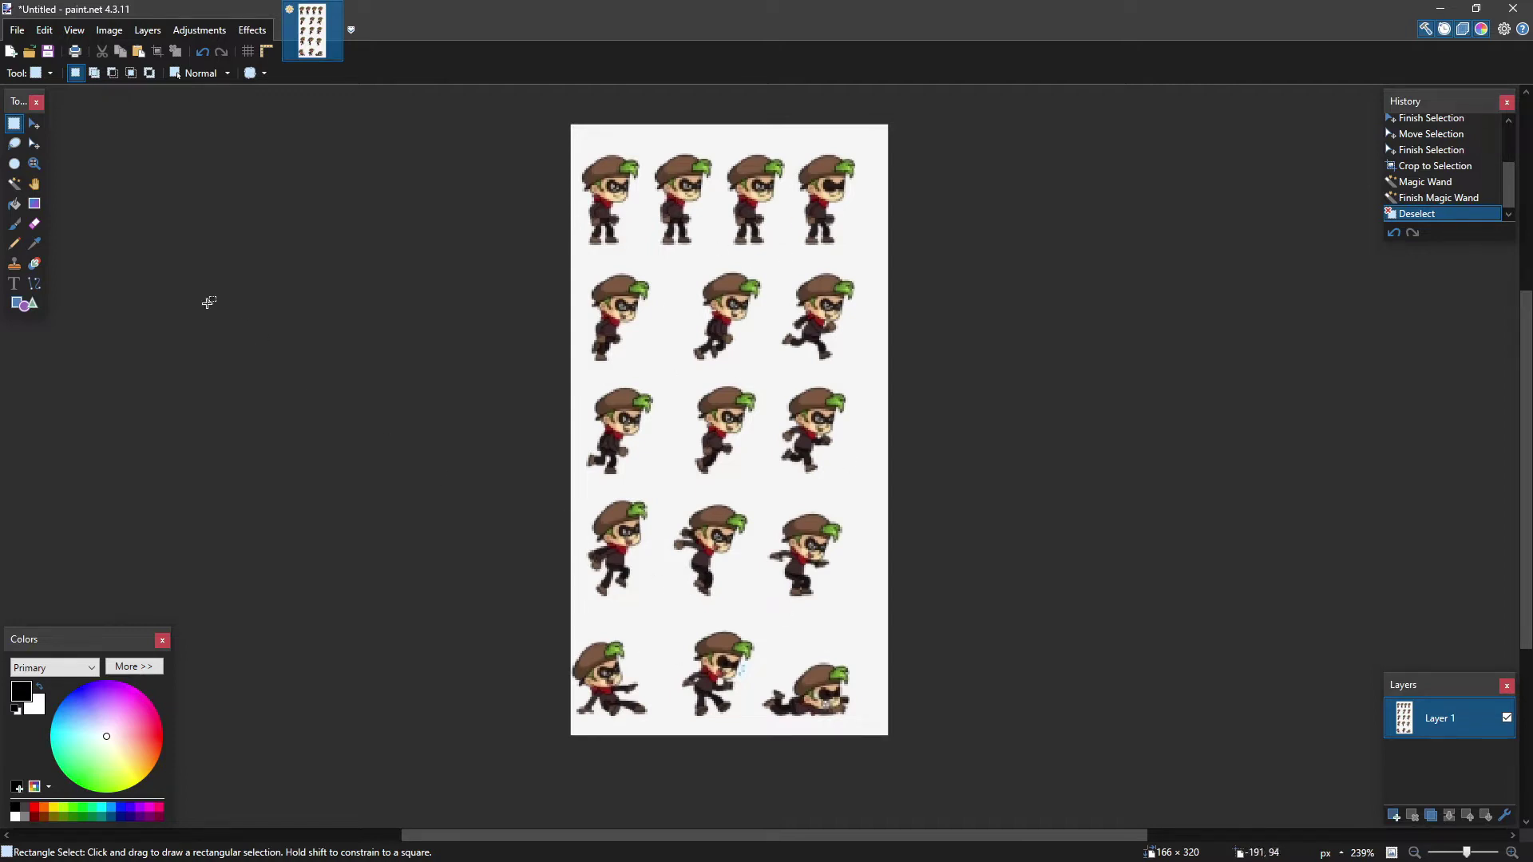
- Select the white background around the thief sprites with the Magic Wand and delete it
click(15, 186)
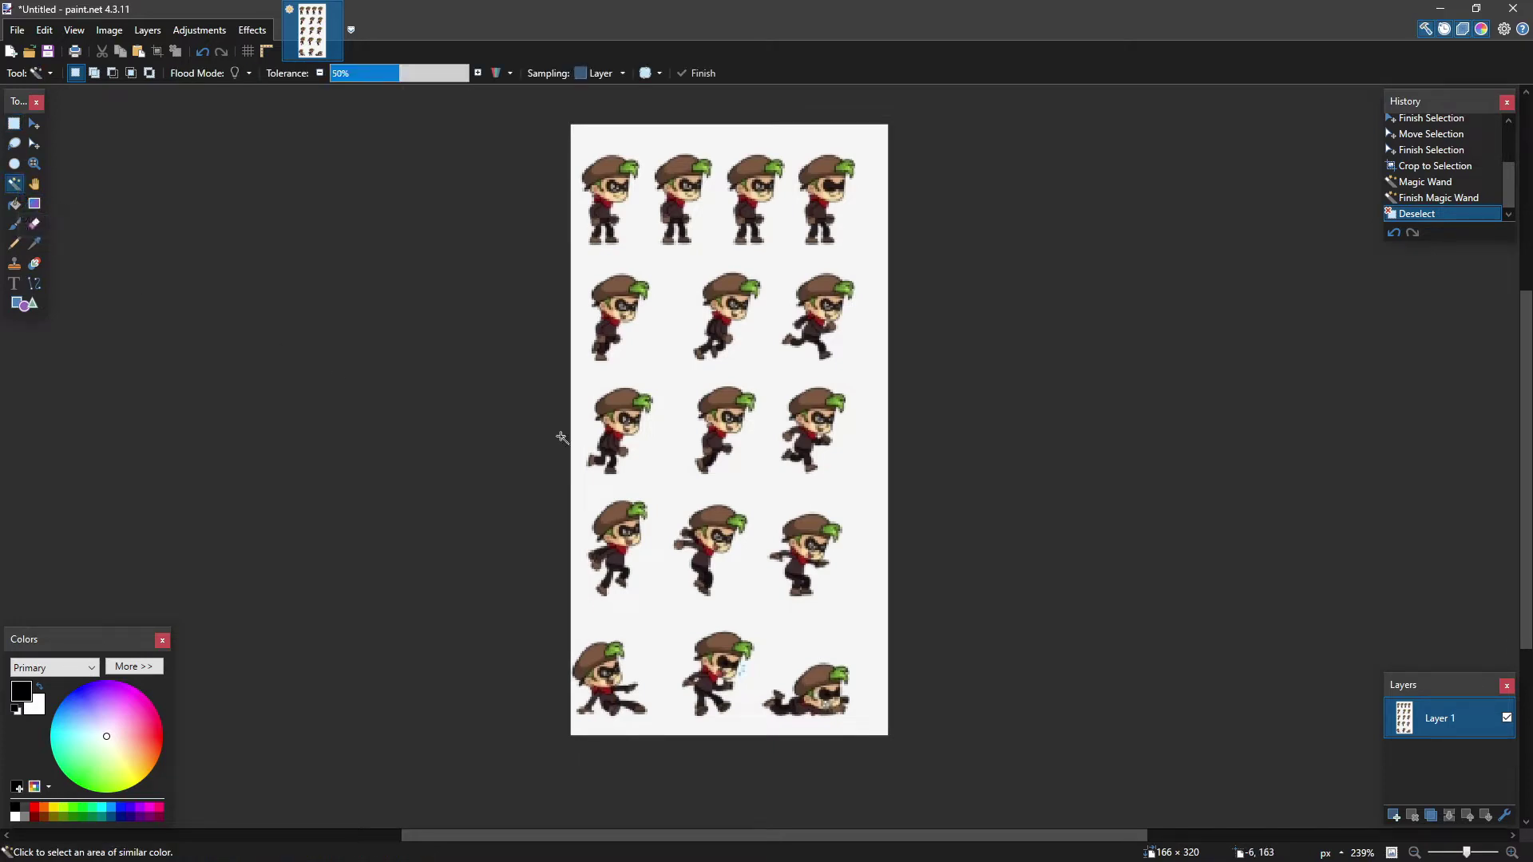
click(866, 381)
key(Delete)
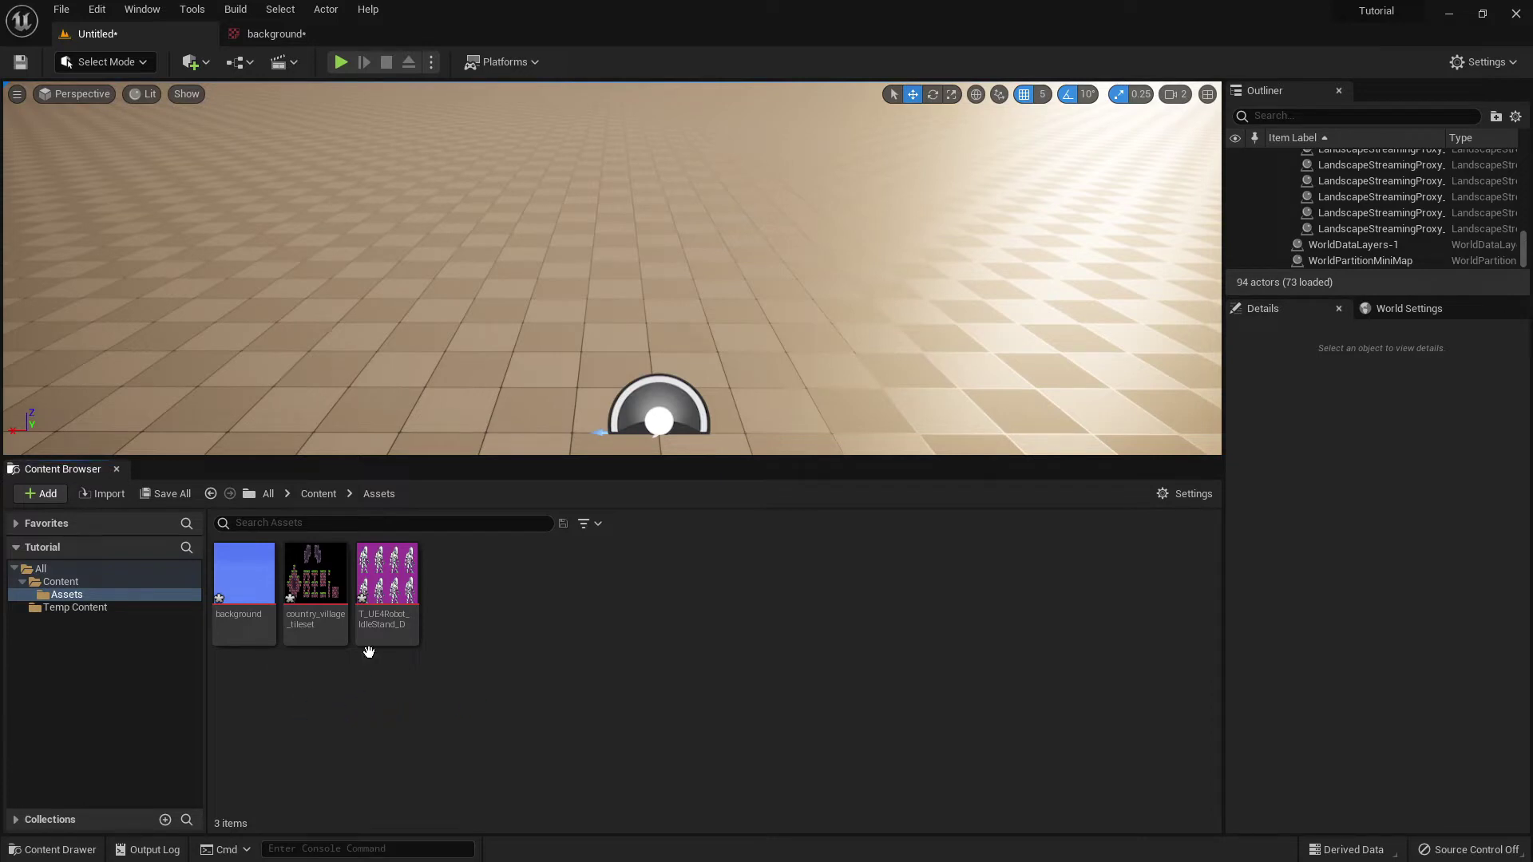
- Open the T_UE4Robot_IdleStand_D texture and zoom into its eight-frame 256x128 preview
double_click(381, 585)
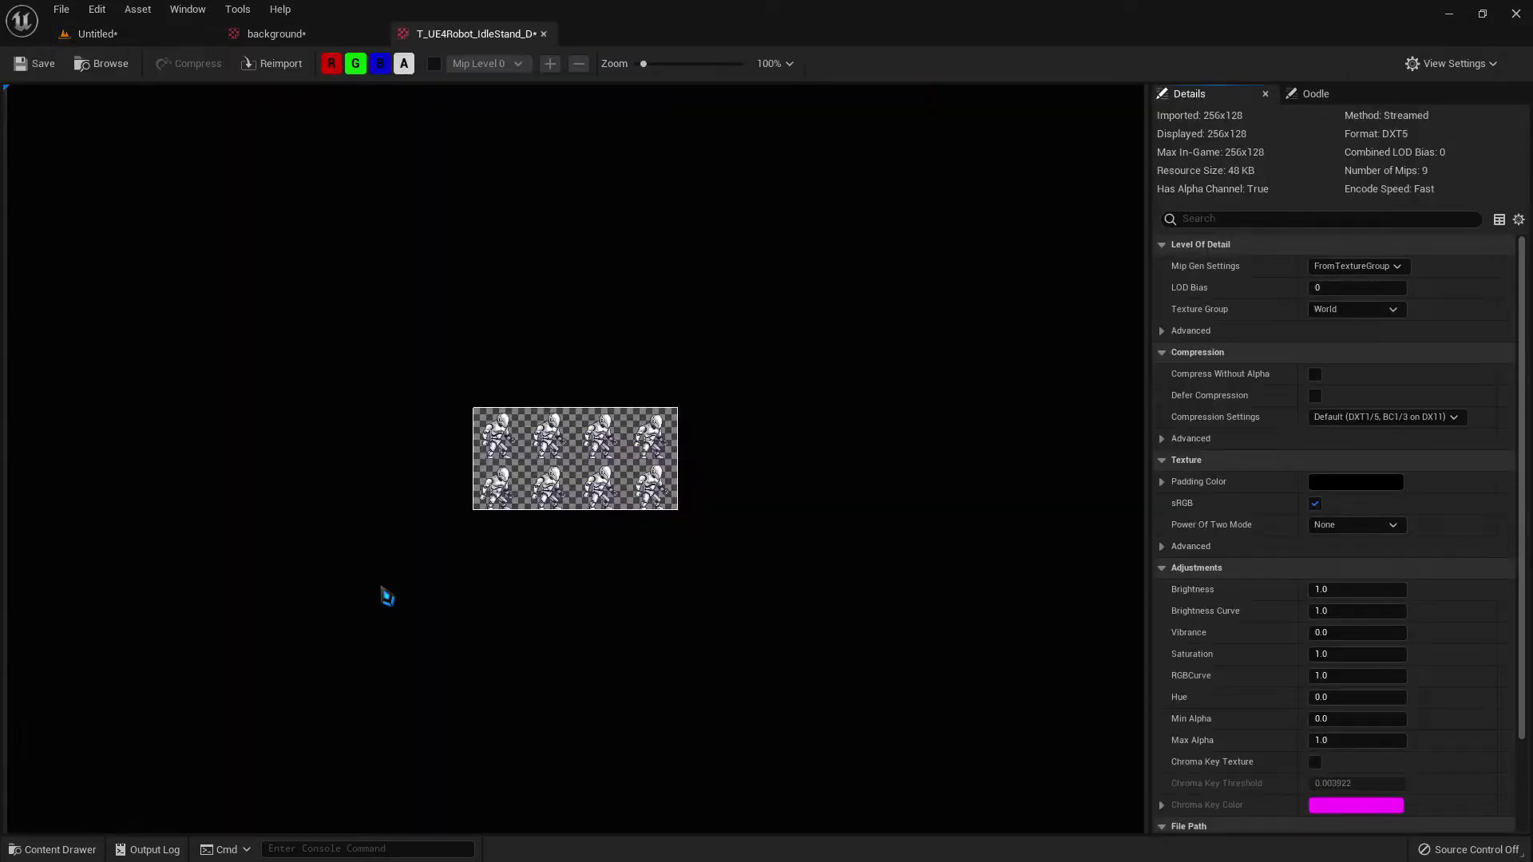
scroll(589, 480, up, 7)
scroll(588, 479, up, 8)
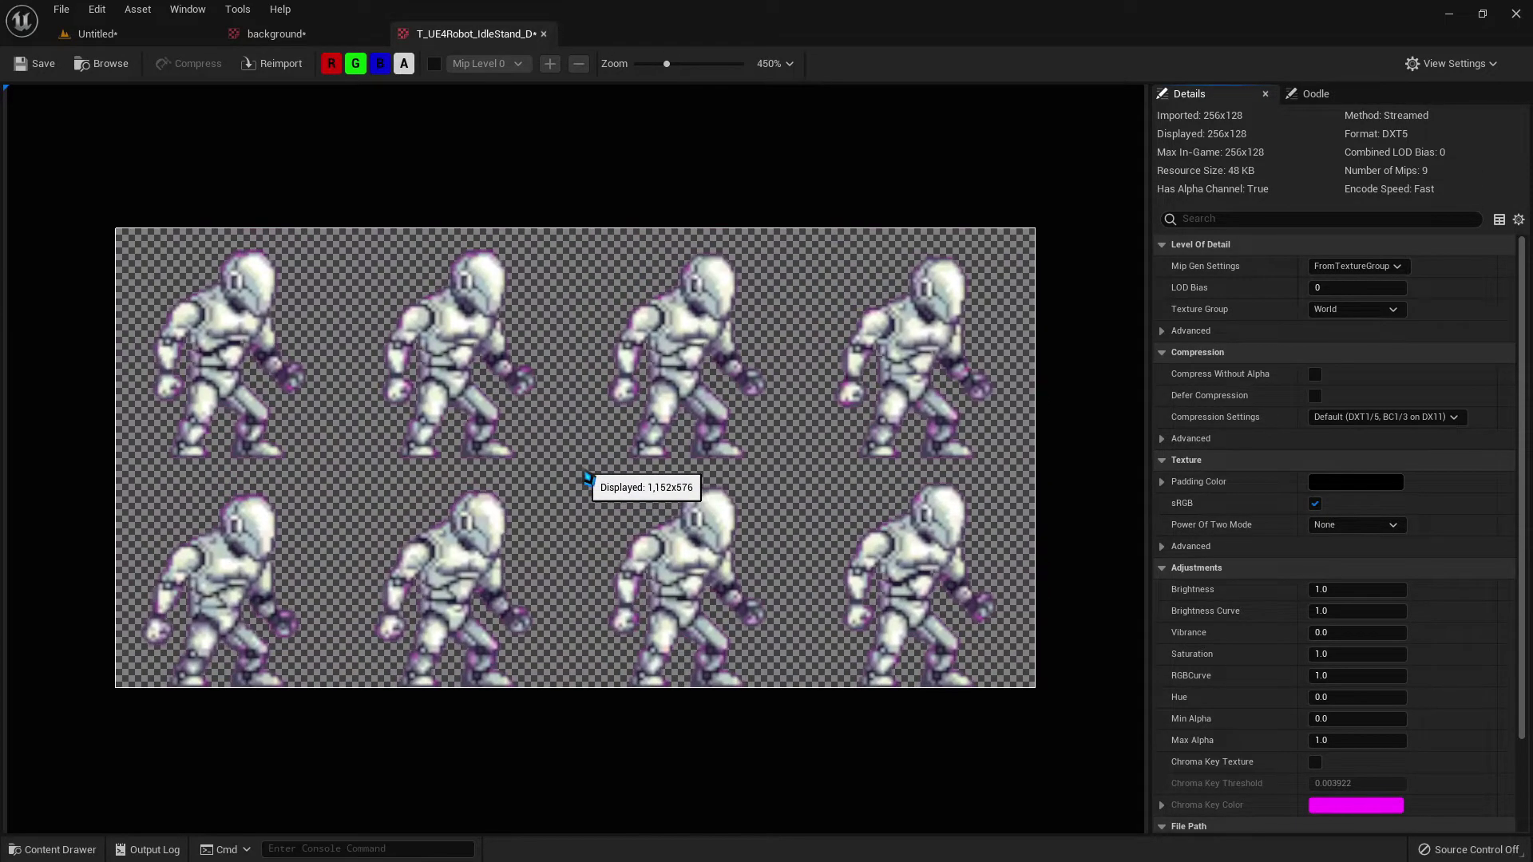
scroll(589, 479, up, 1)
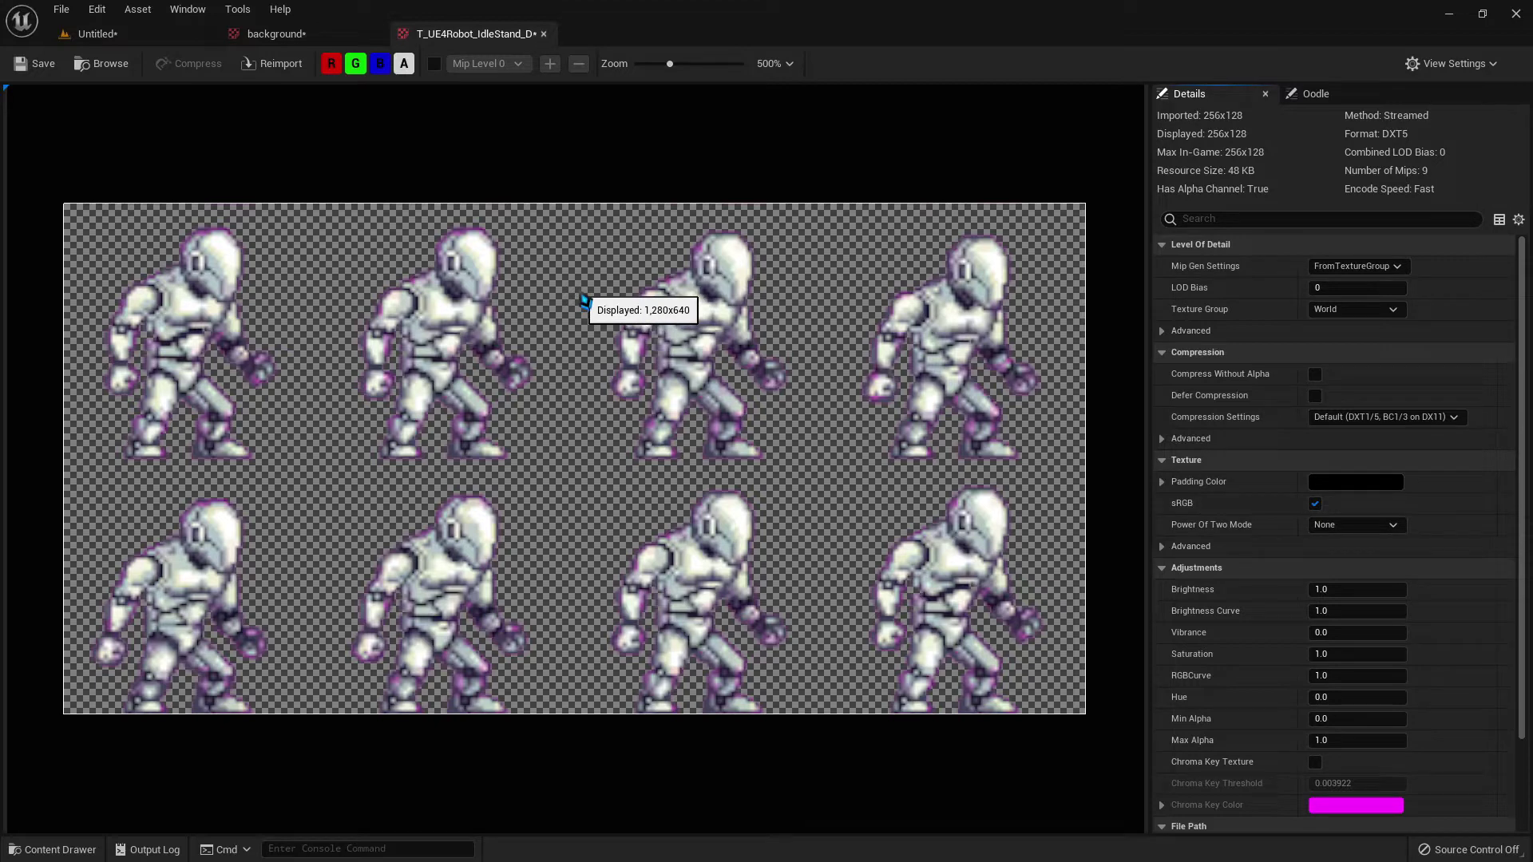
- Apply Paper2D Texture Settings to T_UE4Robot_IdleStand_D and check its unfiltered pixels in the texture editor
click(110, 35)
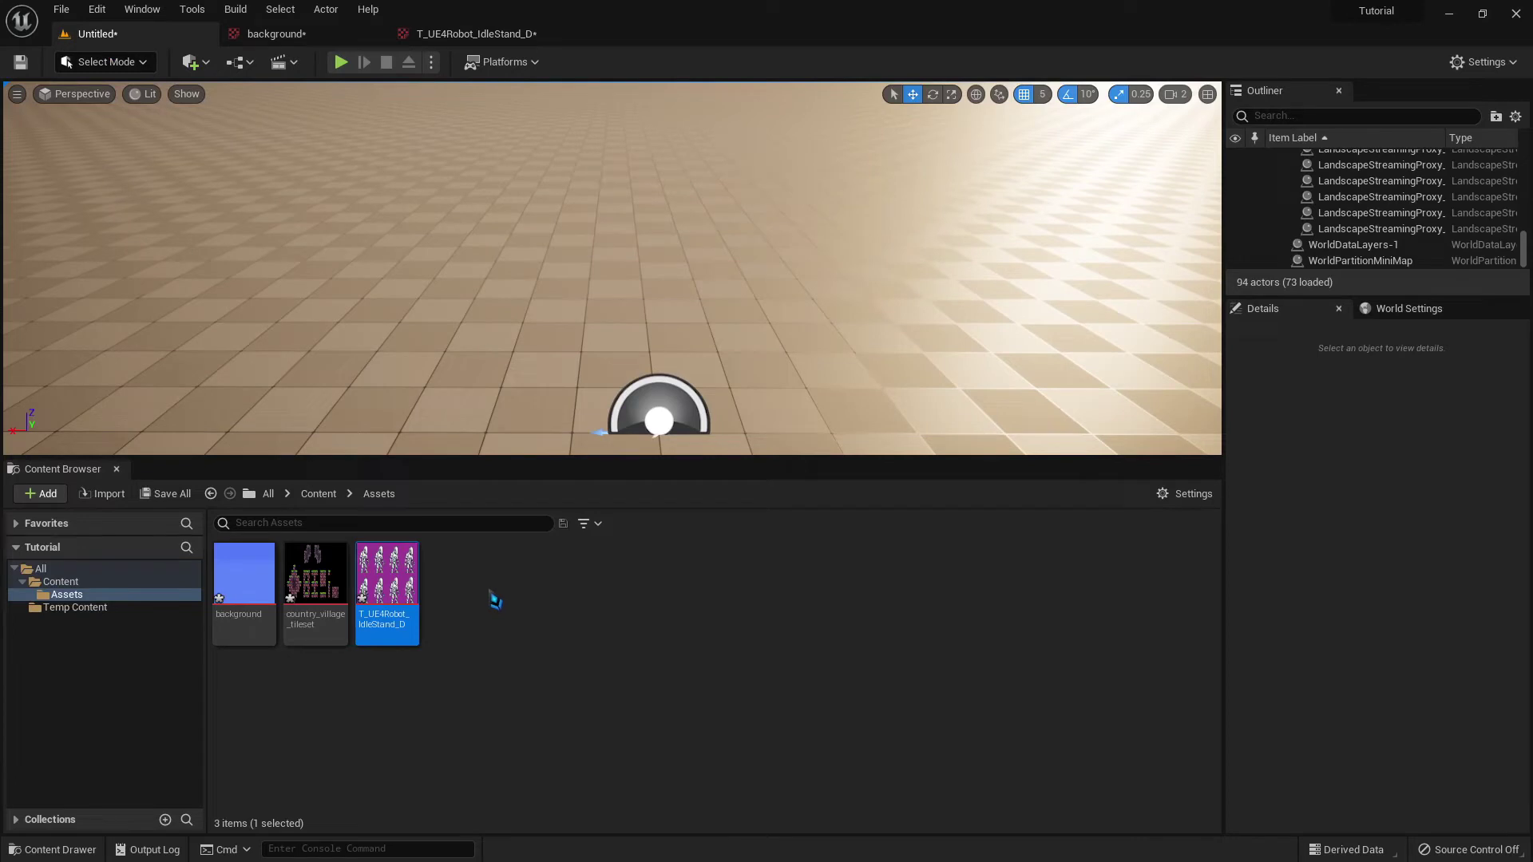
right_click(385, 576)
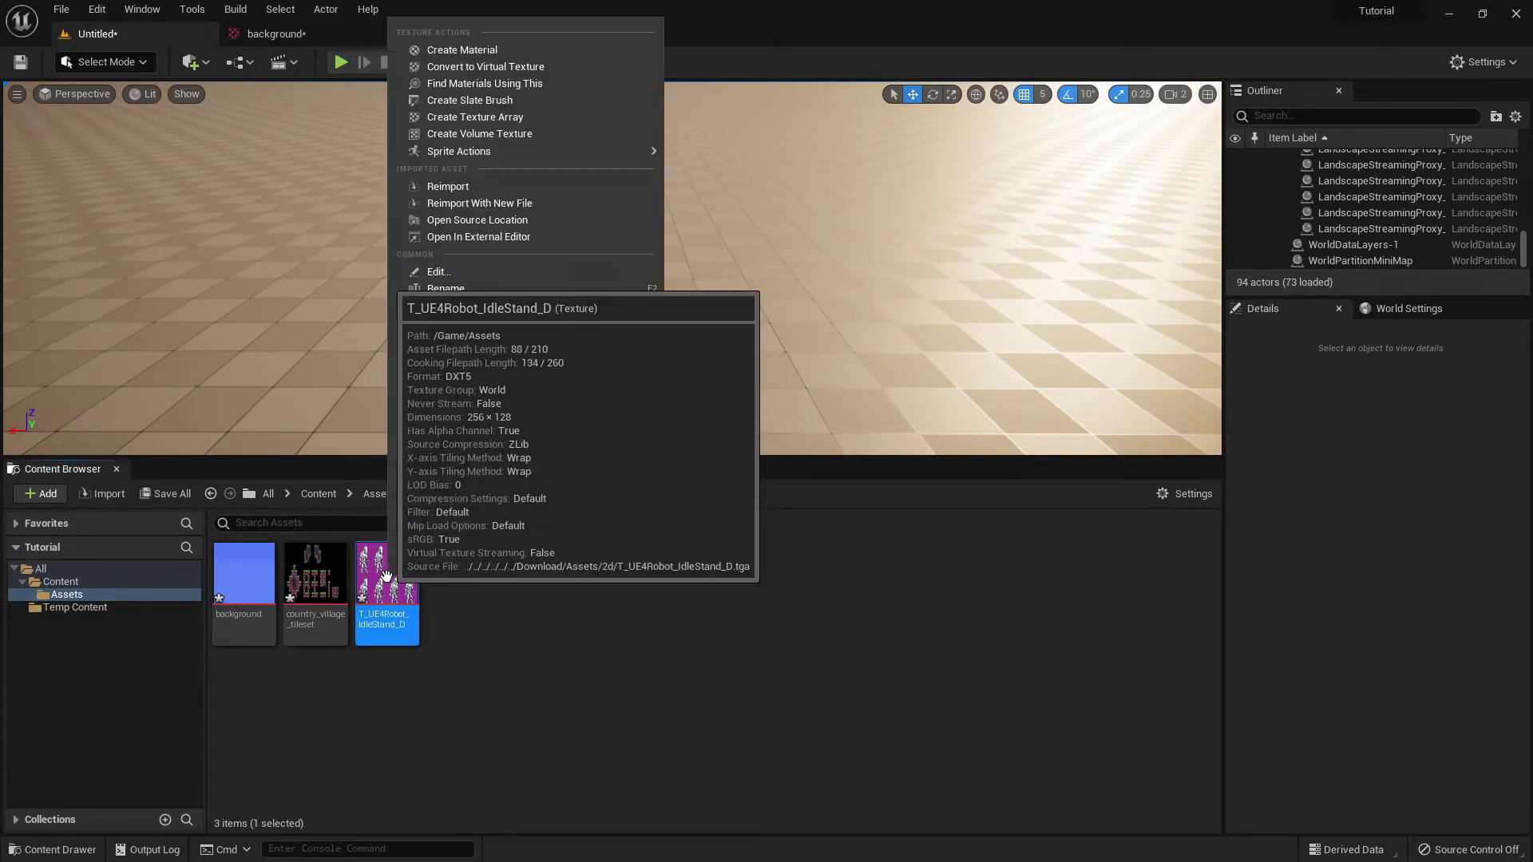
mouse_move(549, 158)
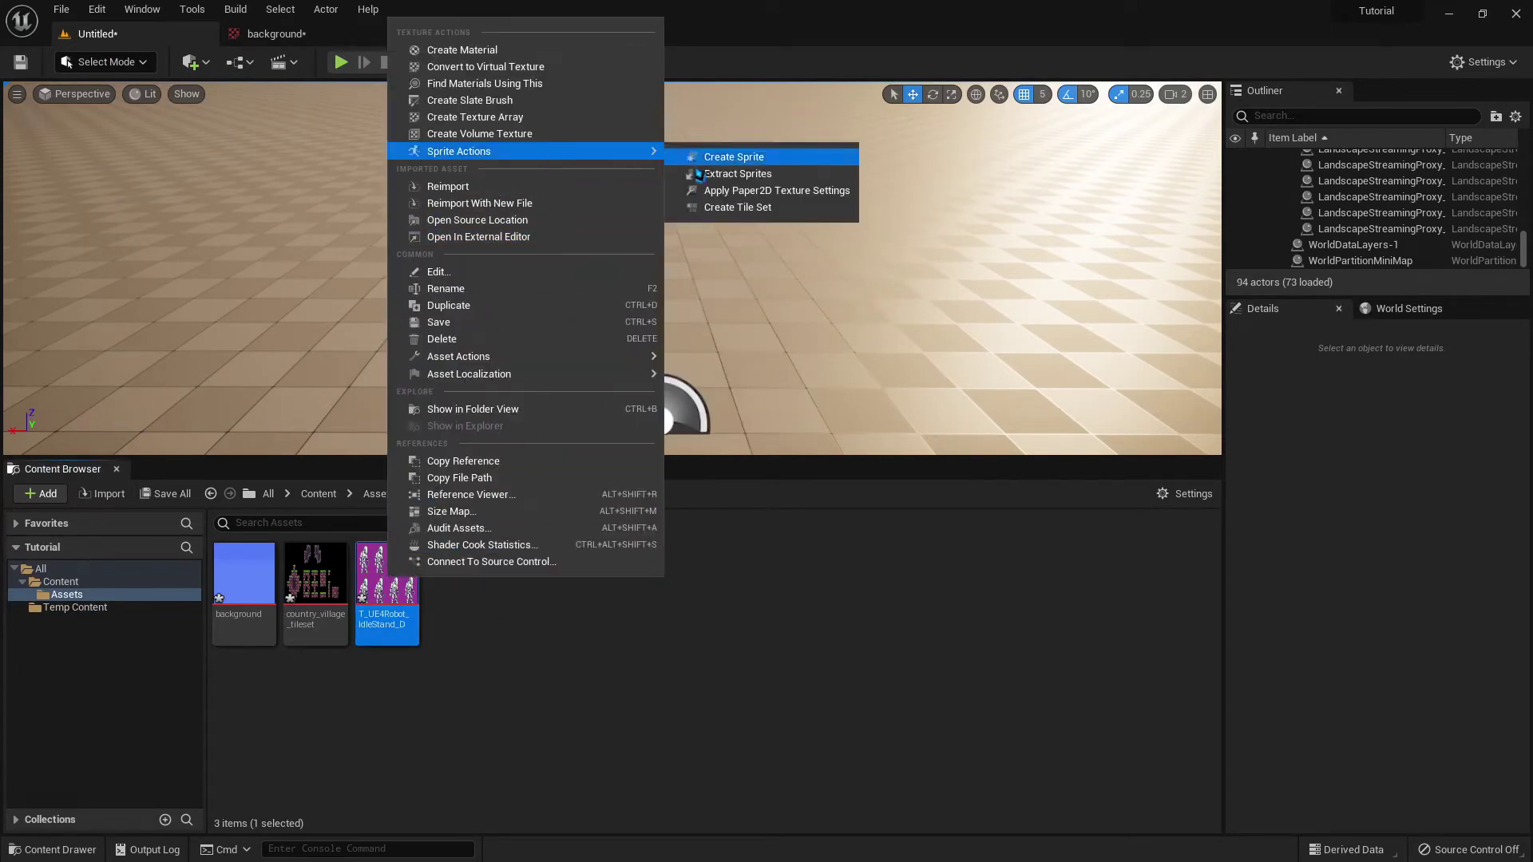
click(777, 193)
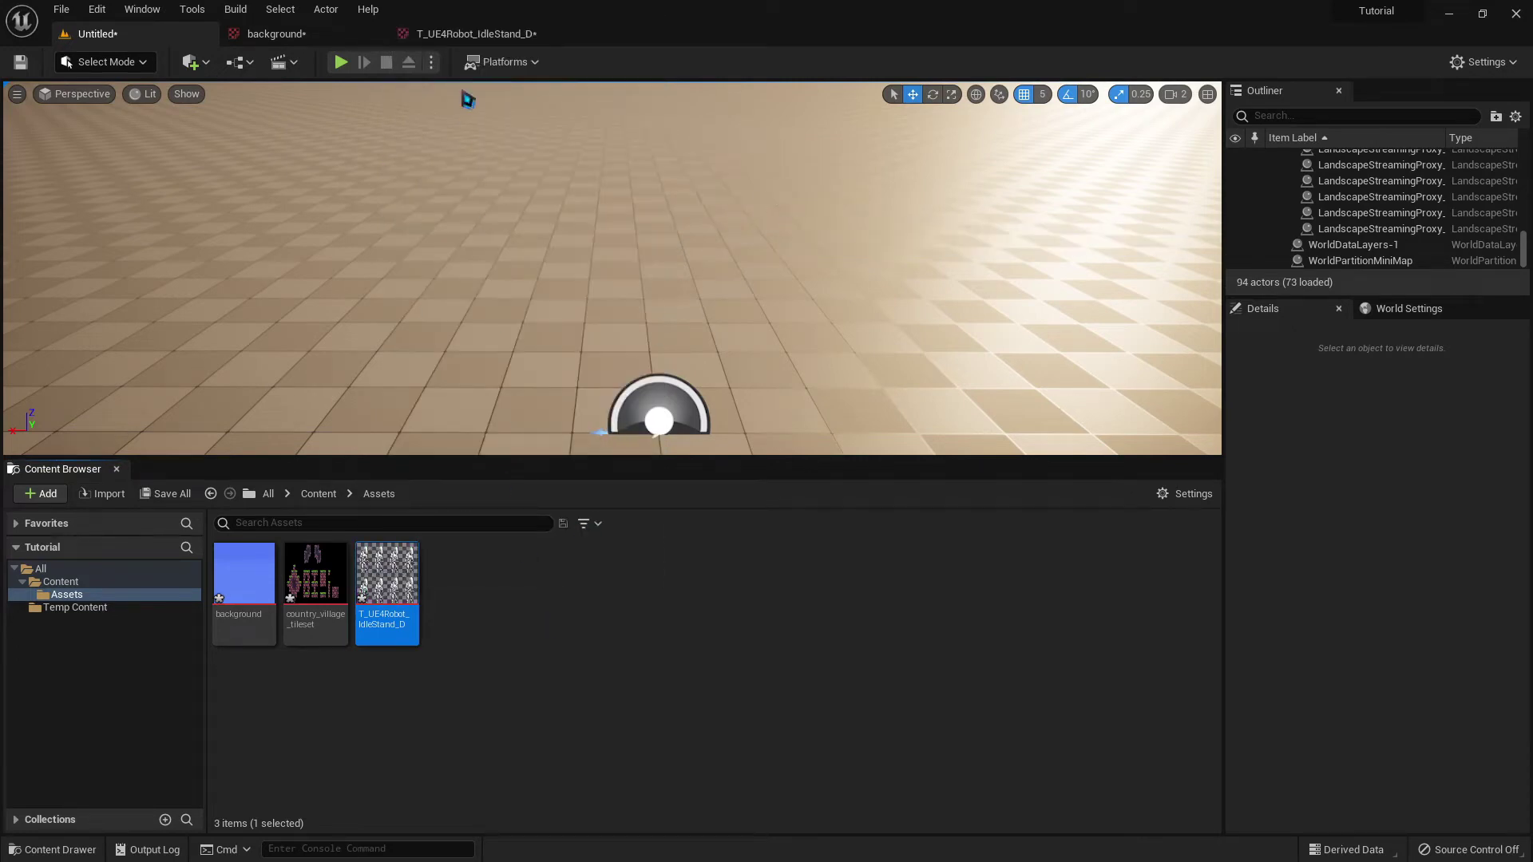
click(473, 33)
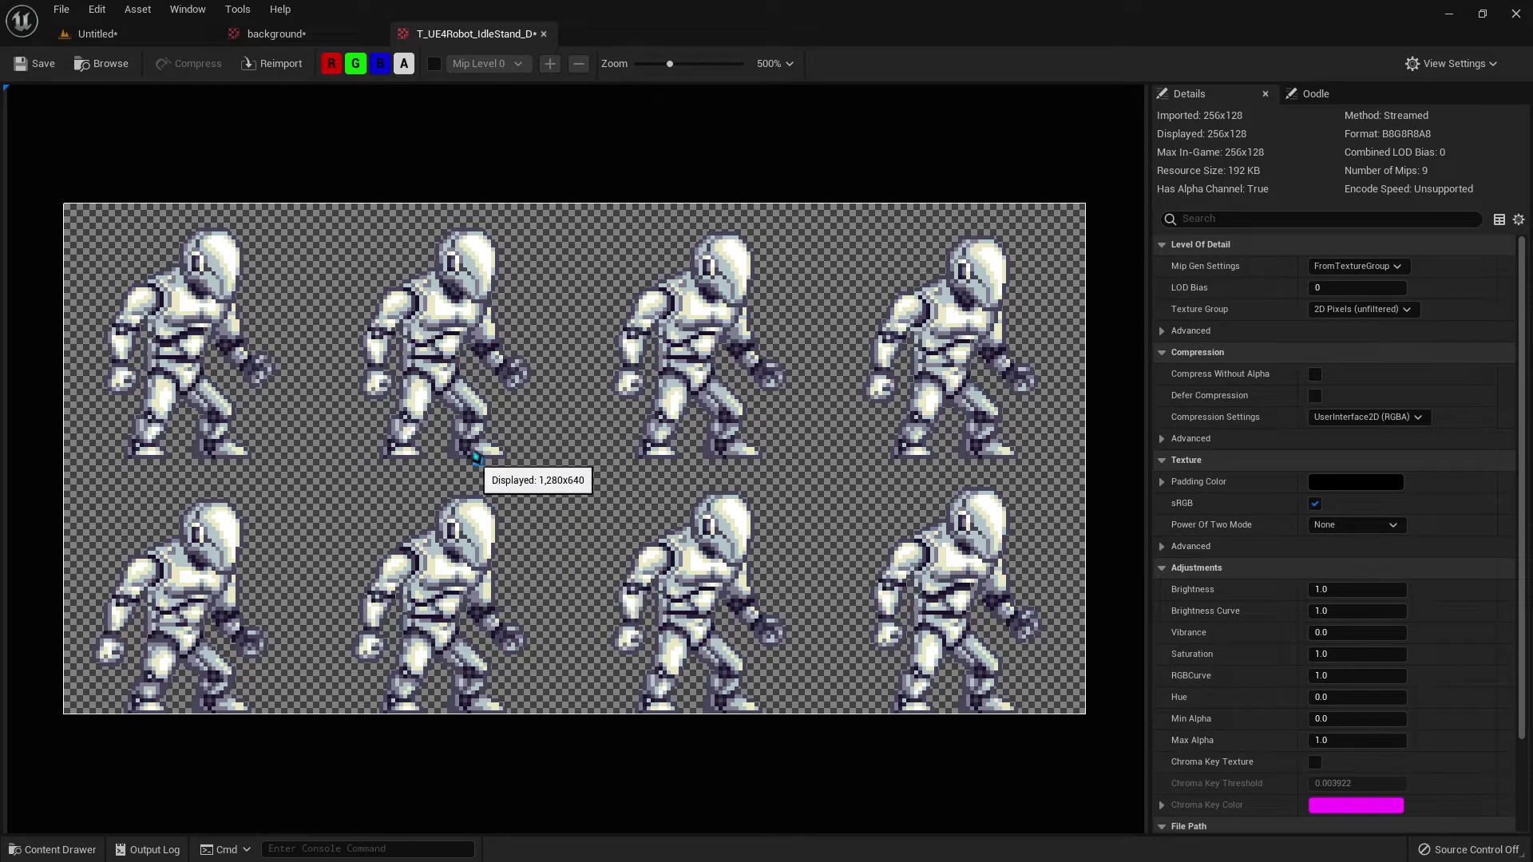
- Apply Paper2D Texture Settings to both the country_village_tileset and background textures
click(133, 35)
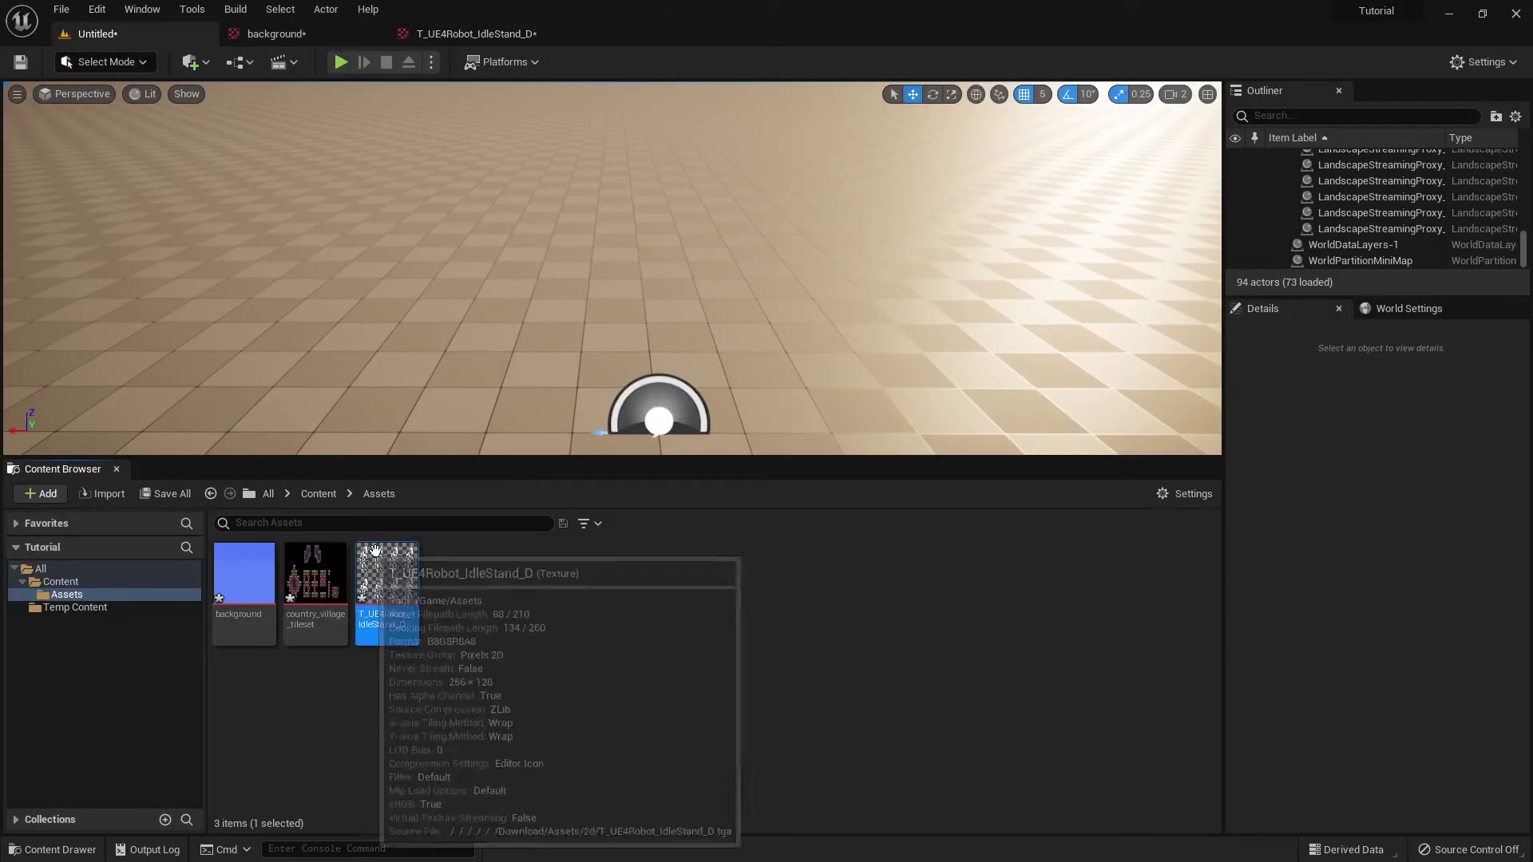
click(306, 591)
ctrl+click(247, 587)
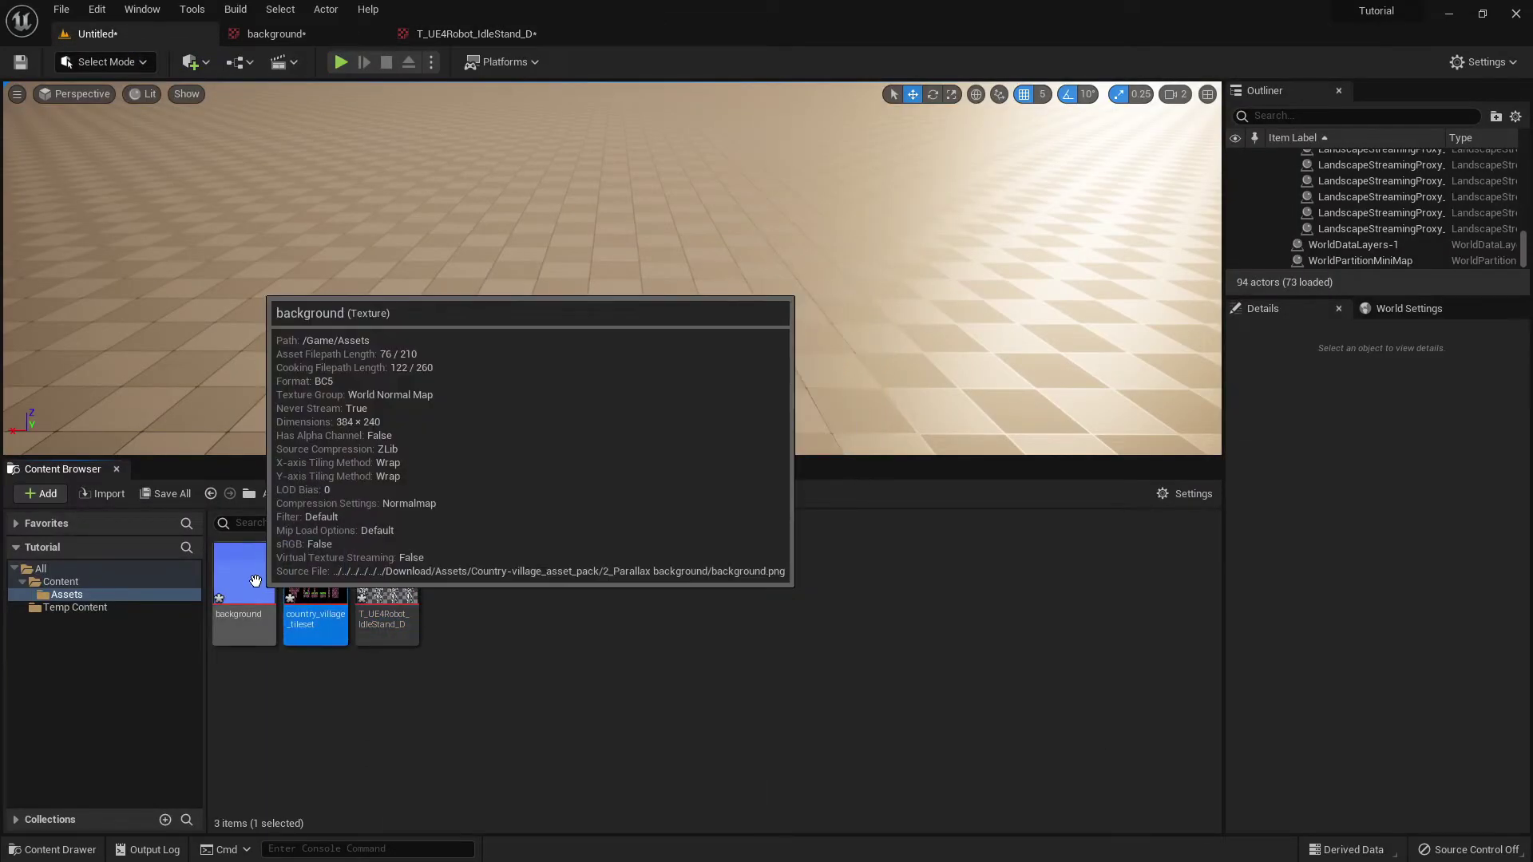
right_click(257, 591)
mouse_move(447, 156)
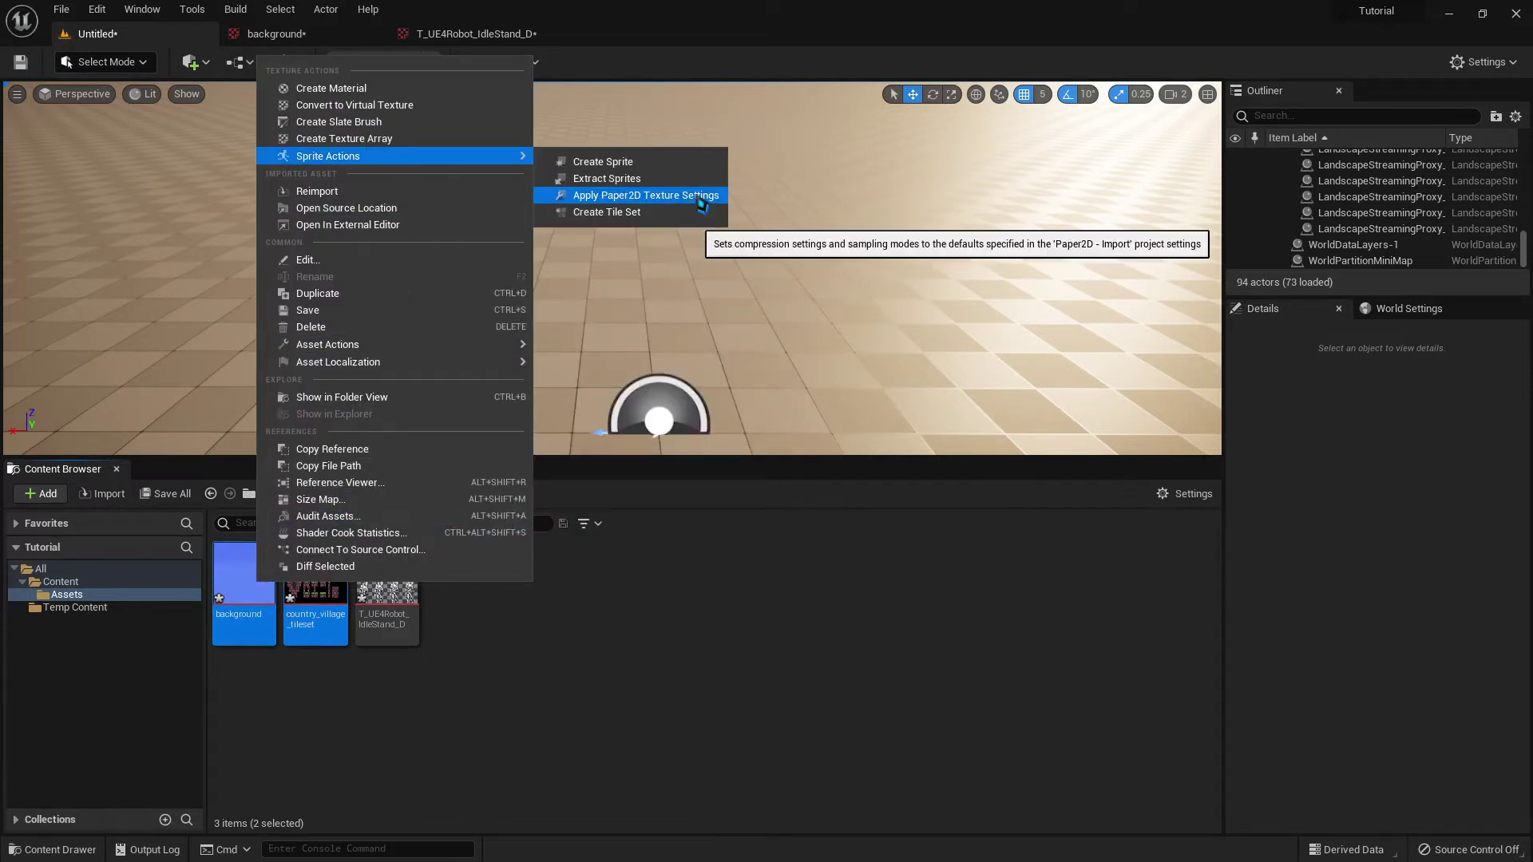
click(691, 196)
- Open the background texture, a 384x240 blue sky image, in its own editor
click(500, 692)
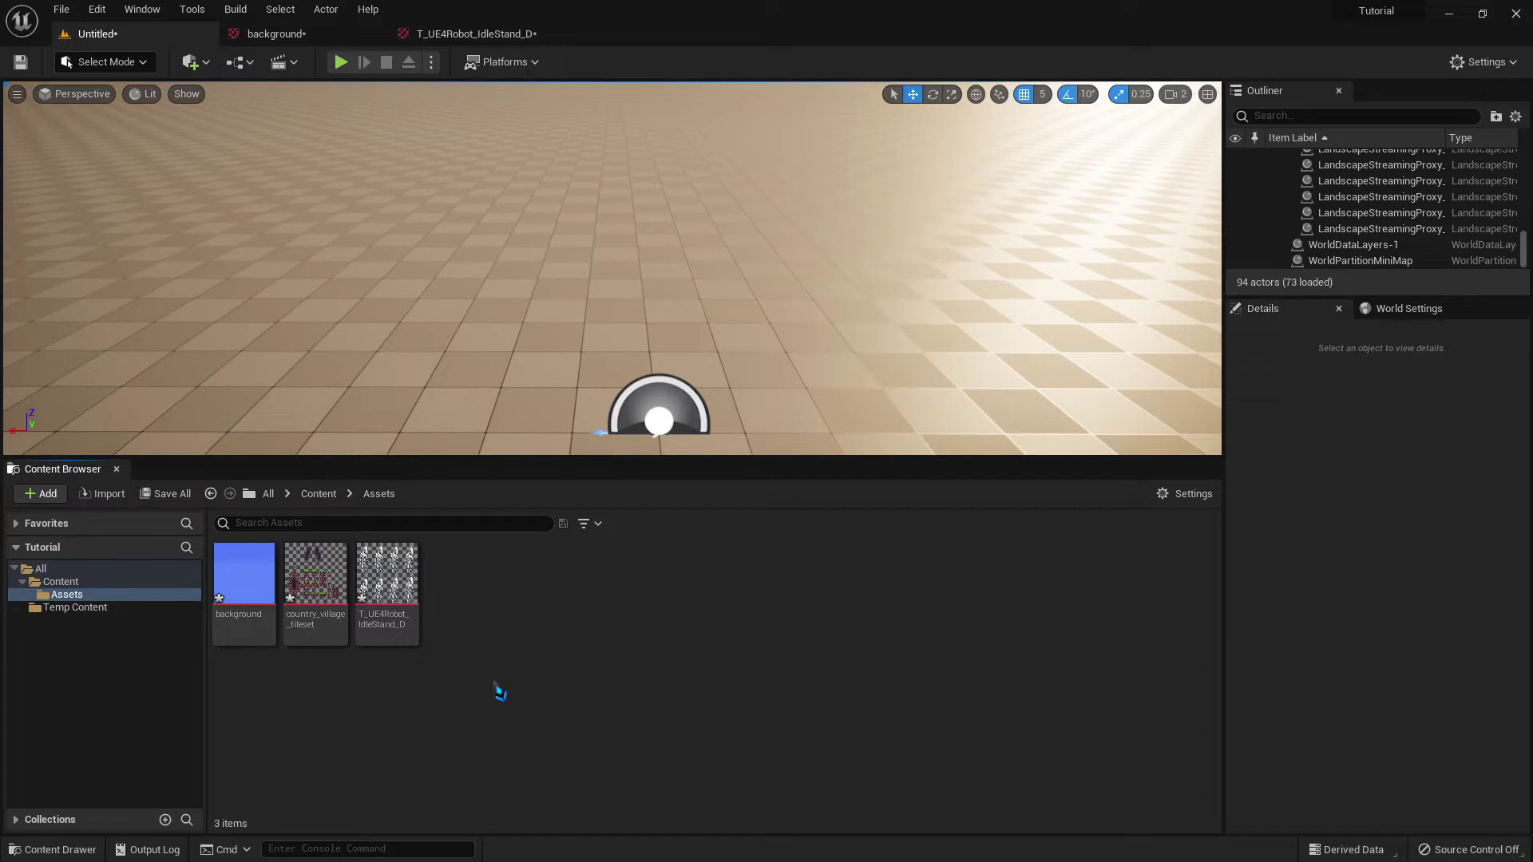
mouse_move(240, 572)
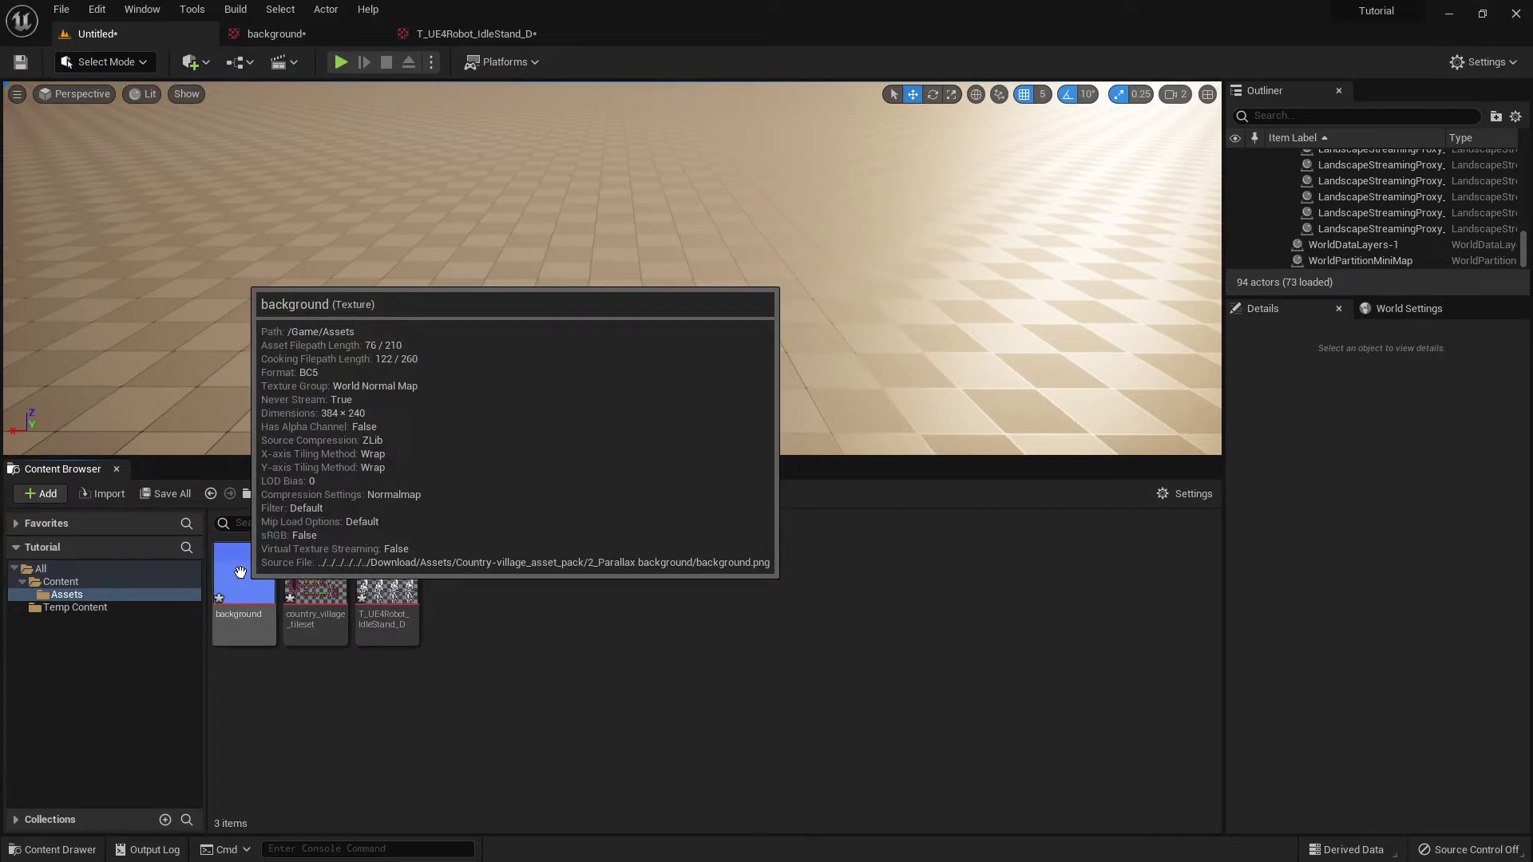
double_click(240, 572)
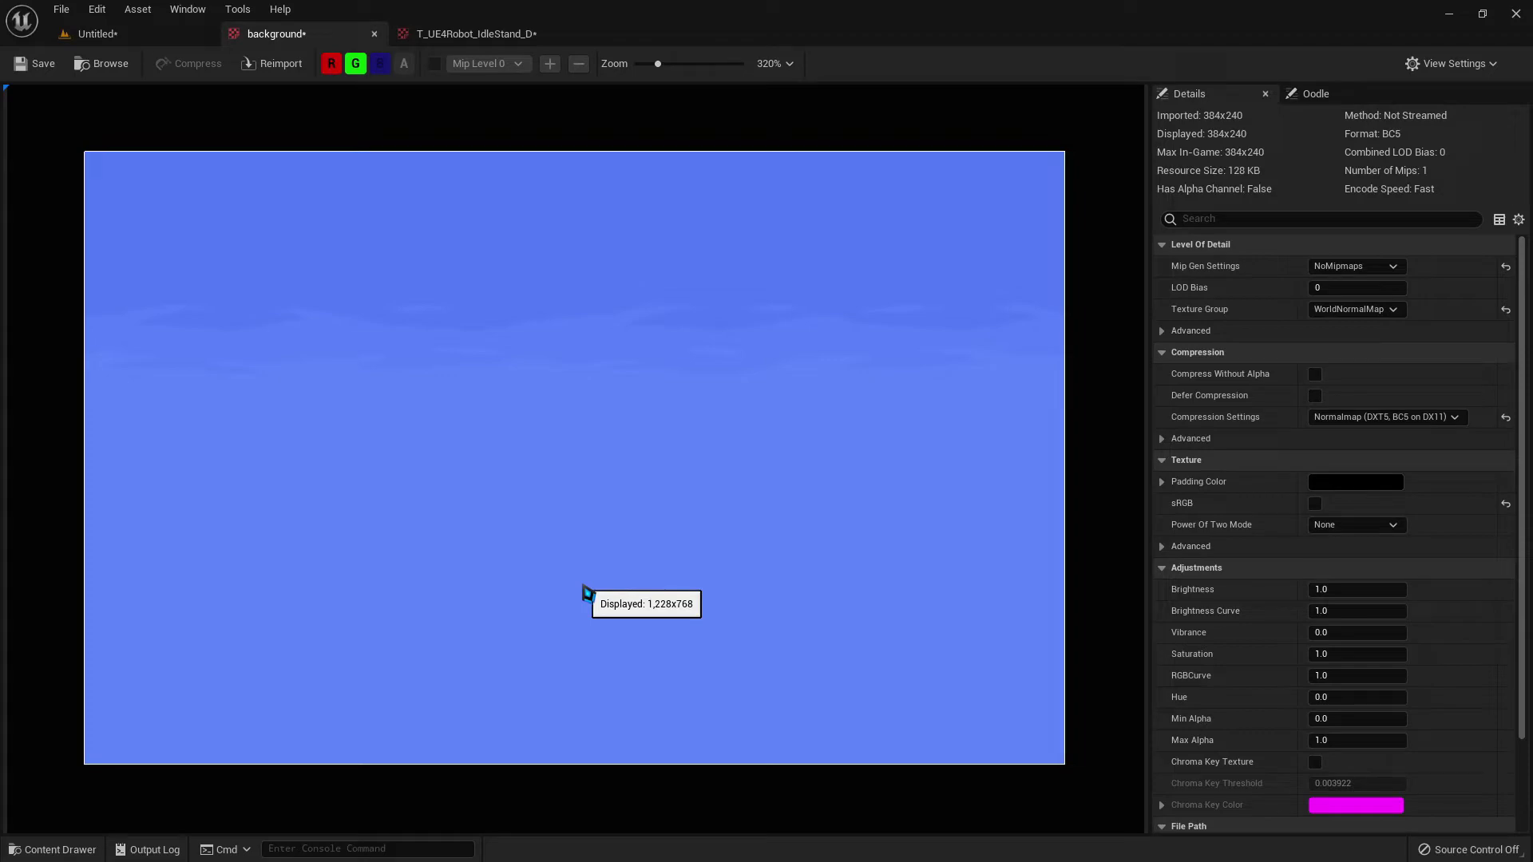
- Create a background_Sprite from the background texture
click(98, 34)
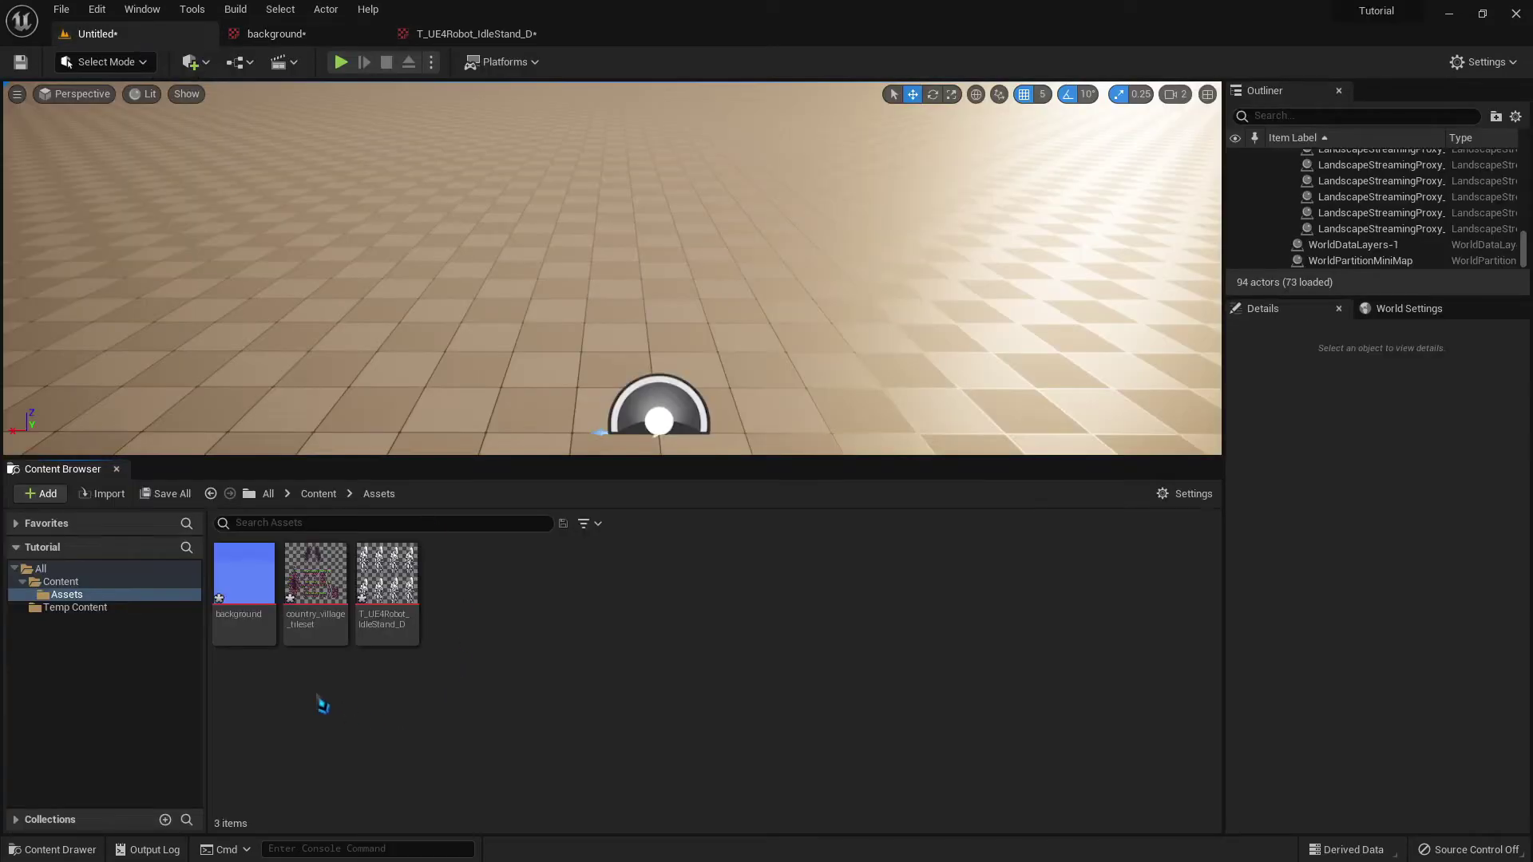
right_click(252, 569)
mouse_move(439, 150)
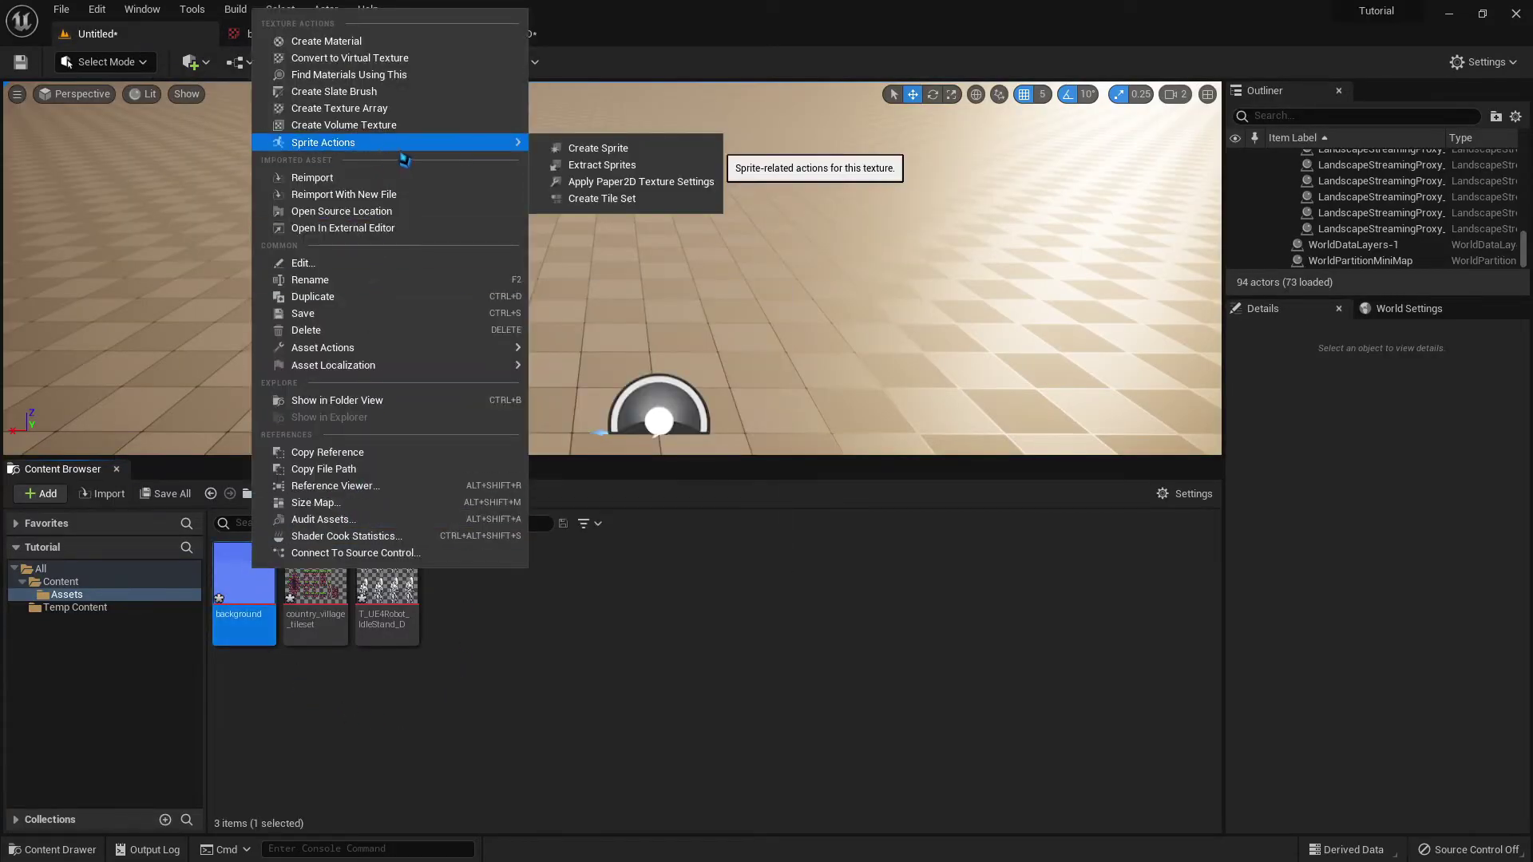
click(648, 152)
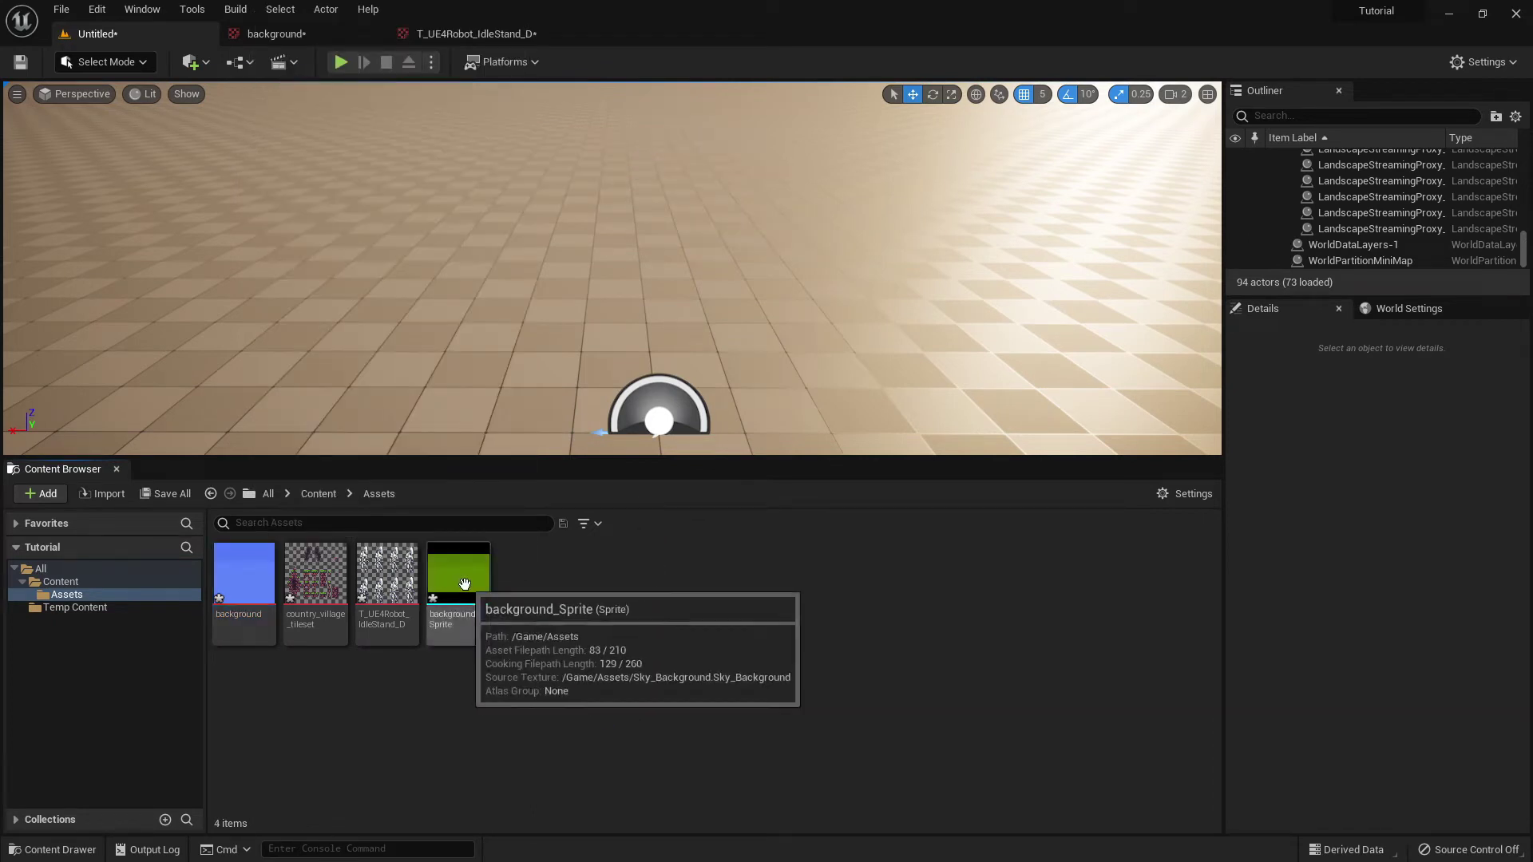
- Place background_Sprite in the level at the origin and raise it to Z 235
drag(460, 587, 768, 353)
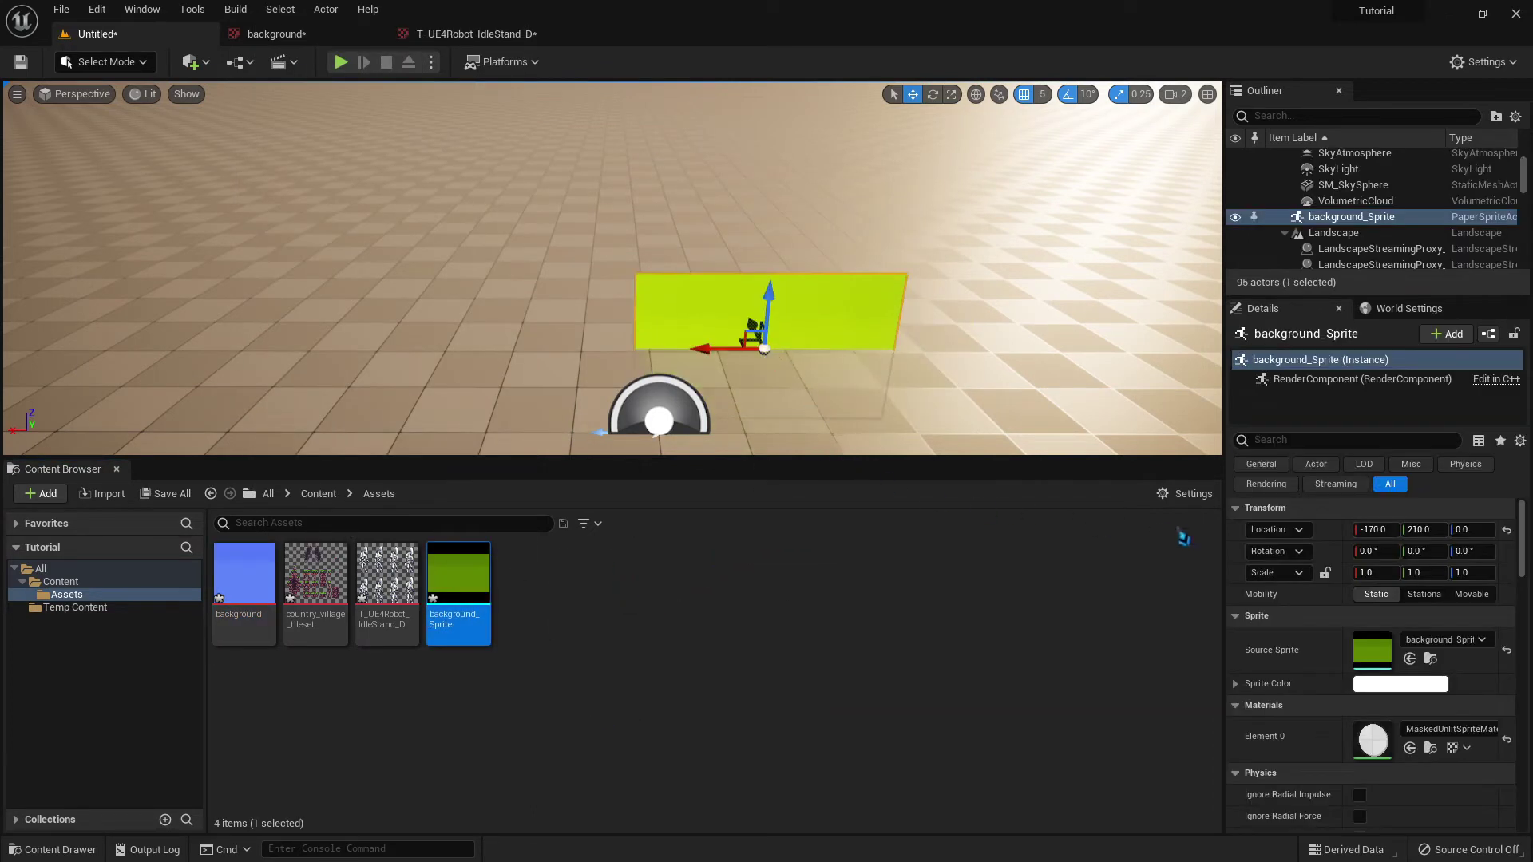
click(1507, 529)
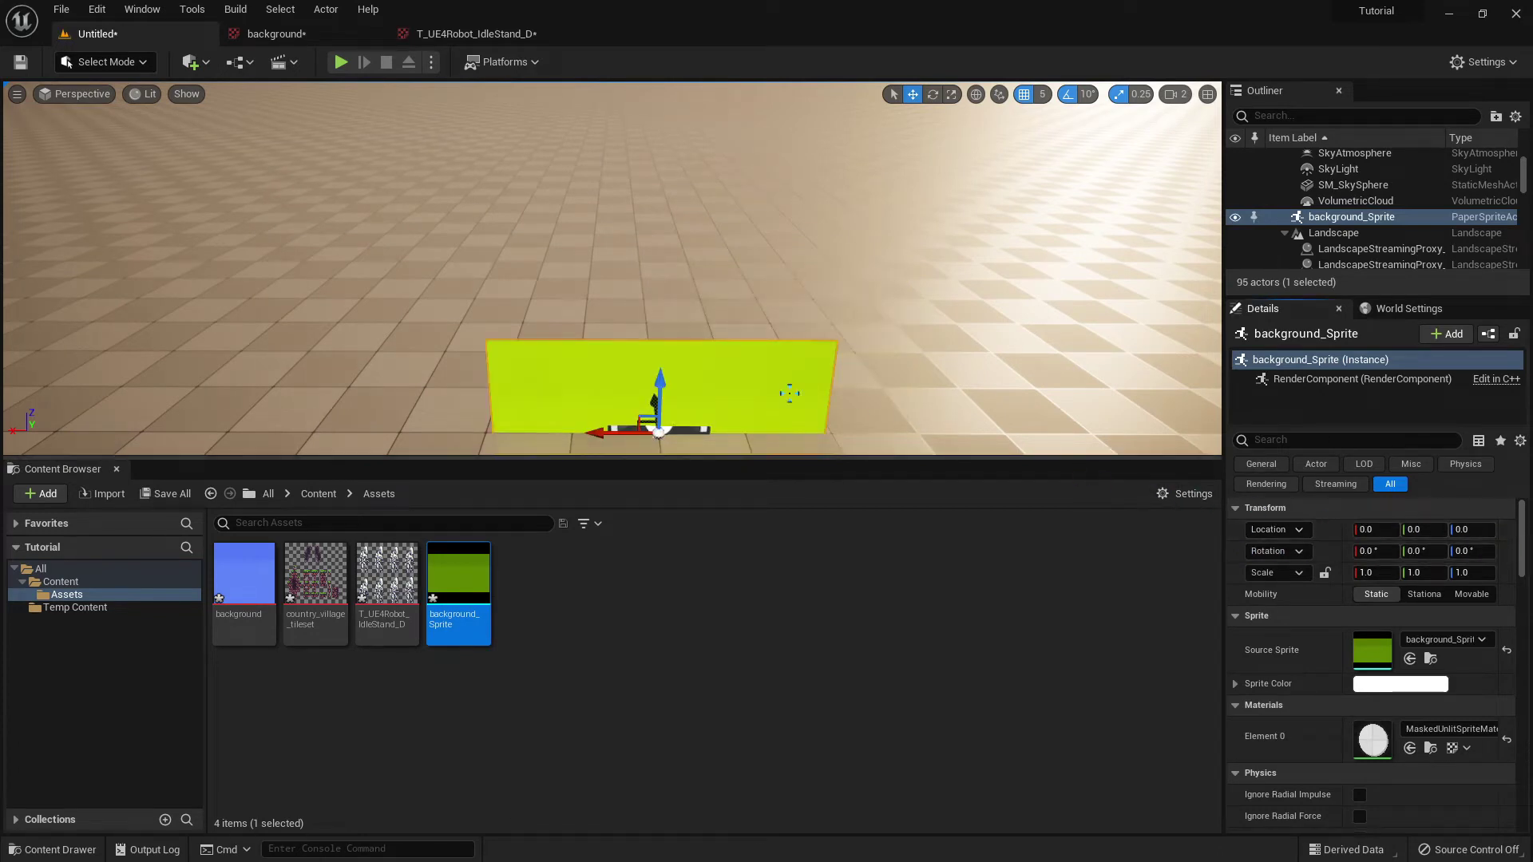
drag(663, 395, 636, 176)
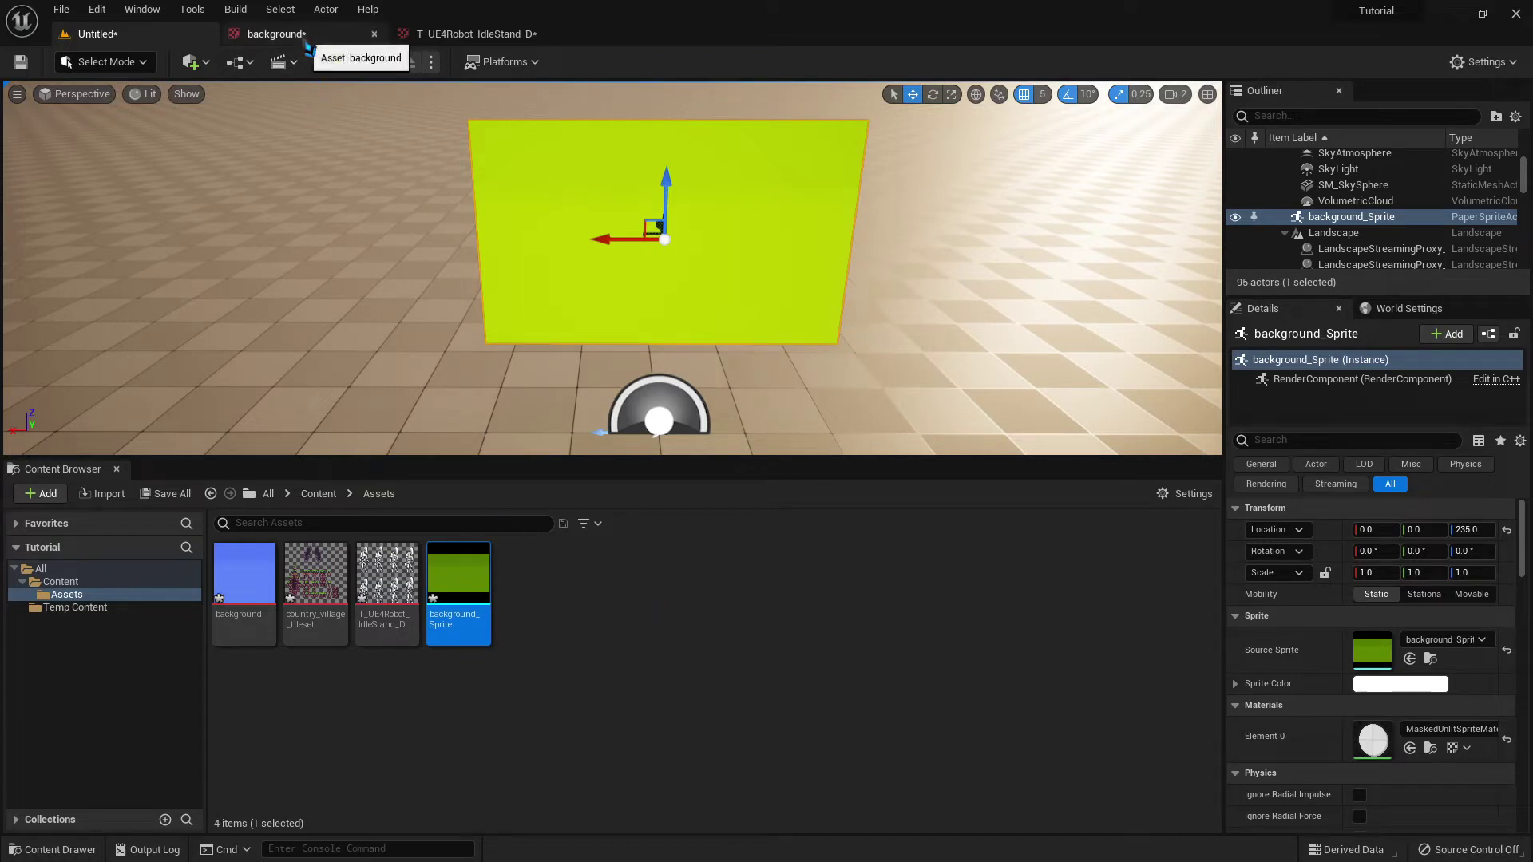
- Change the background texture's Compression Settings to Default (DXT1/5)
double_click(230, 565)
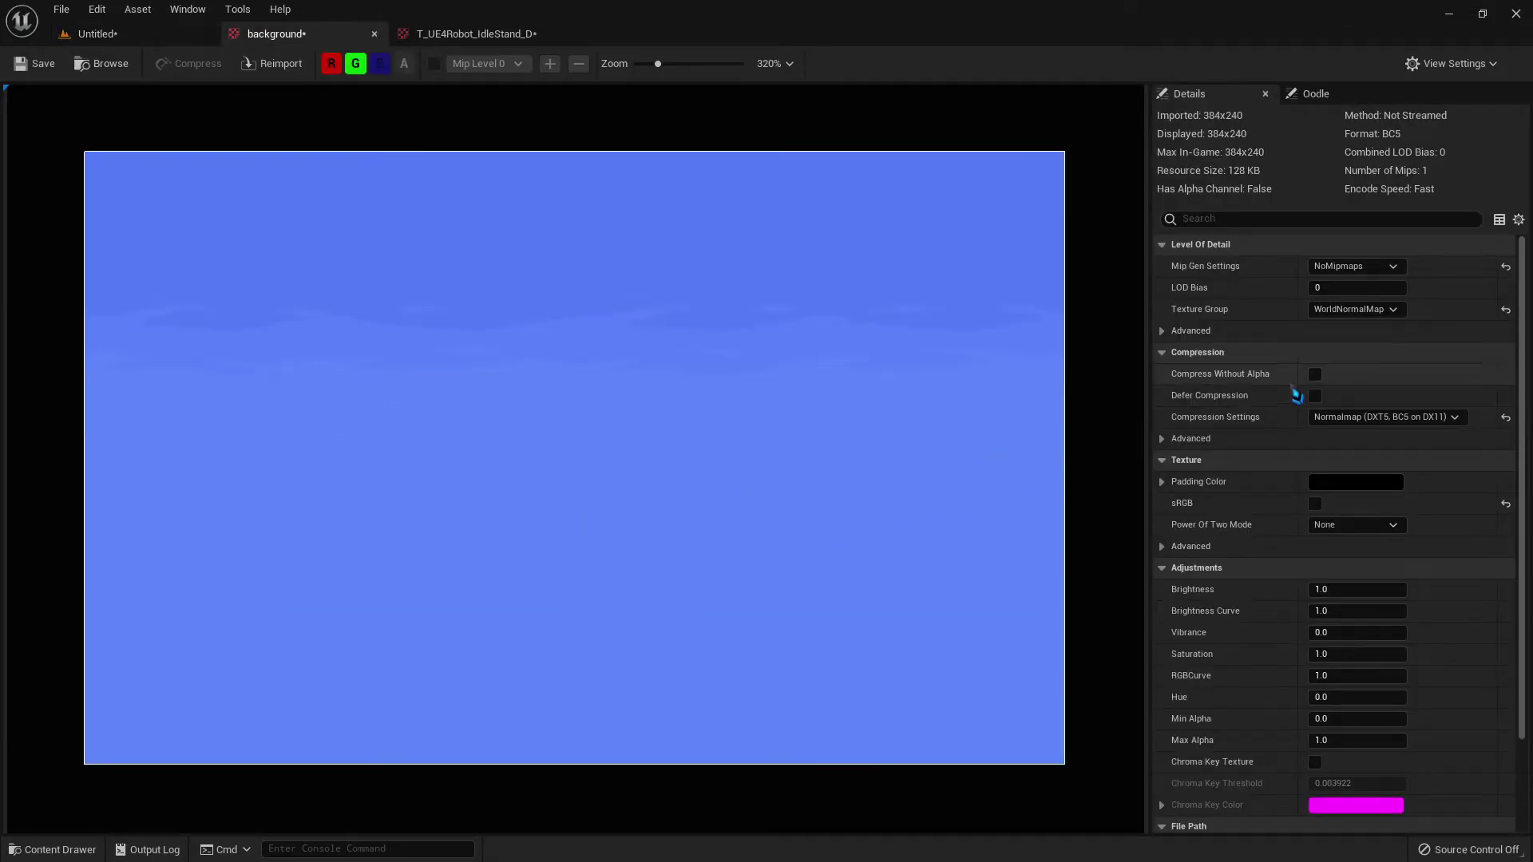
click(1455, 423)
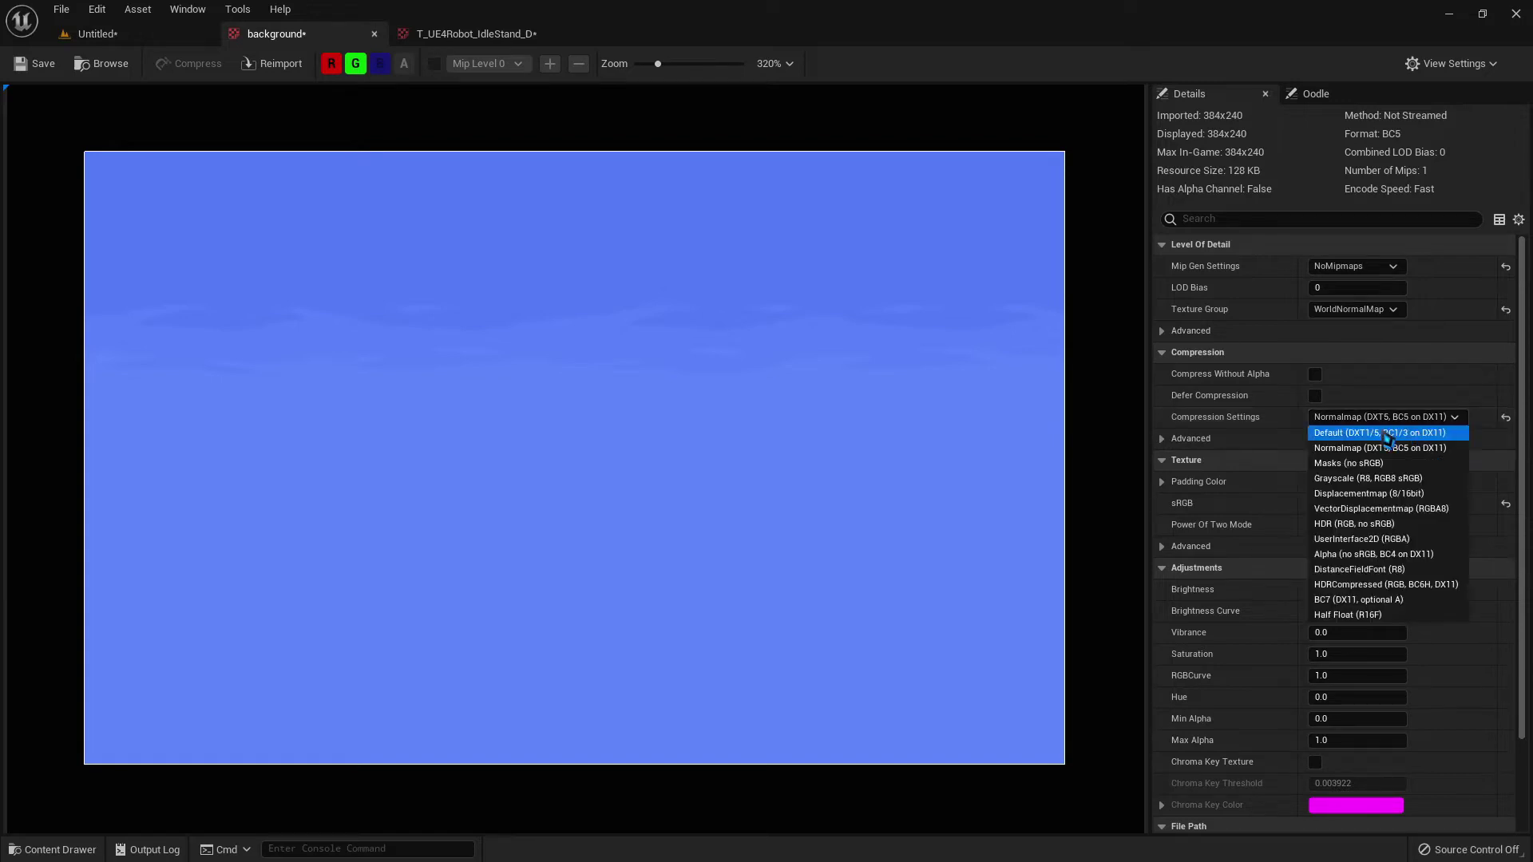
click(1387, 440)
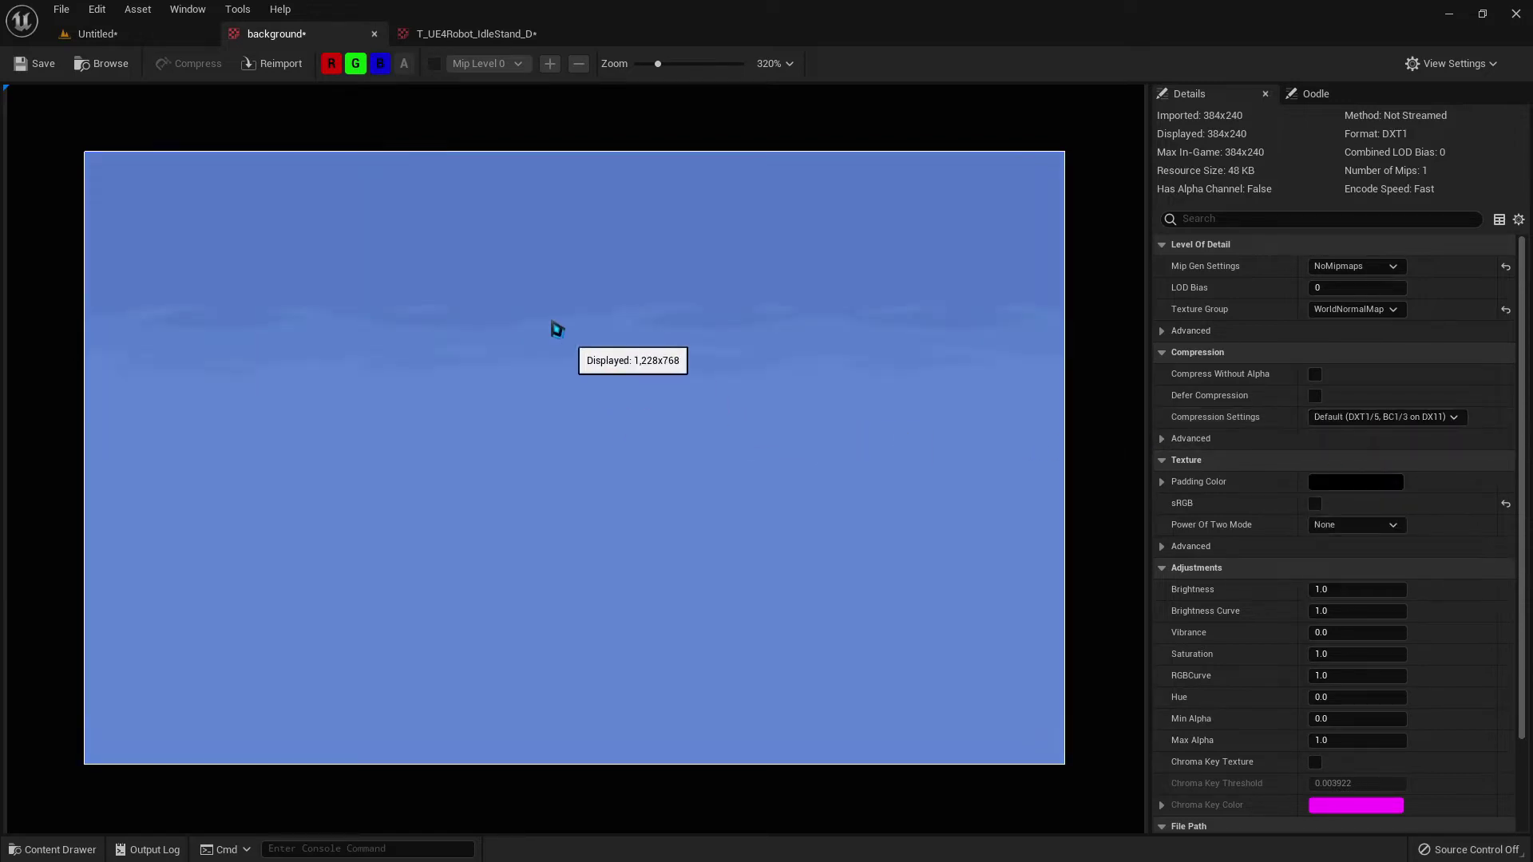
click(188, 34)
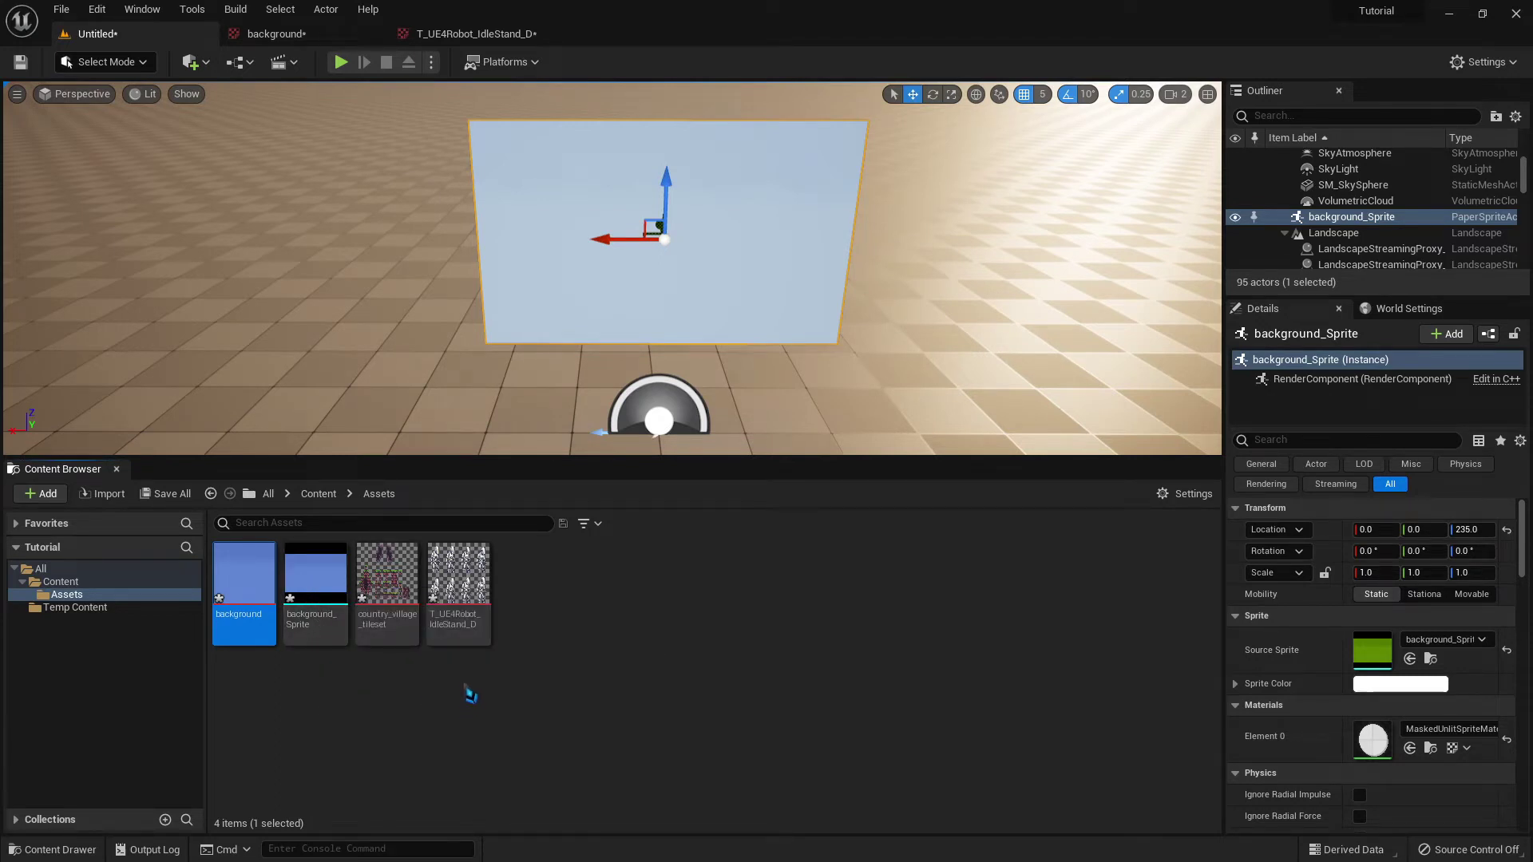
- Open the T_UE4Robot_IdleStand_D sprite sheet to inspect its frames
click(461, 577)
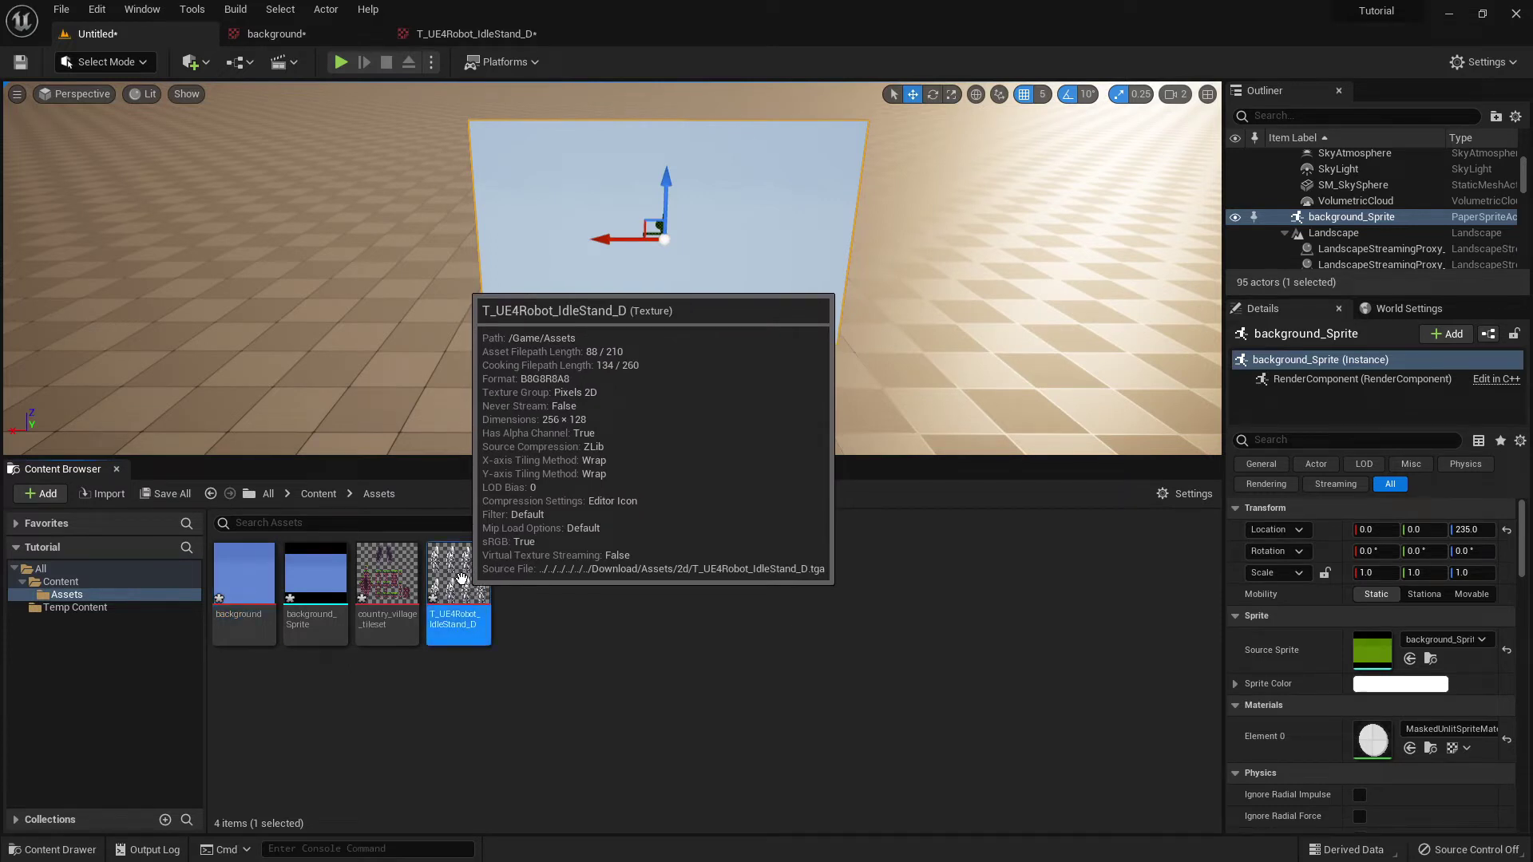
double_click(461, 577)
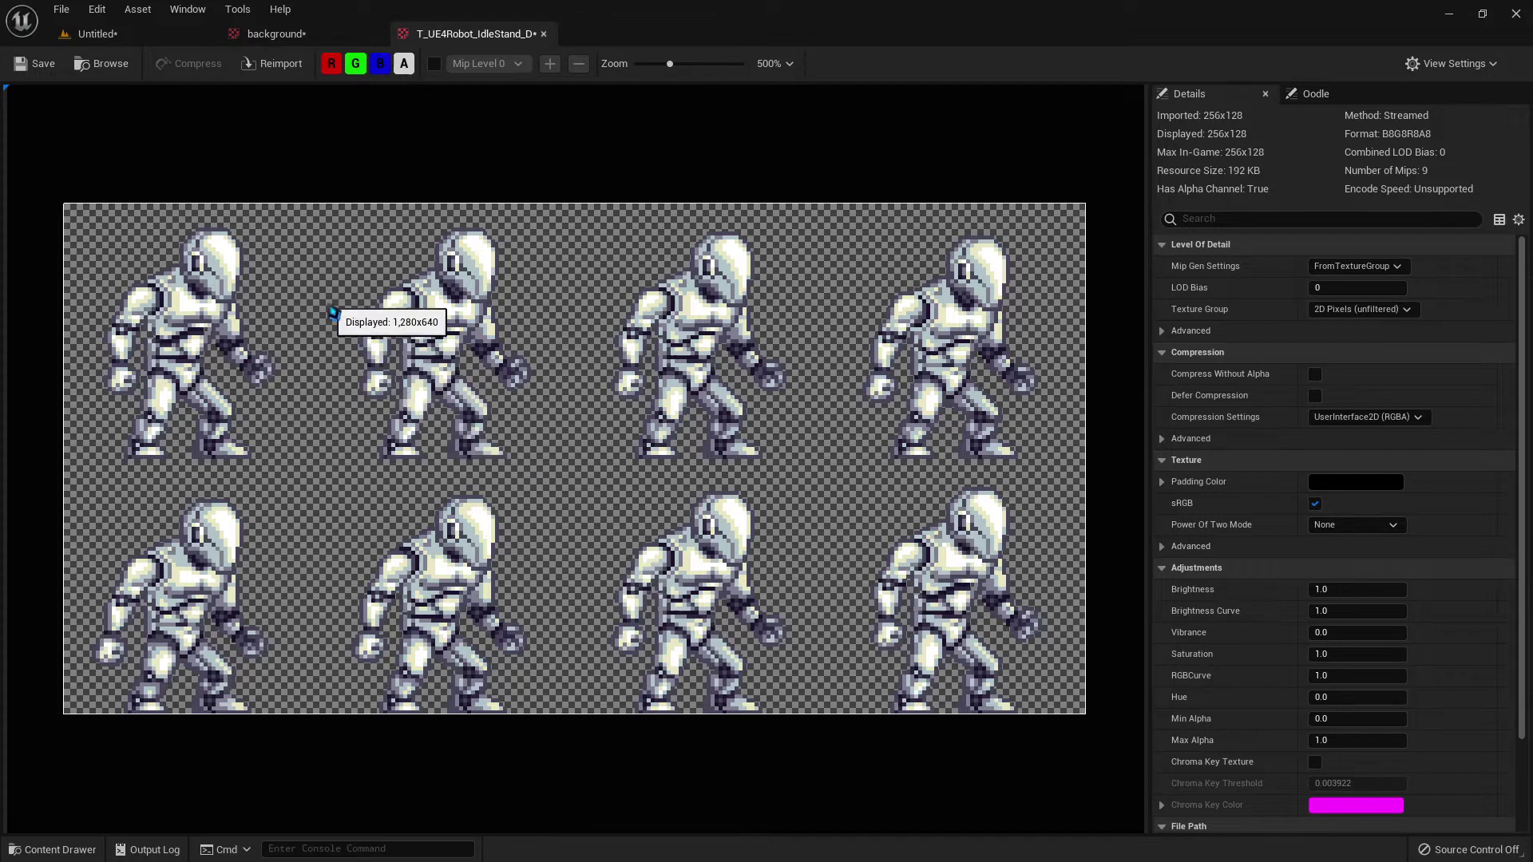
click(141, 38)
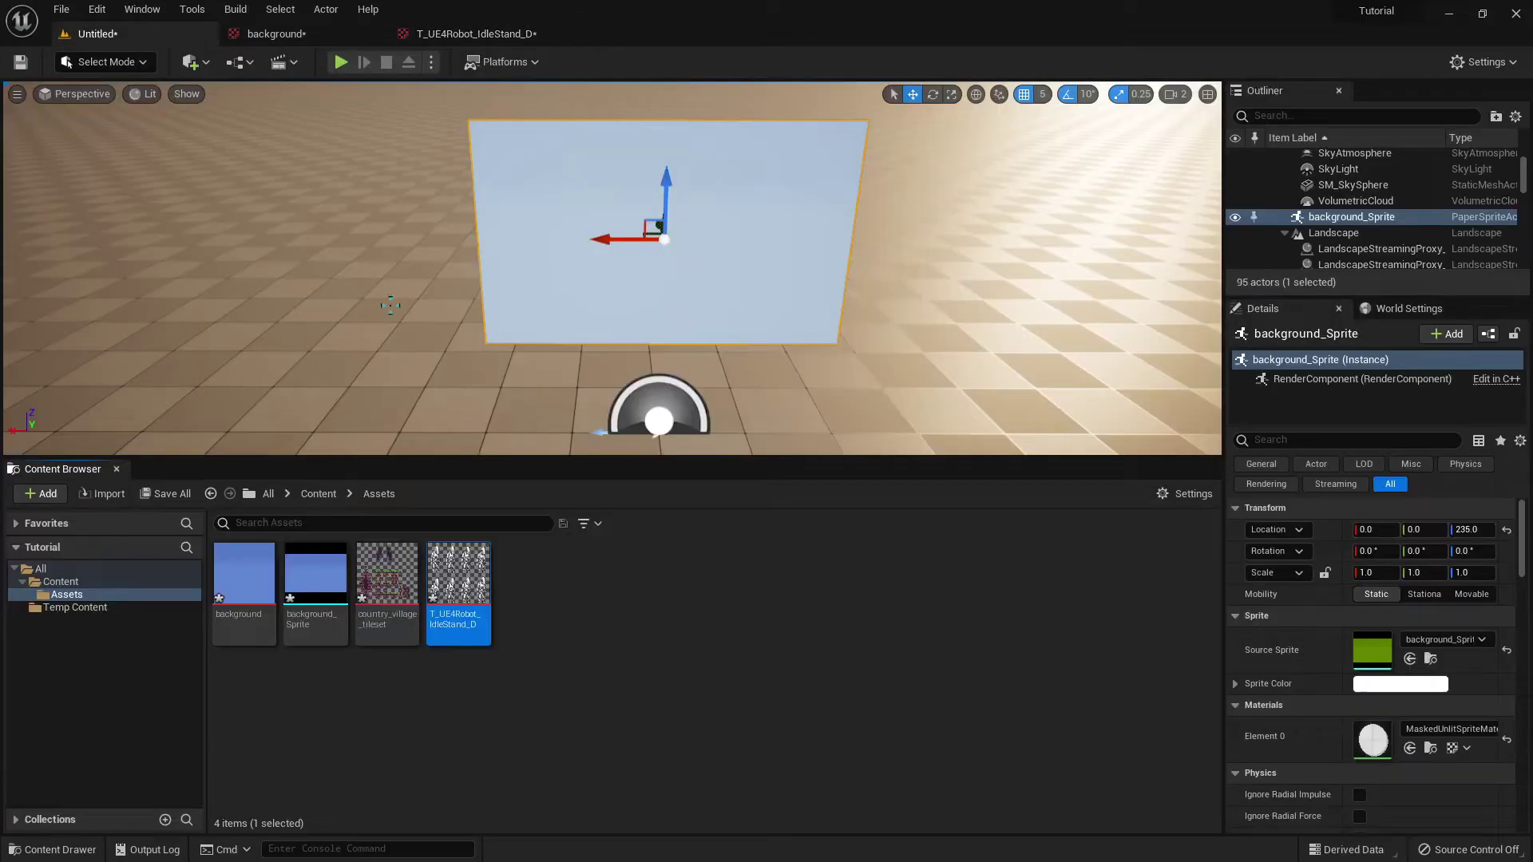
- Extract the robot sheet into eight sprites, T_UE4Robot_IdleStand_D_Sprite_0 to _7
right_click(463, 595)
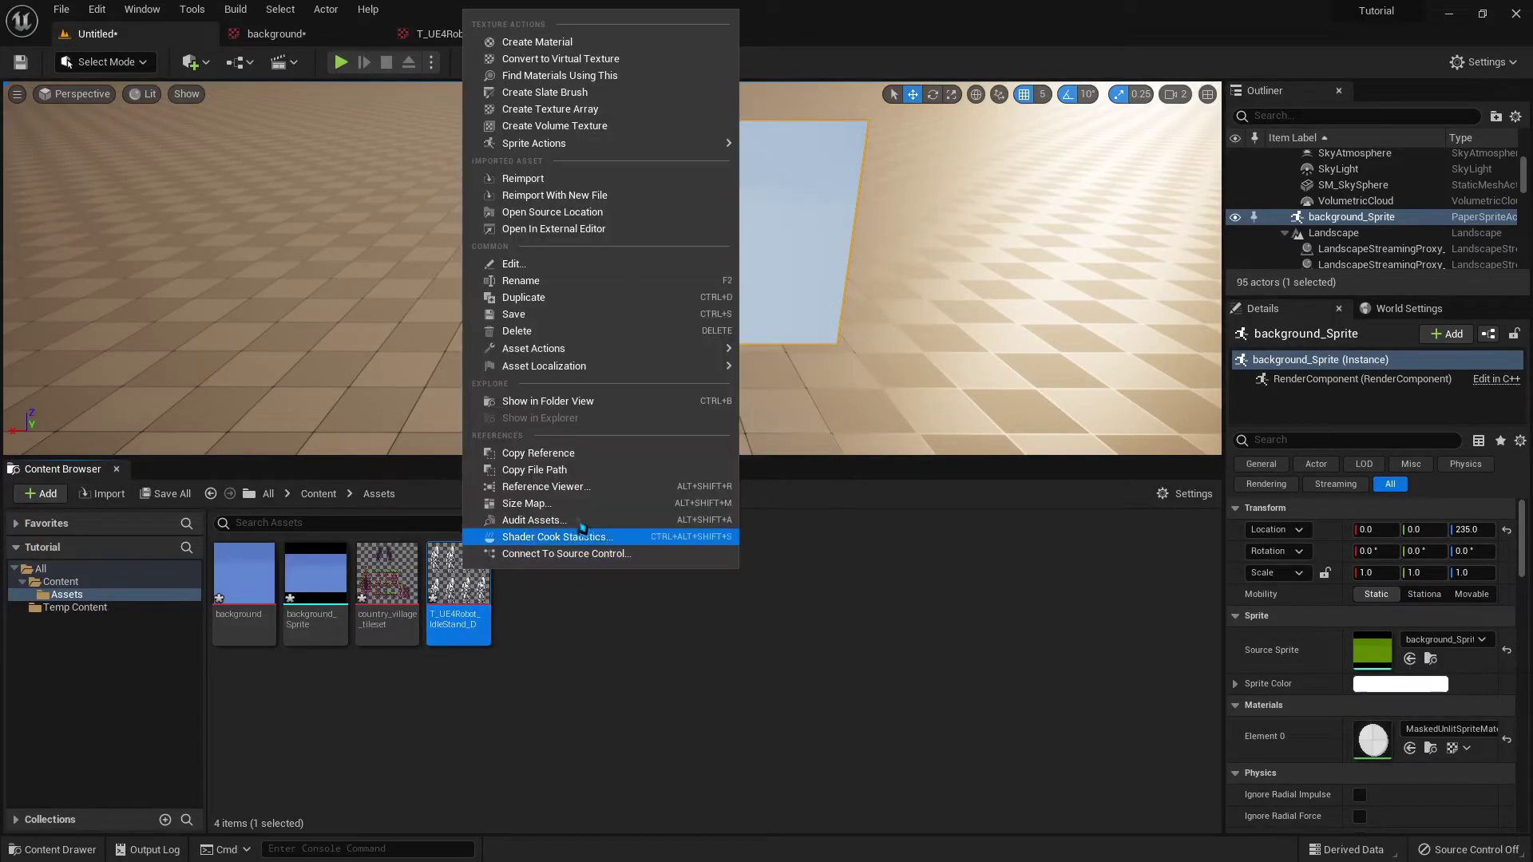
mouse_move(631, 155)
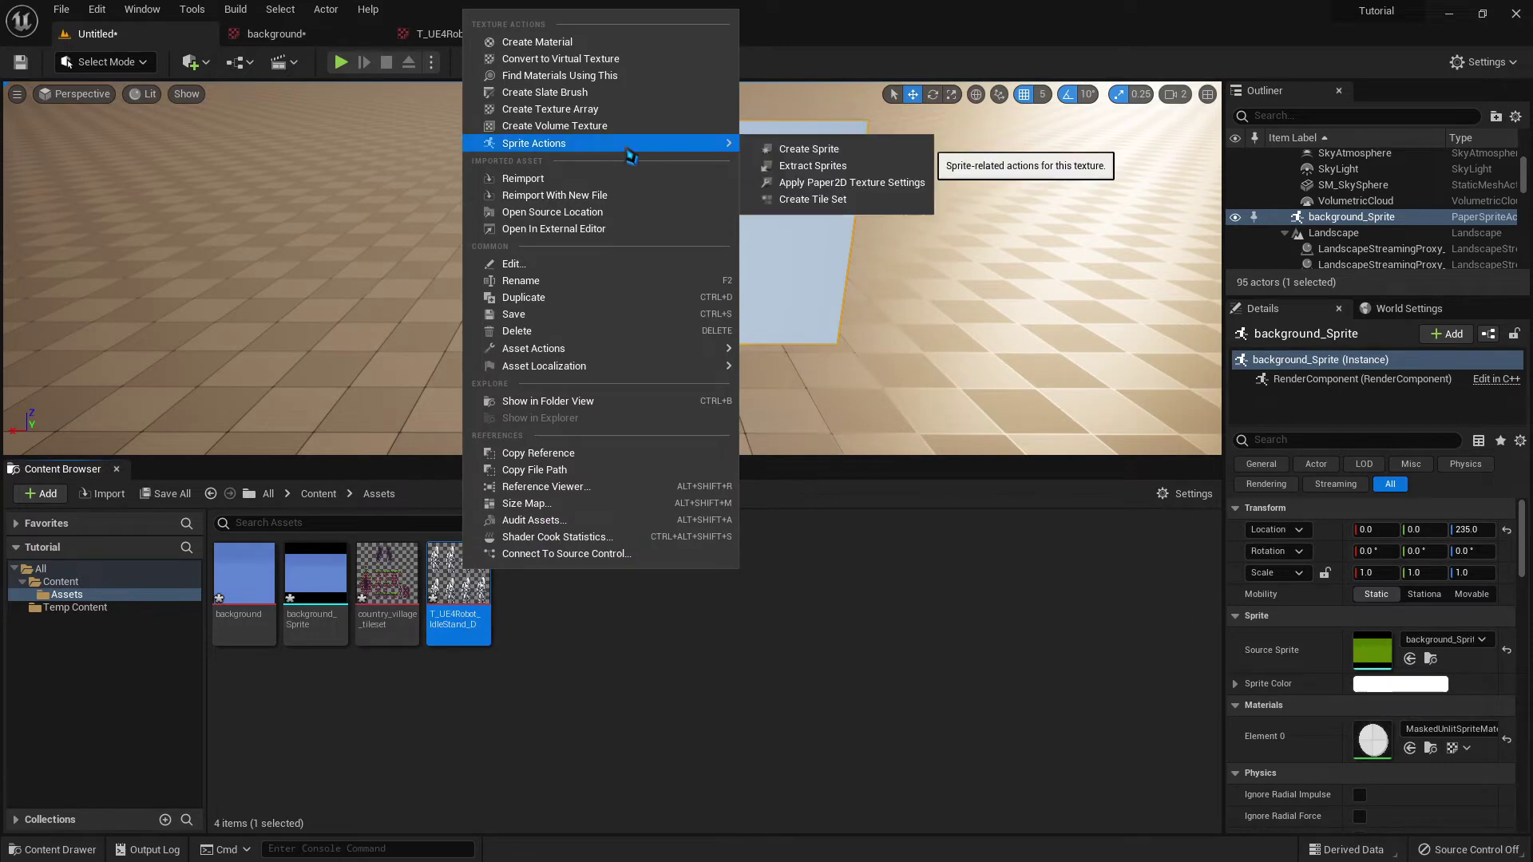
click(807, 166)
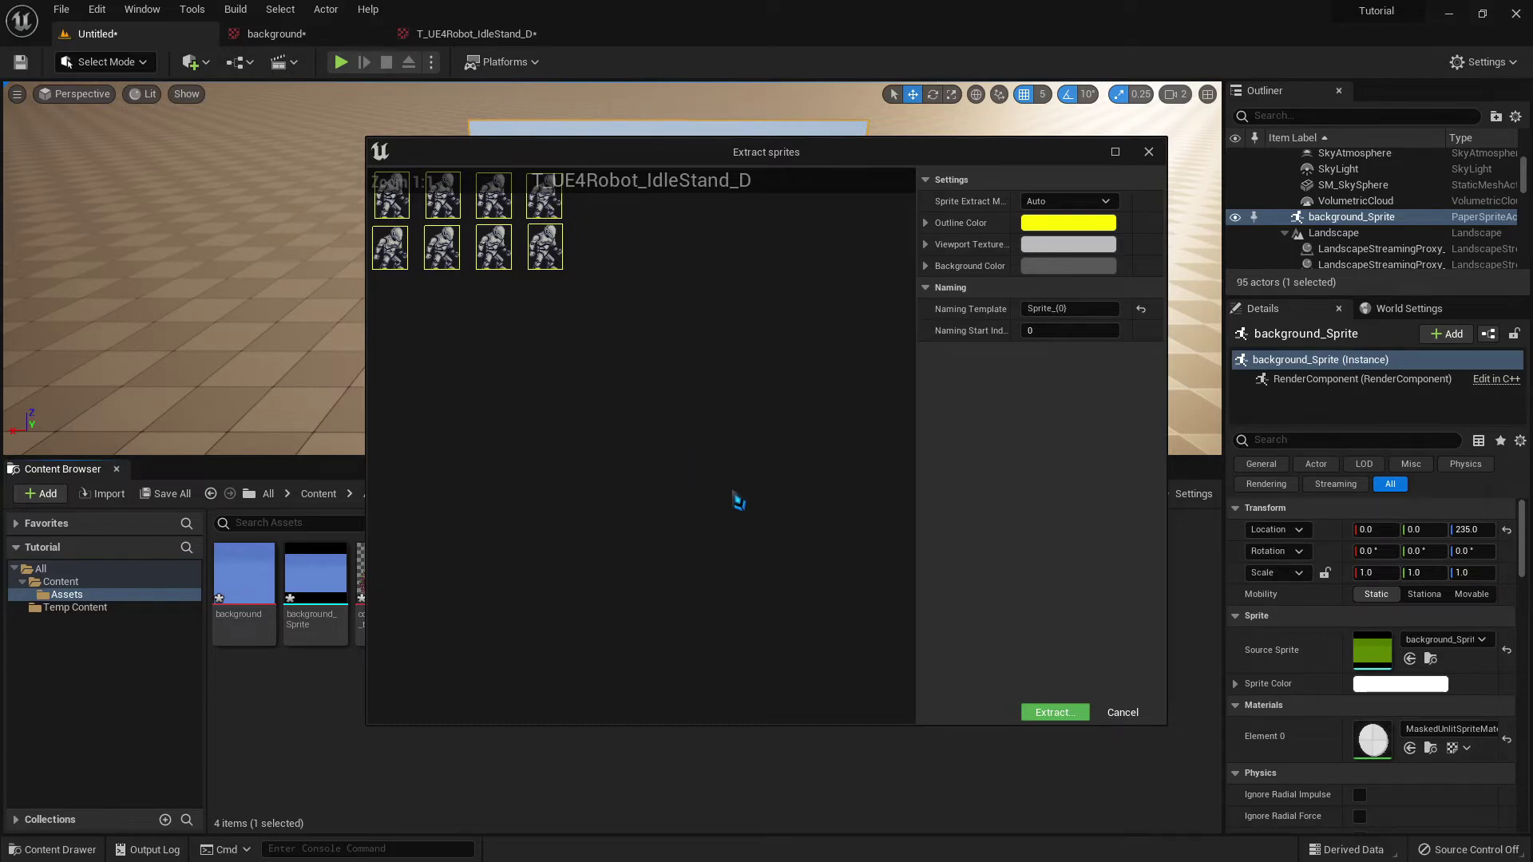
click(1052, 712)
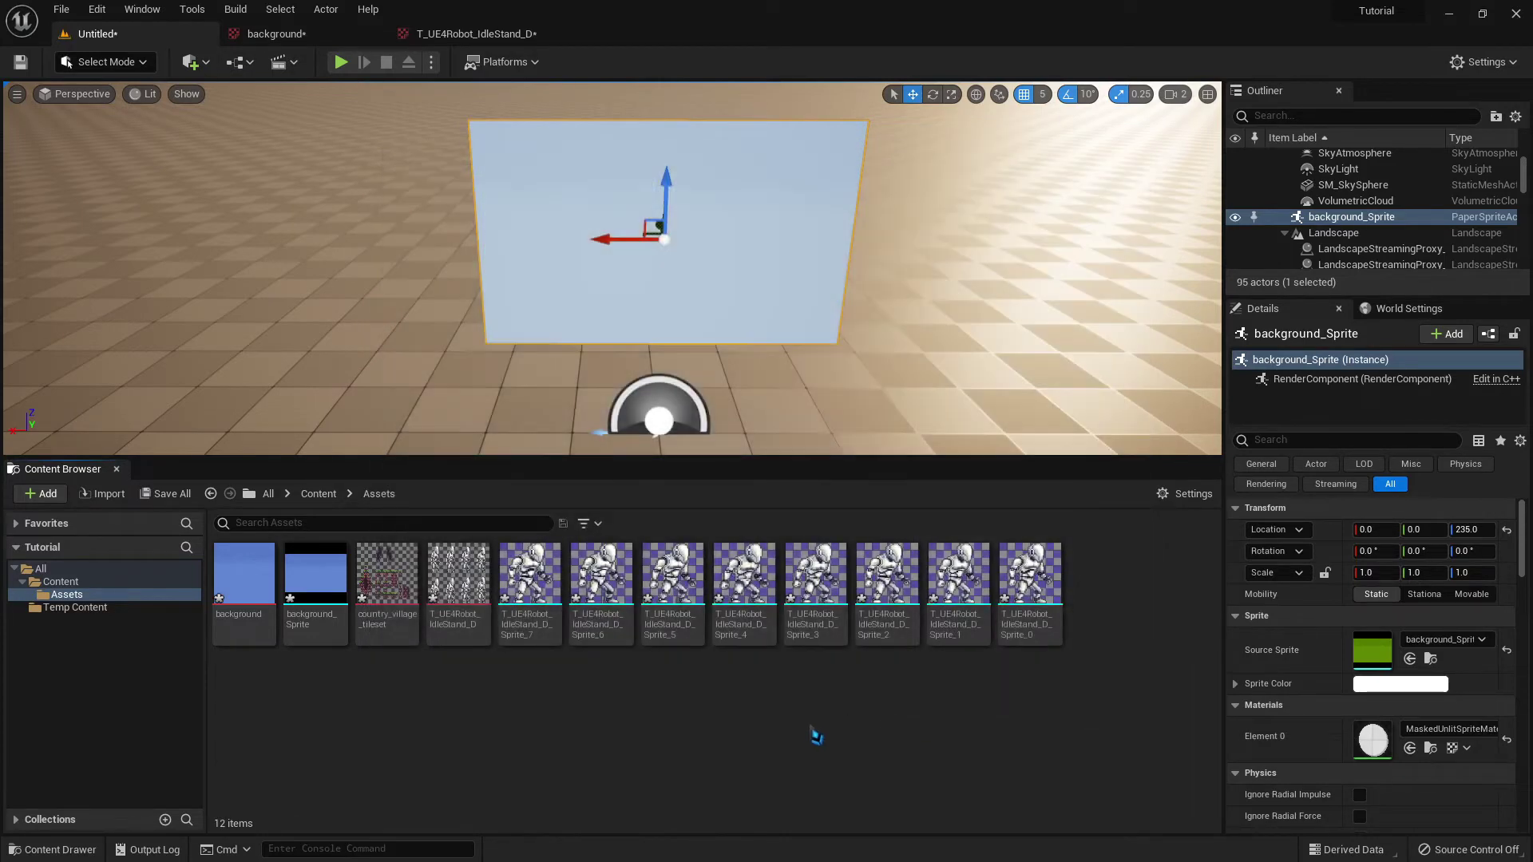
- Build a flipbook named FB_Idle_Robot from the eight extracted sprites Sprite_0 through Sprite_7
click(529, 574)
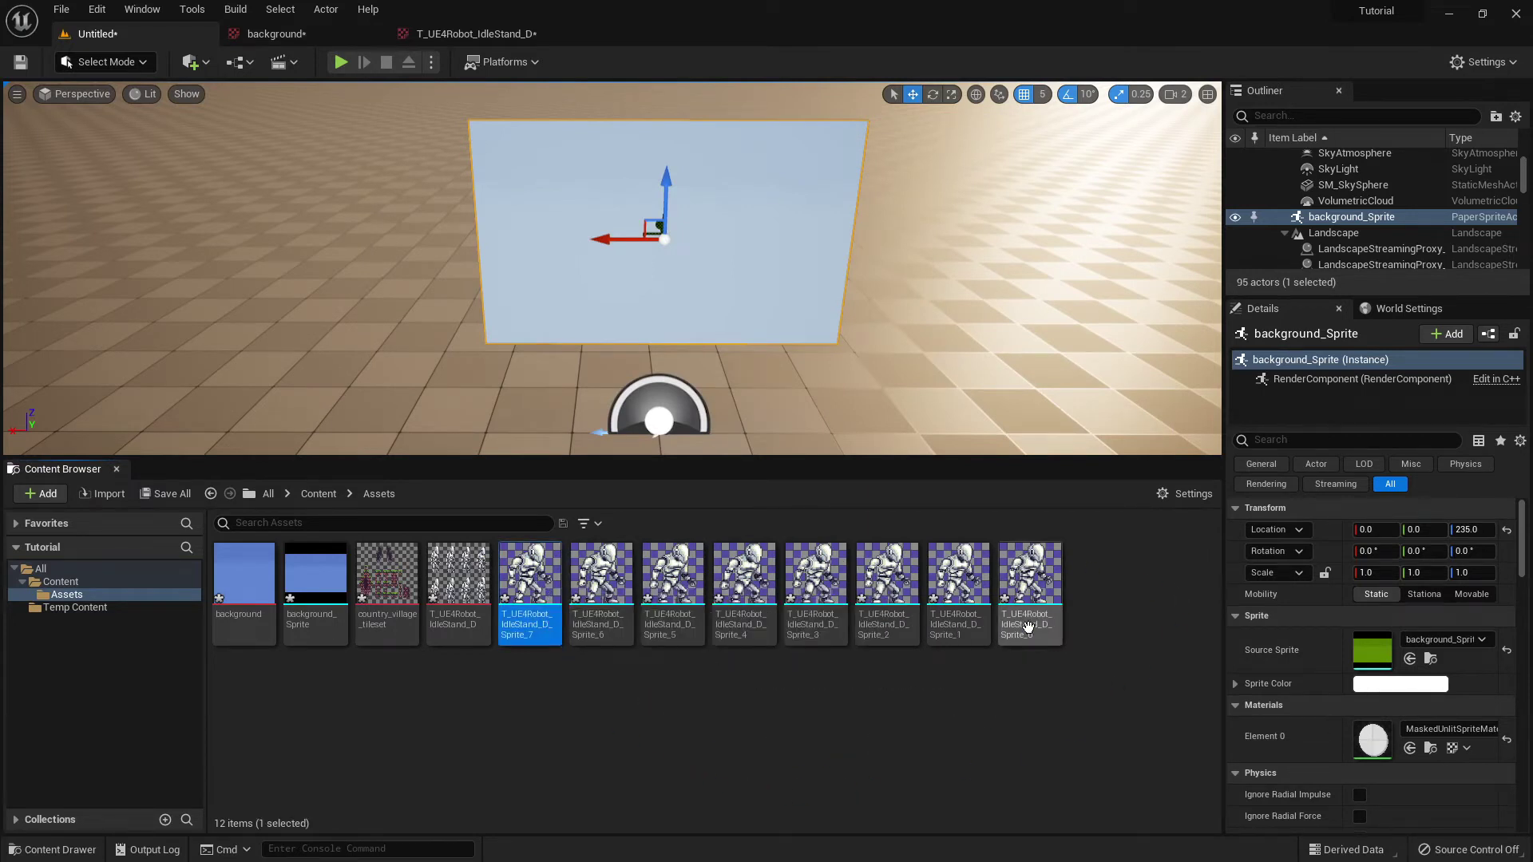
shift+click(1030, 581)
right_click(1030, 582)
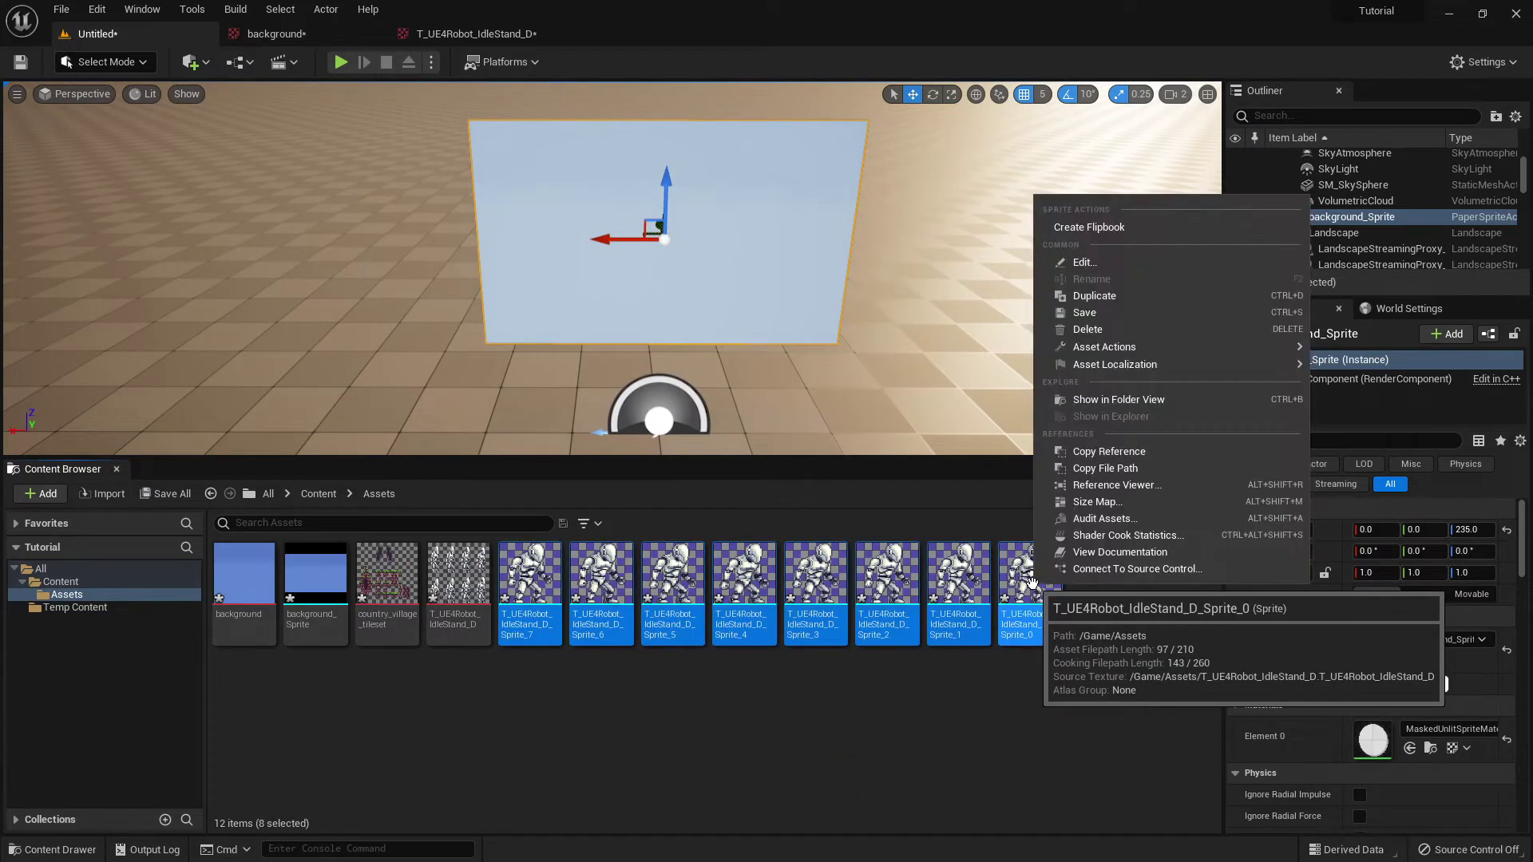
click(1132, 231)
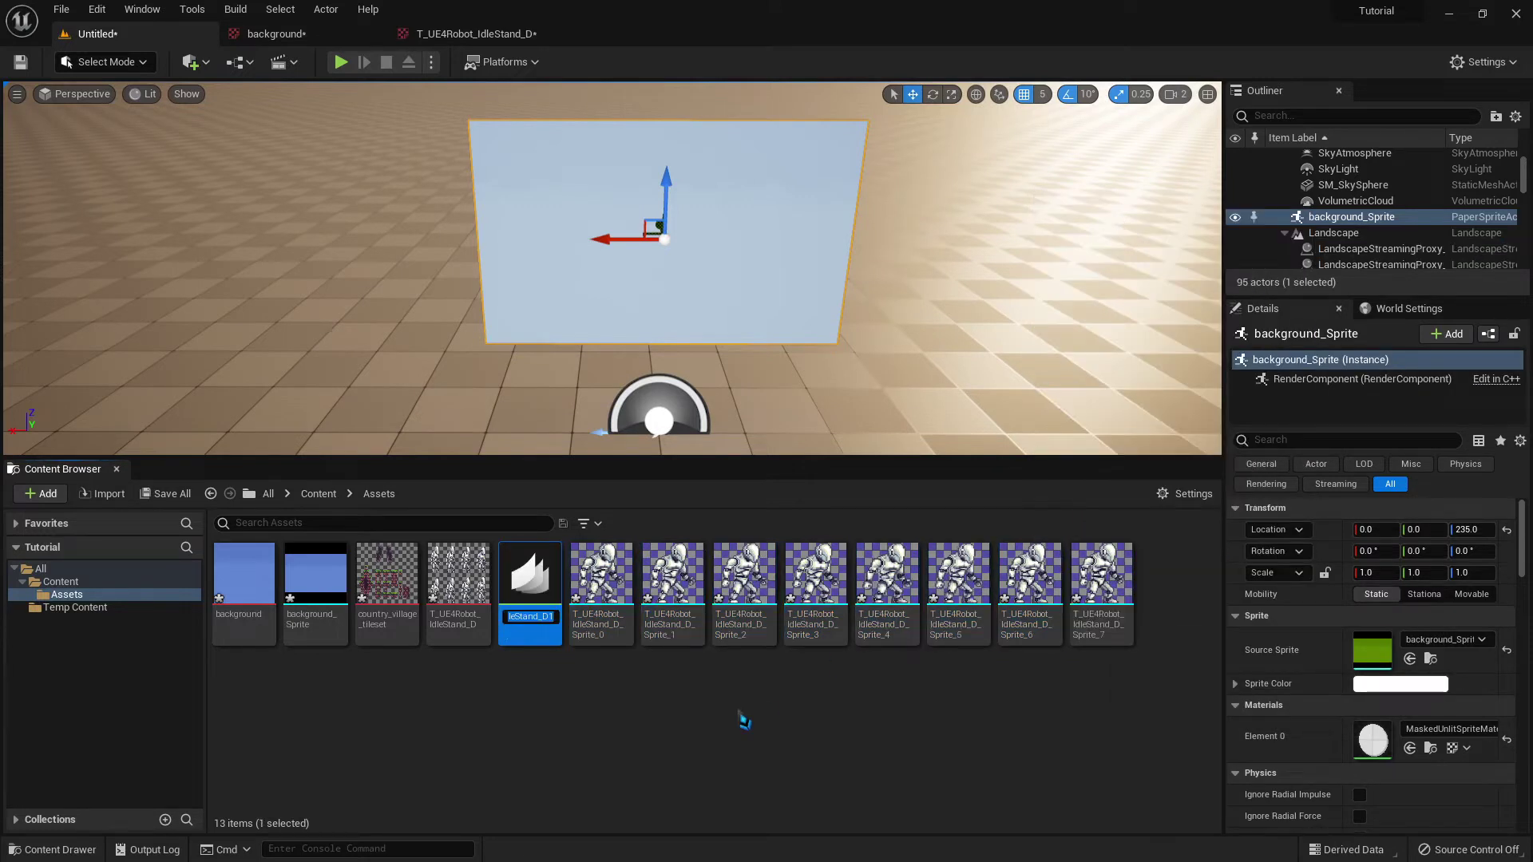
text(FB)
text(_Idle_Robot)
key(Return)
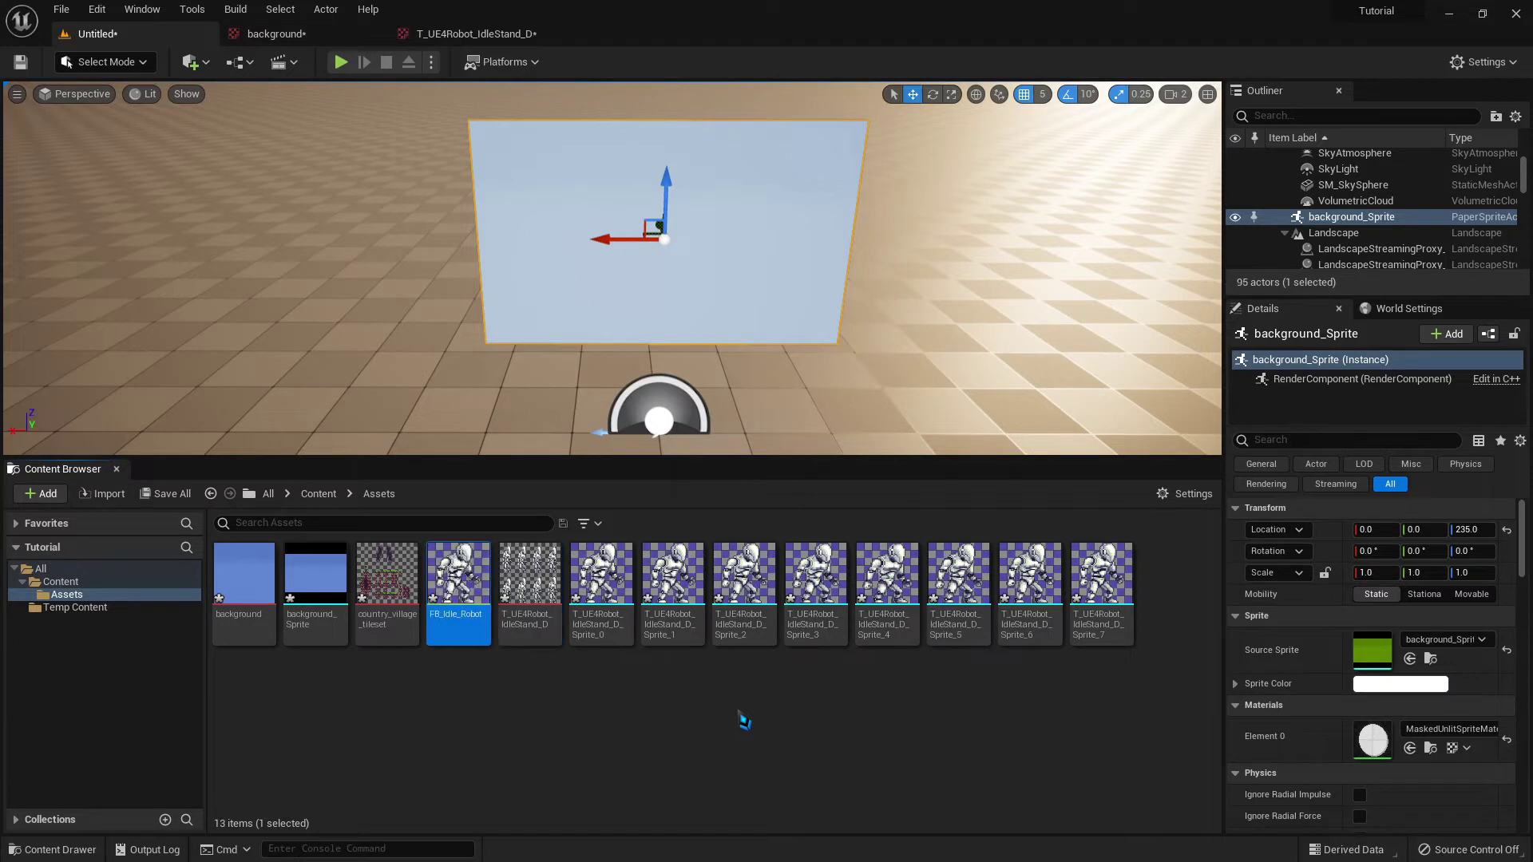
- Watch the FB_Idle_Robot animation play, then go back to the Untitled level
double_click(464, 589)
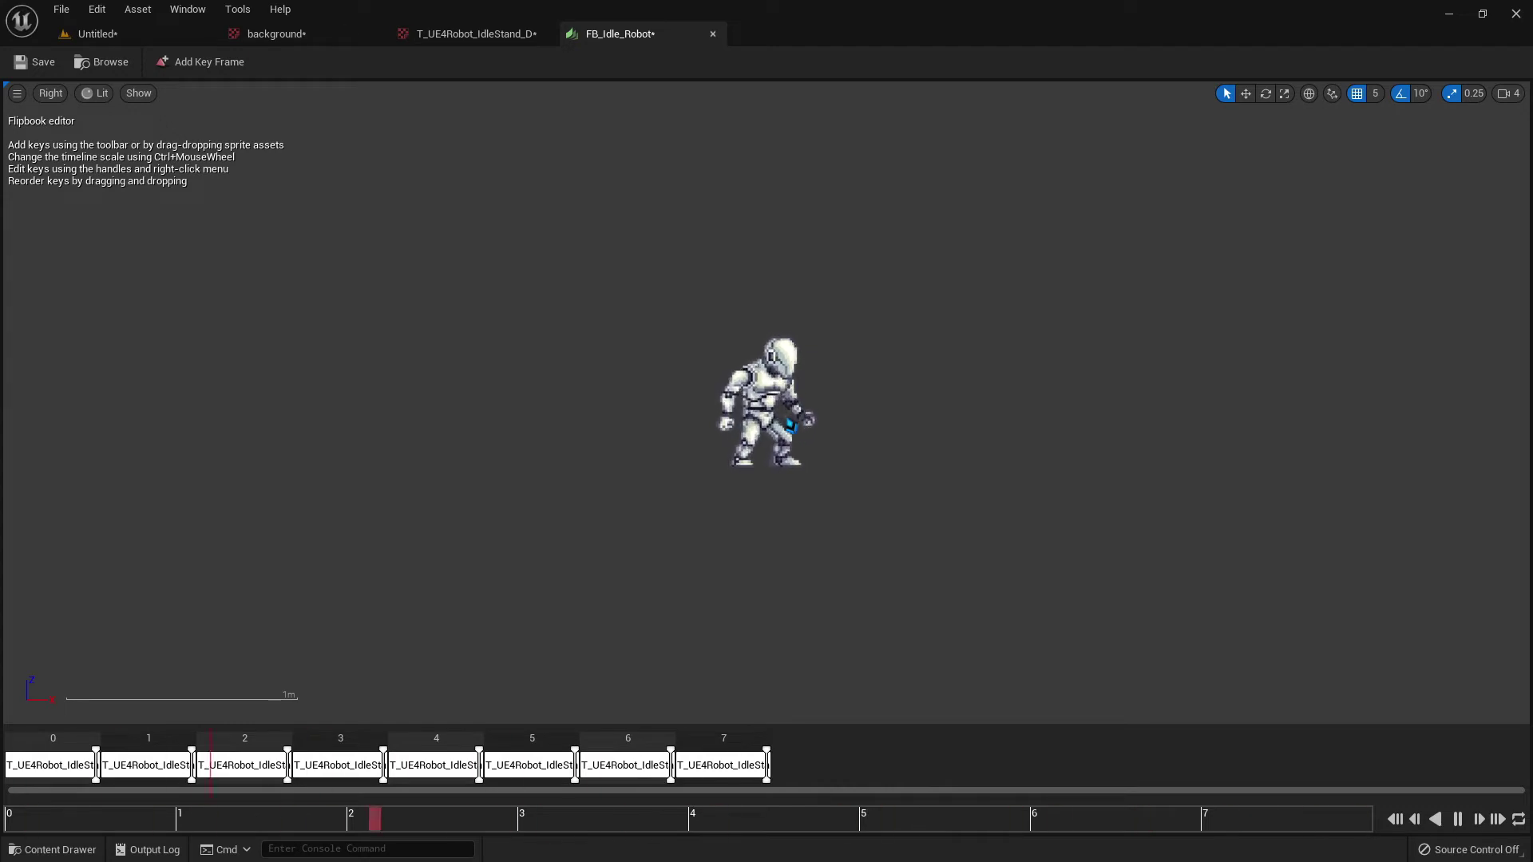
click(139, 34)
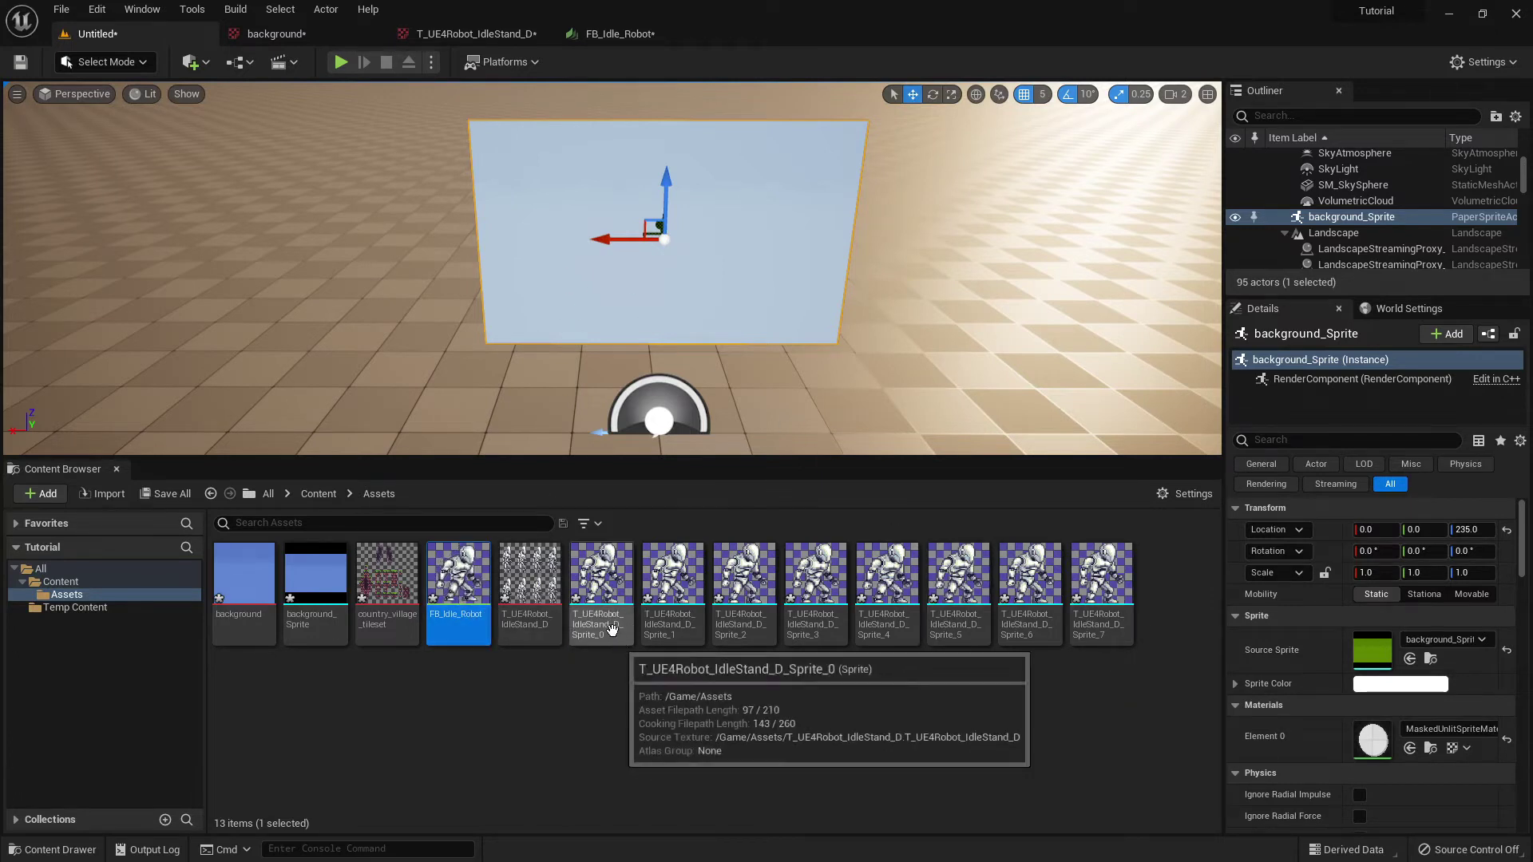
- Force delete FB_Idle_Robot together with all eight extracted robot sprites
ctrl+click(602, 583)
ctrl+click(673, 583)
ctrl+click(745, 583)
ctrl+click(815, 583)
ctrl+click(886, 583)
ctrl+click(967, 576)
ctrl+click(1031, 583)
ctrl+click(1102, 583)
key(Delete)
click(694, 698)
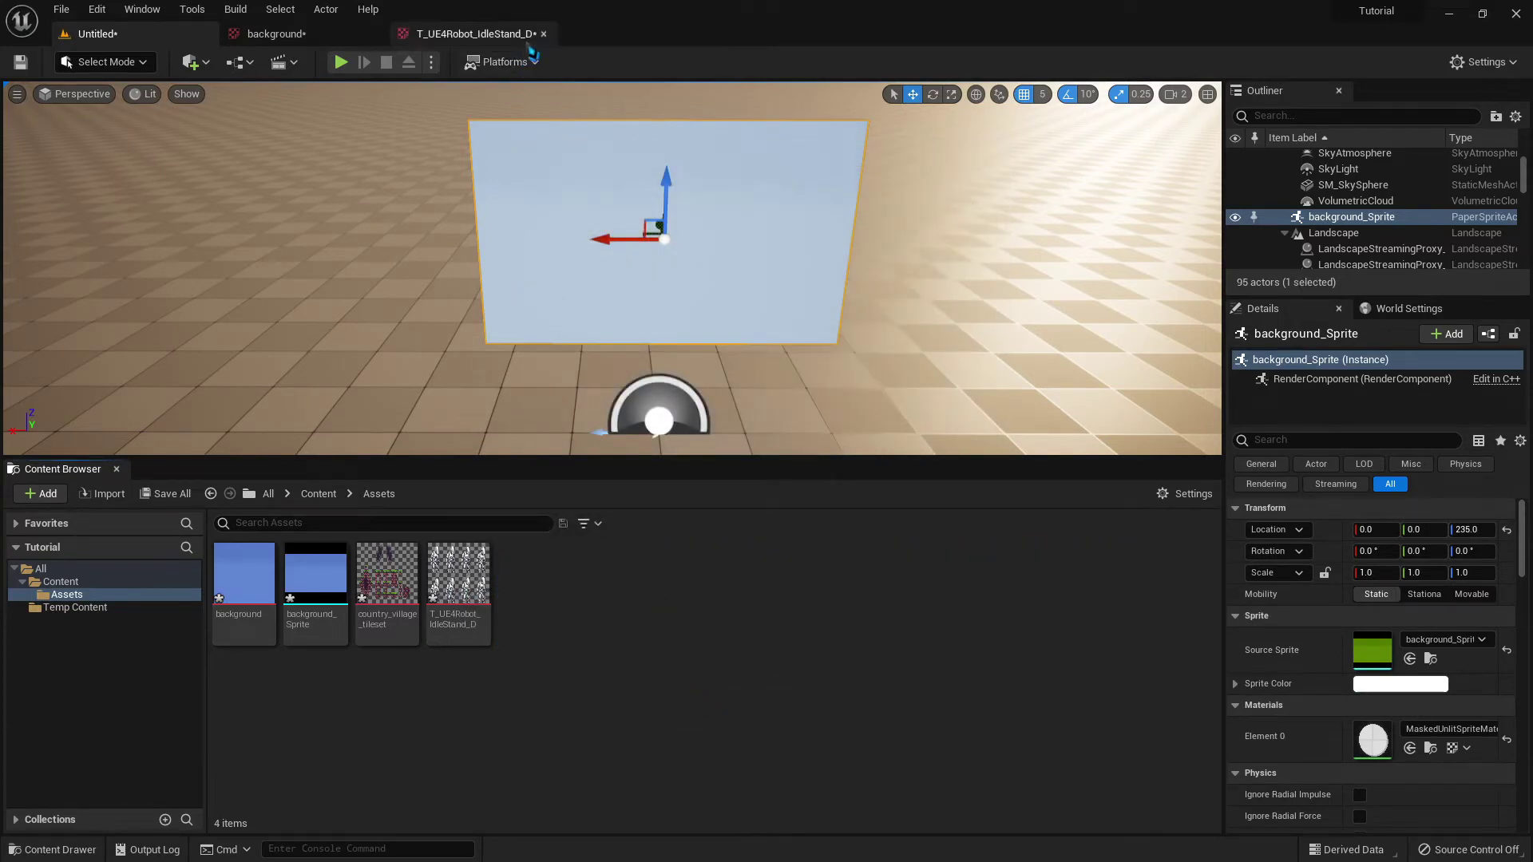
- Start Extract Sprites again on the T_UE4Robot_IdleStand_D robot sprite sheet
right_click(451, 566)
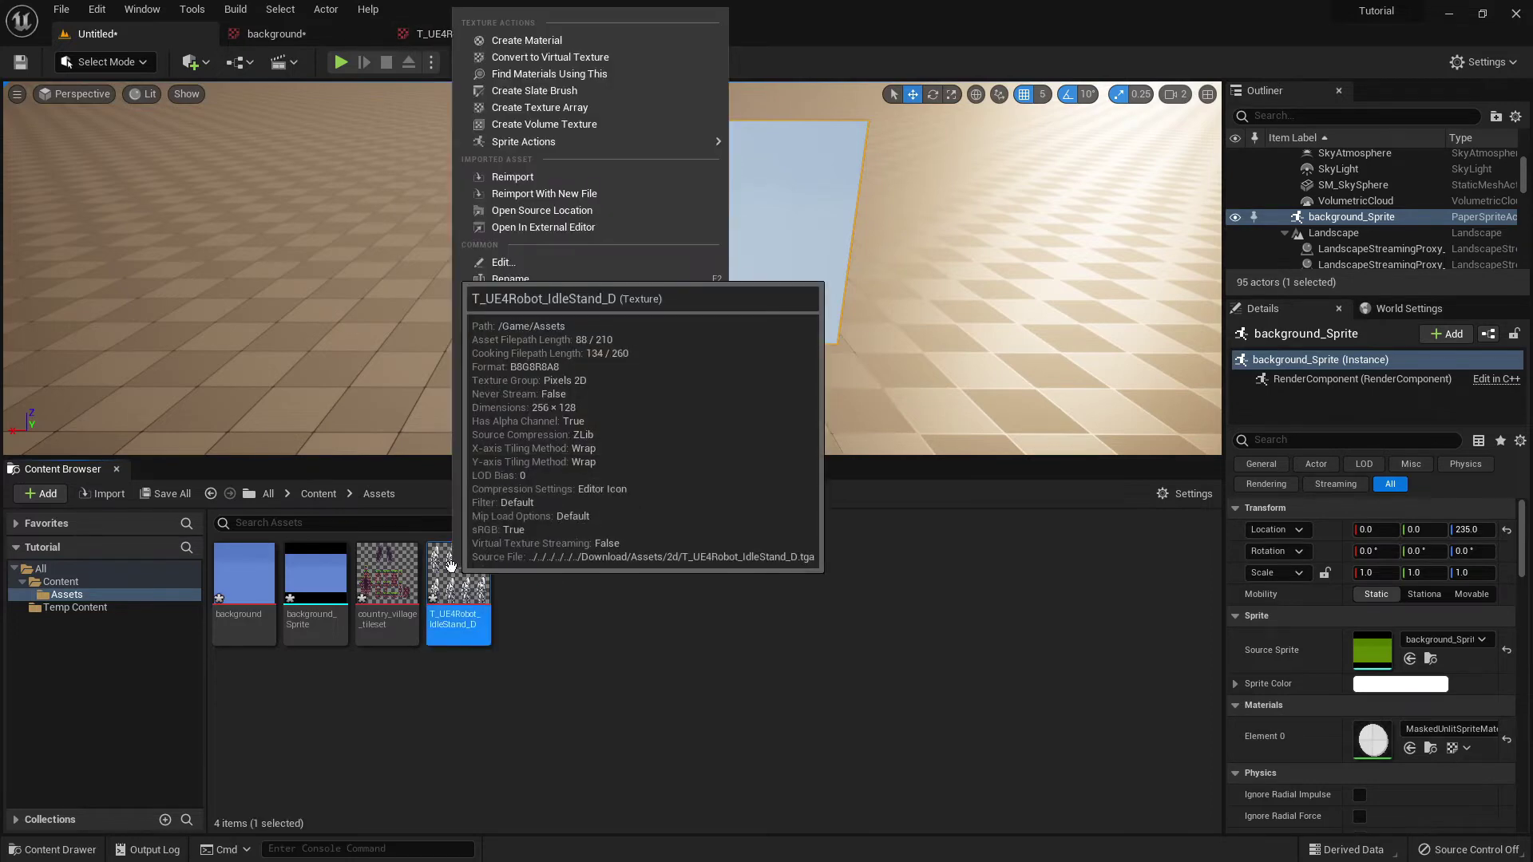
mouse_move(589, 144)
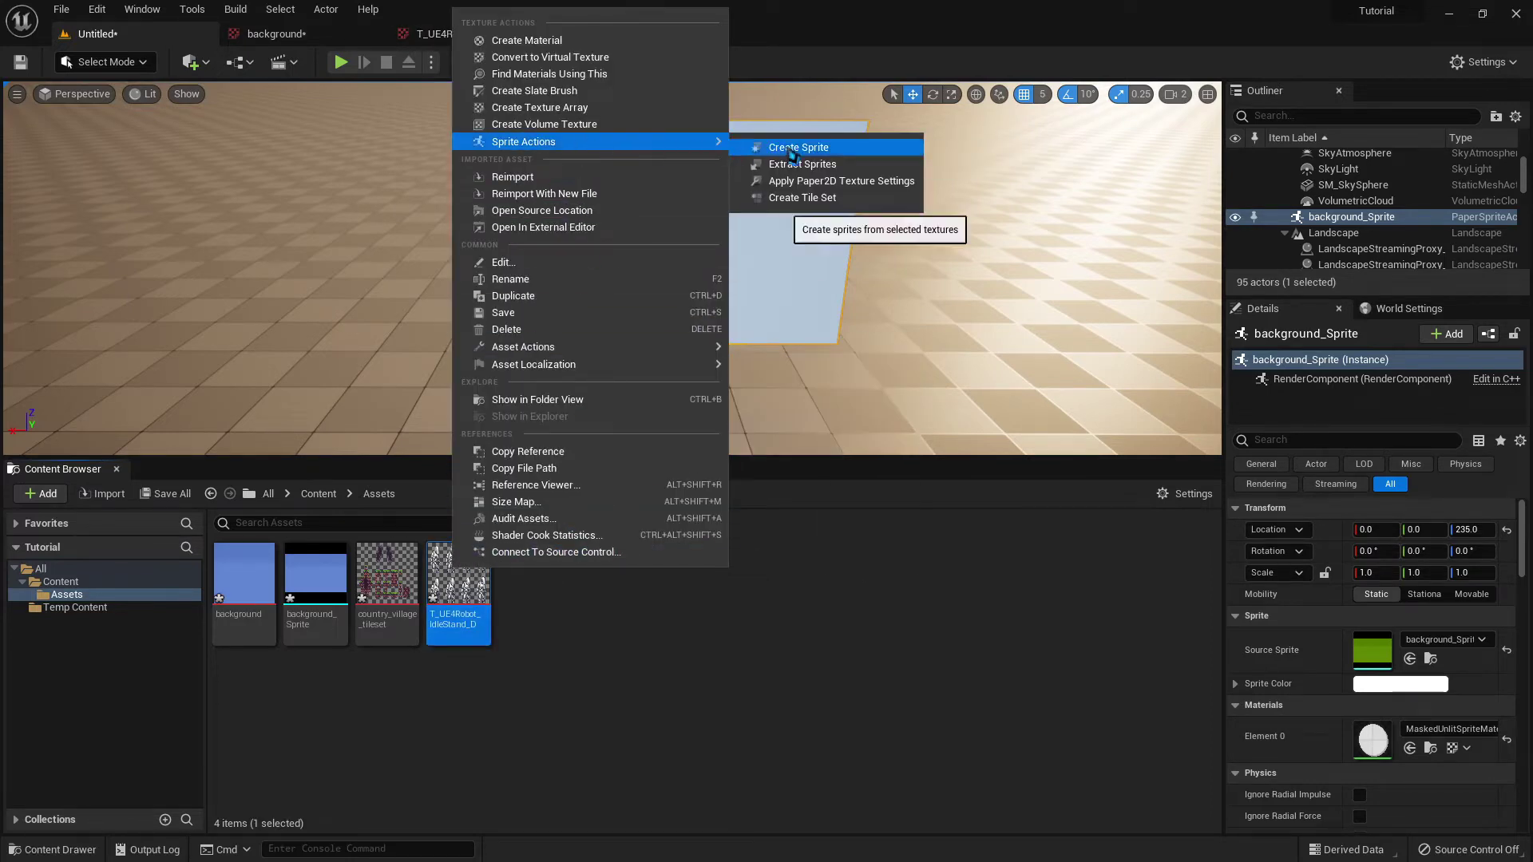
click(820, 165)
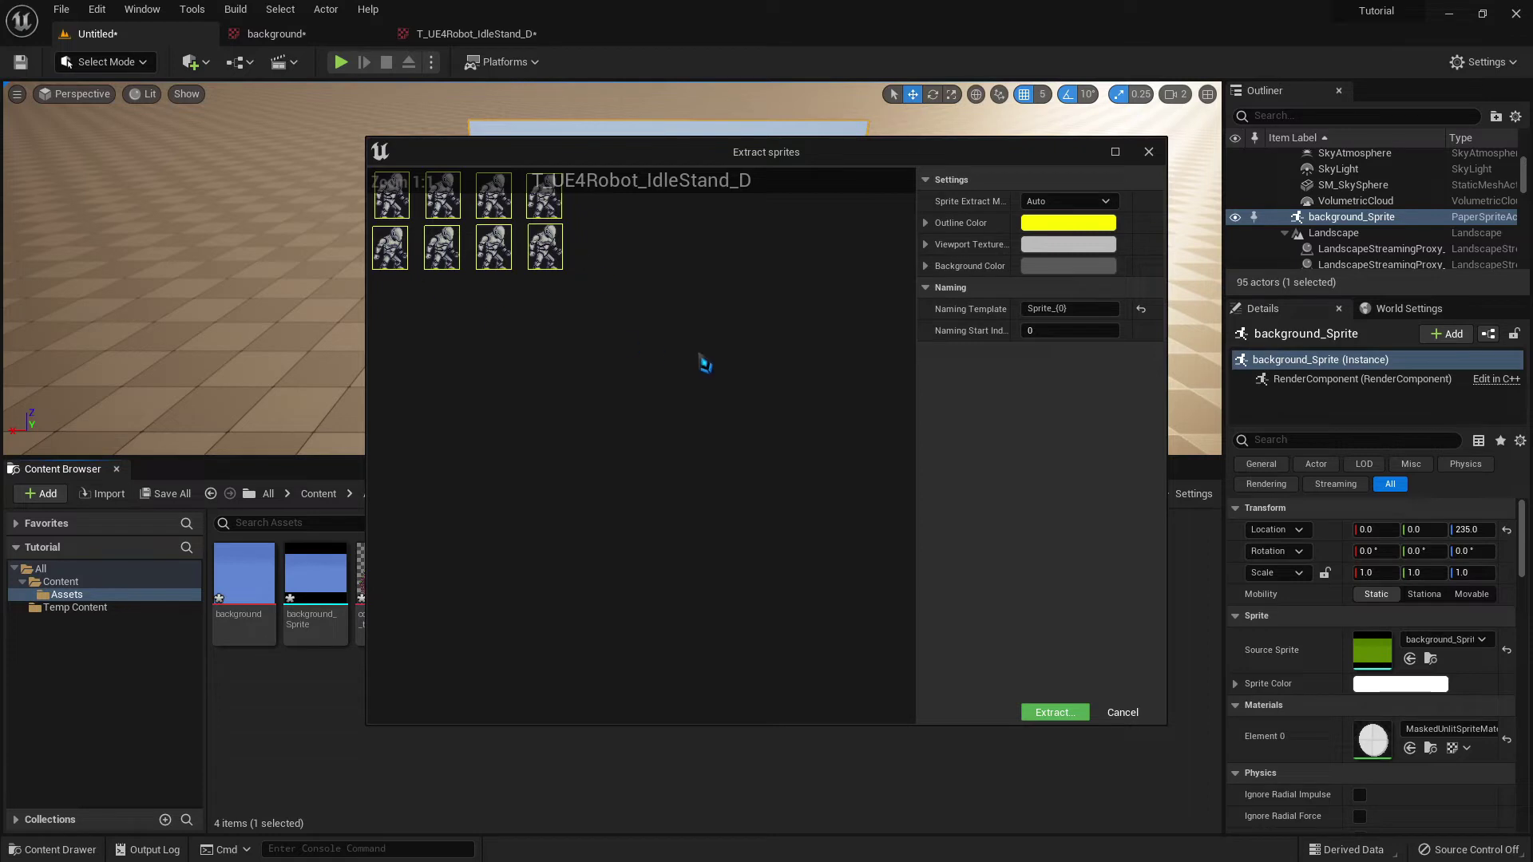
- Extract the robot sheet in Grid mode with Cell Width 64 and Cell Height 64
click(1110, 202)
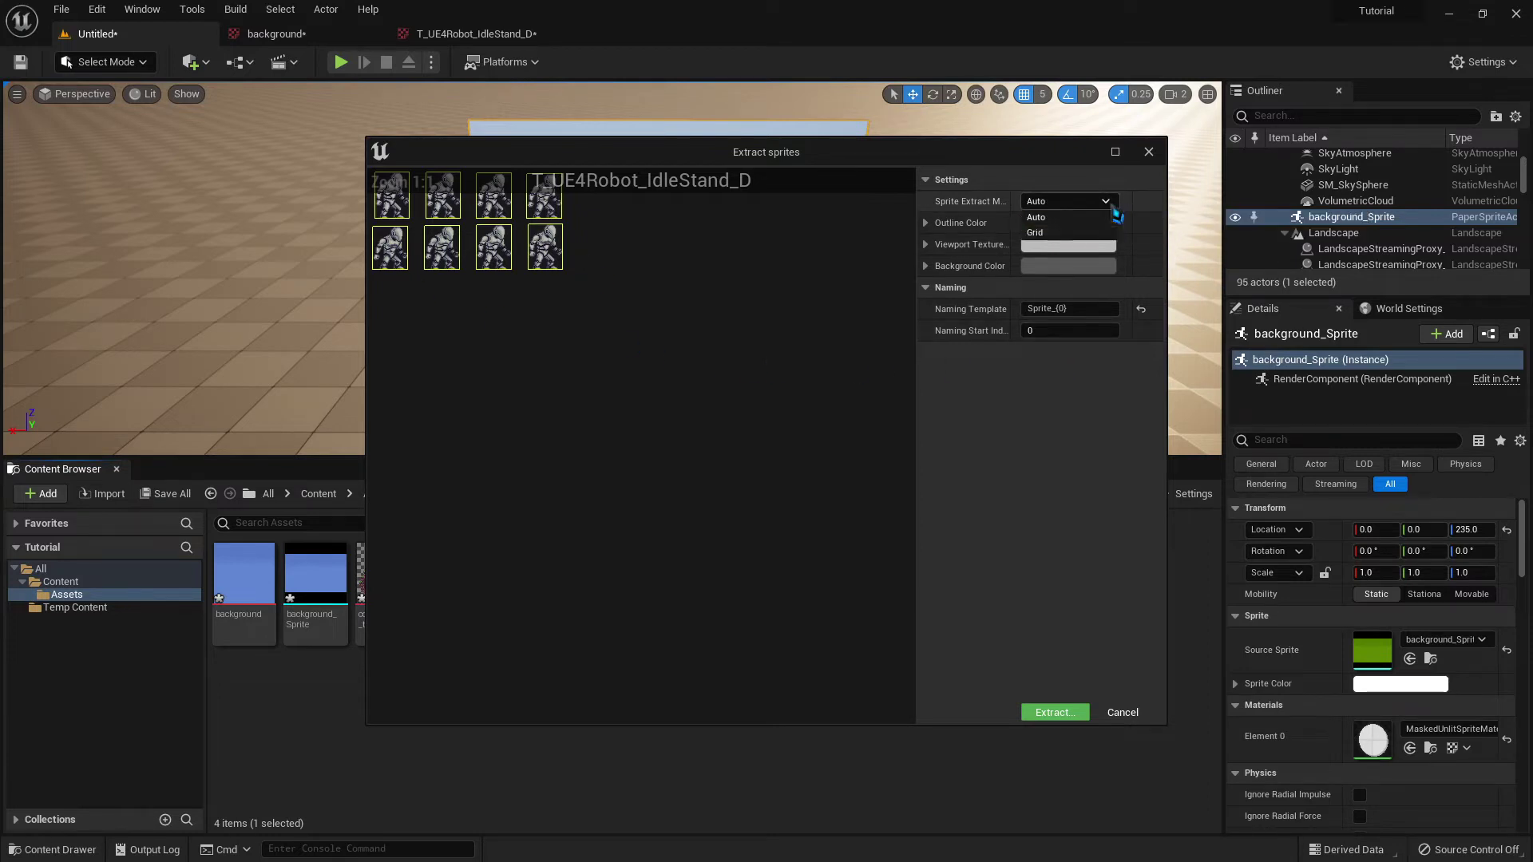
click(1037, 233)
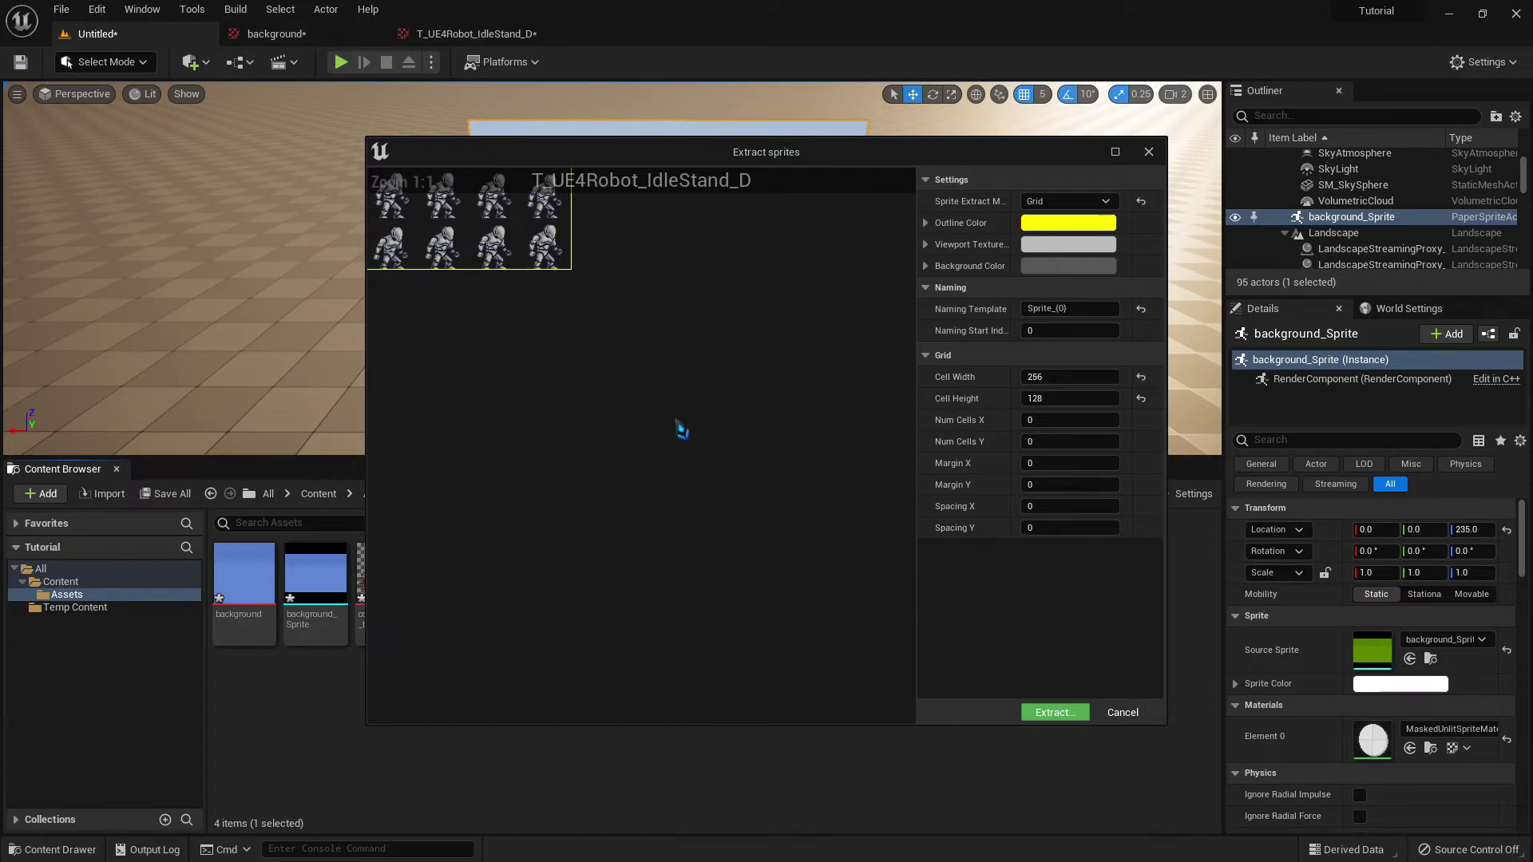
click(1069, 401)
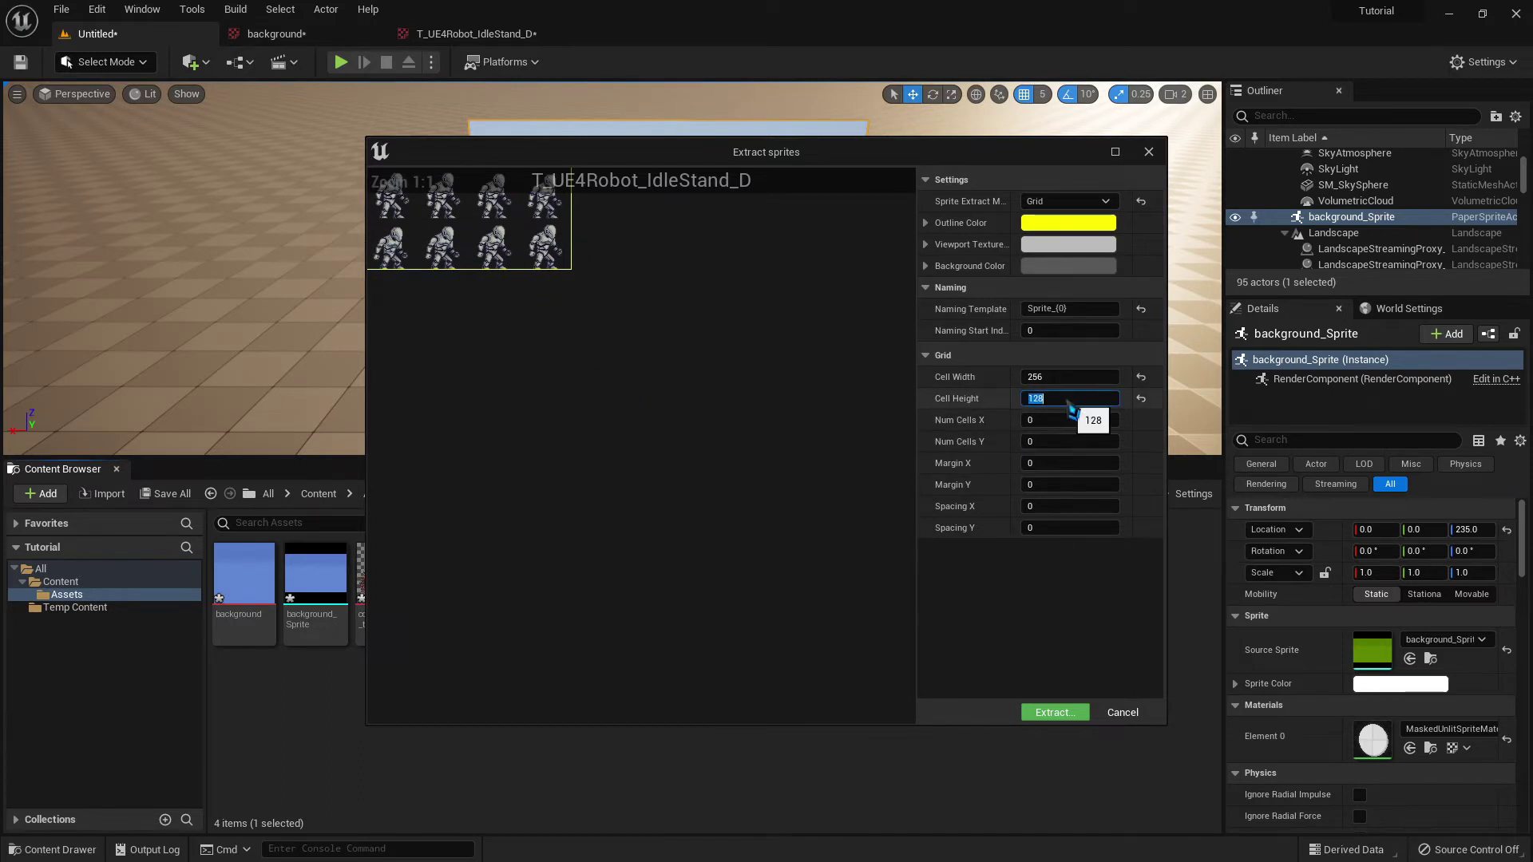
key(Tab)
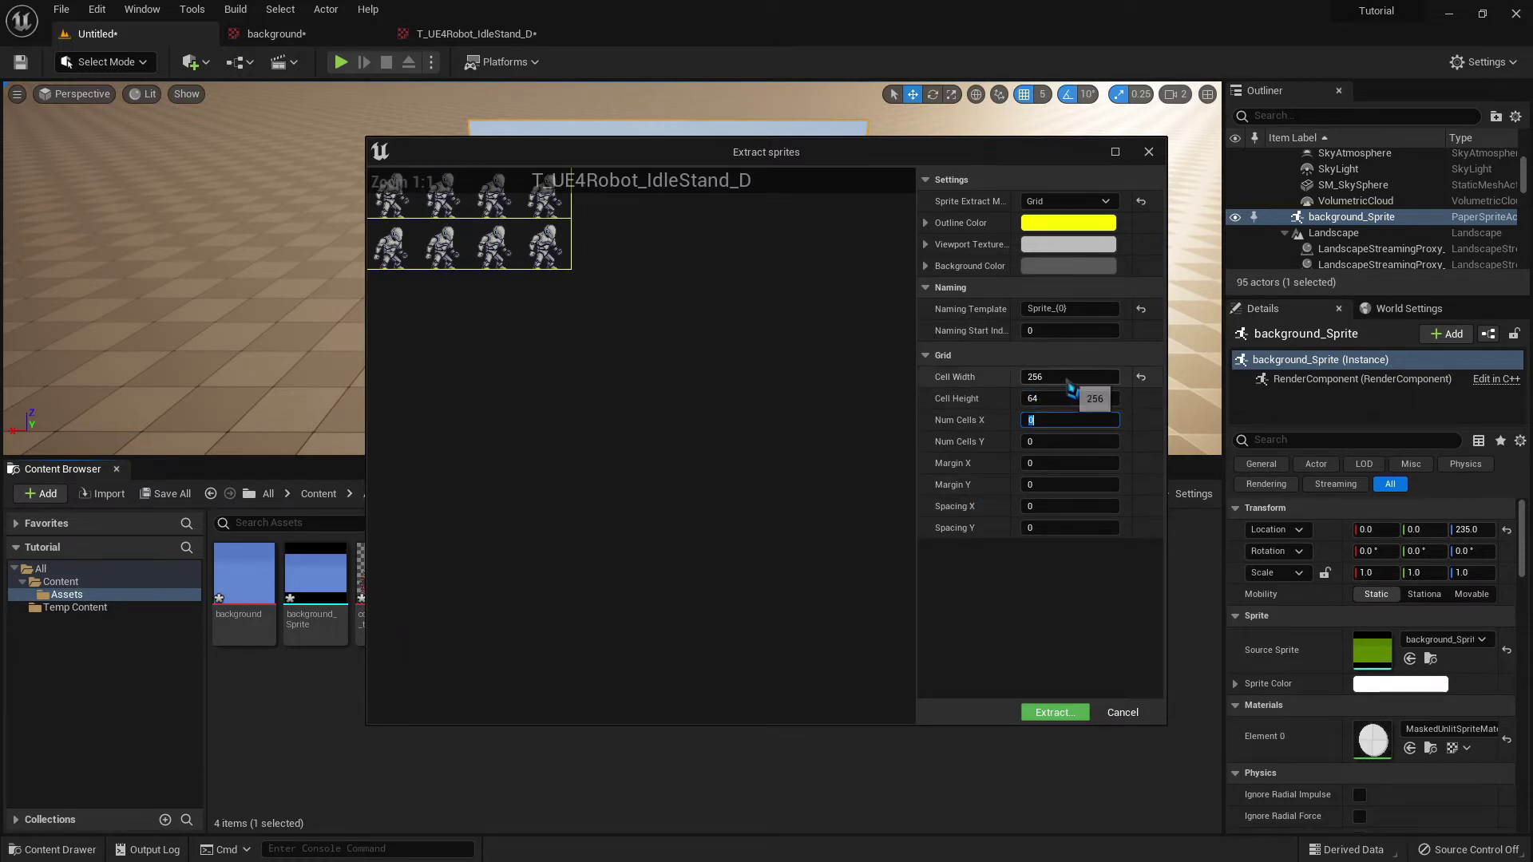
click(1070, 378)
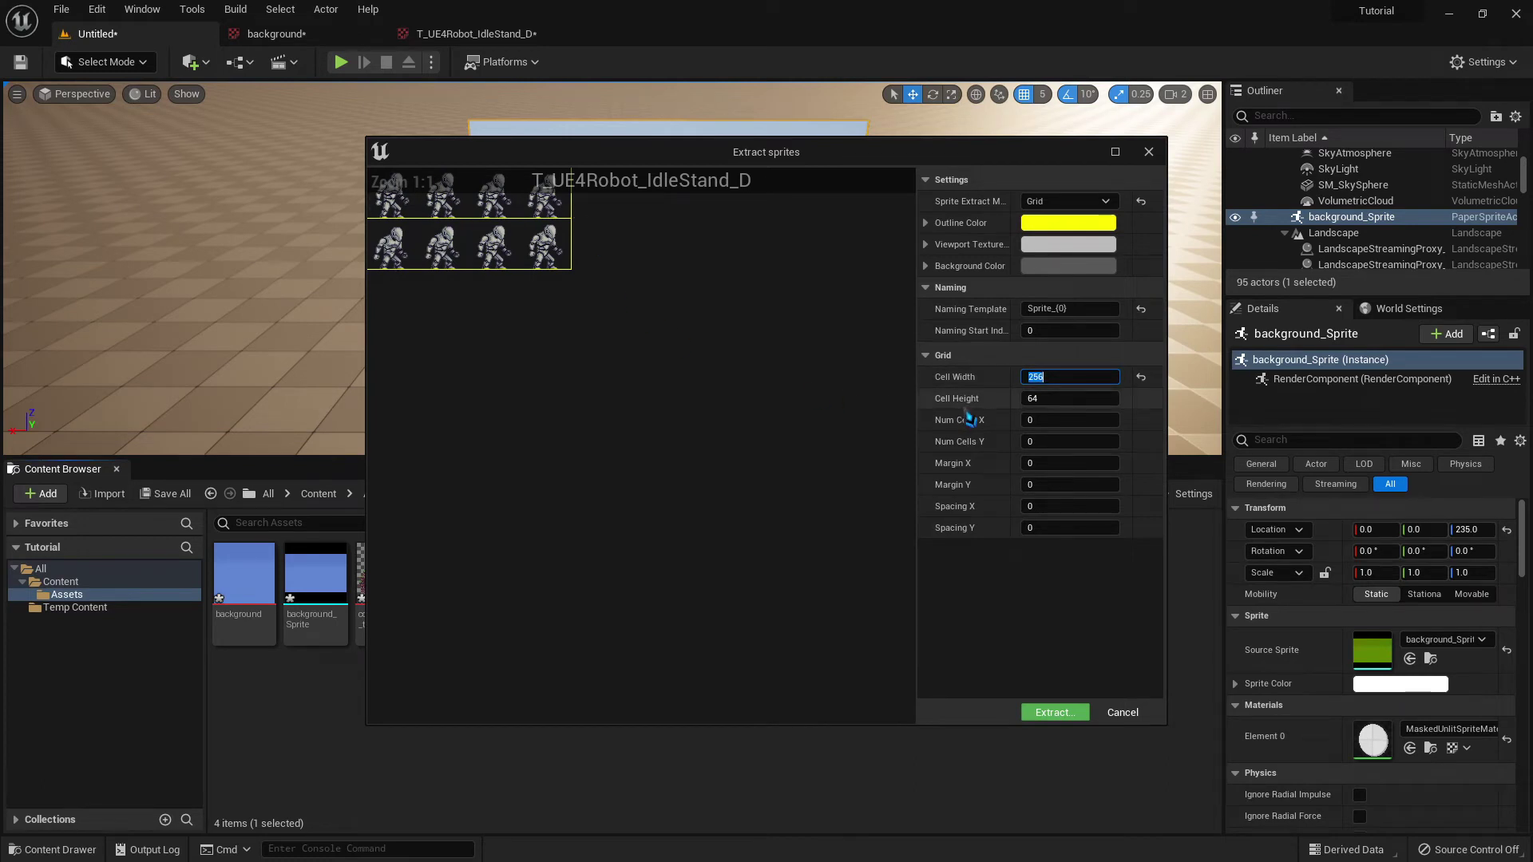
key(Tab)
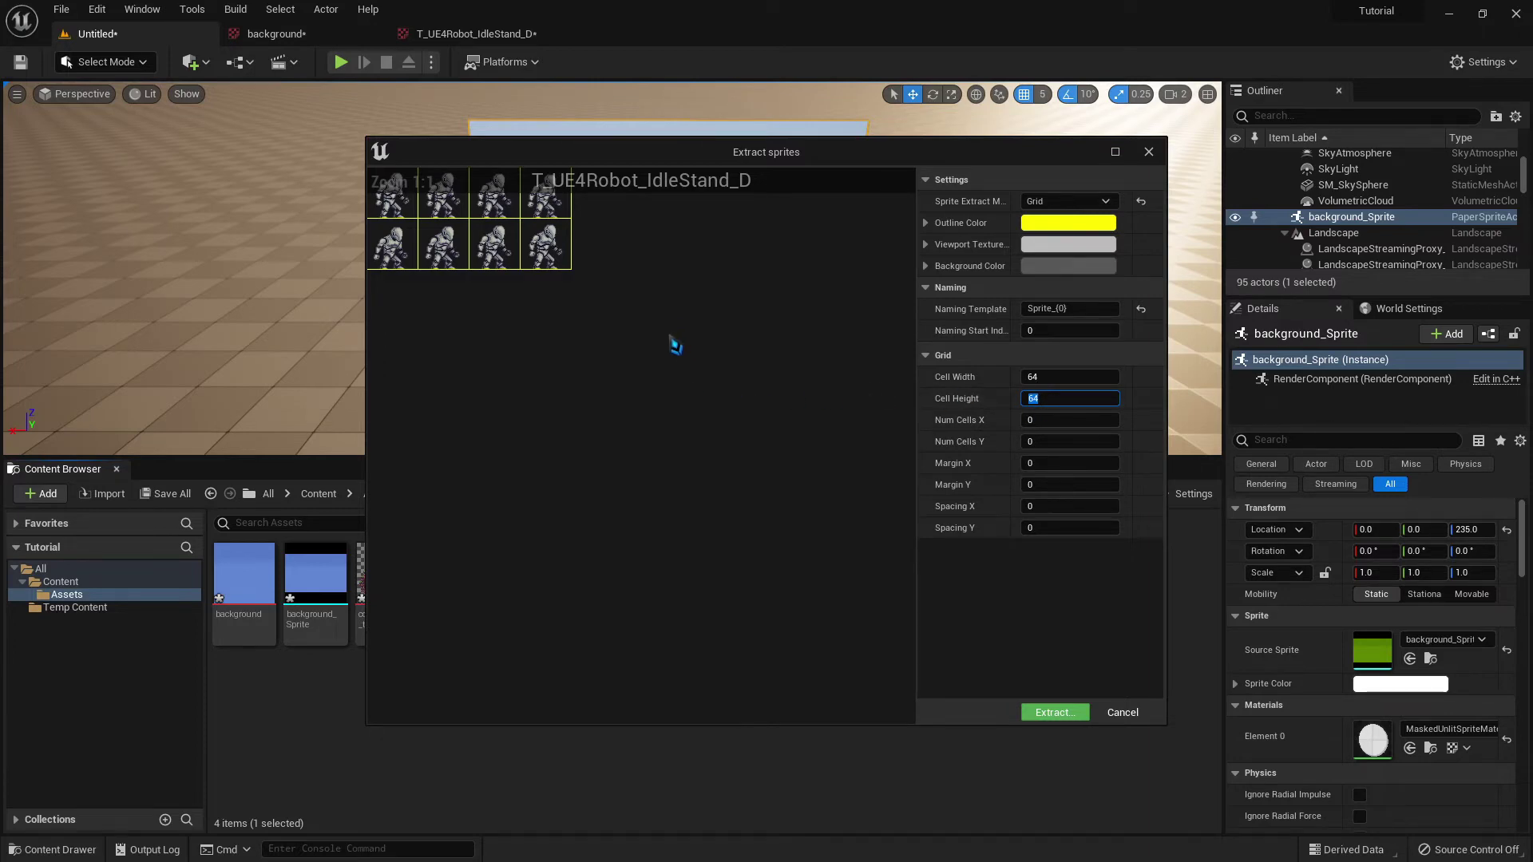
click(1052, 712)
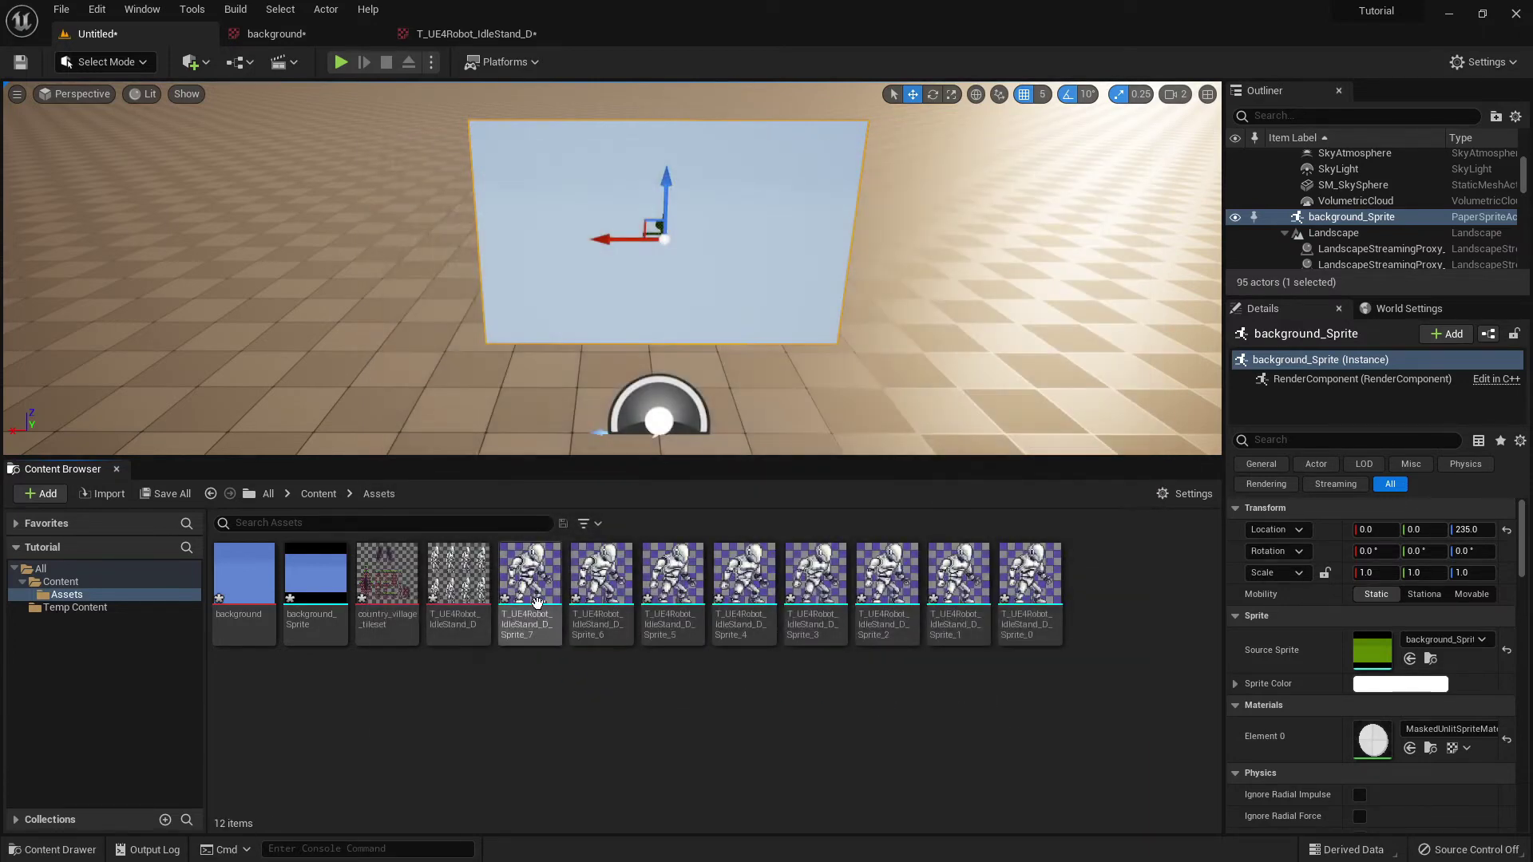
- Rebuild FB_Idle_Robot from the eight grid-cut sprites, preview it, and close its editor
click(529, 587)
click(1029, 593)
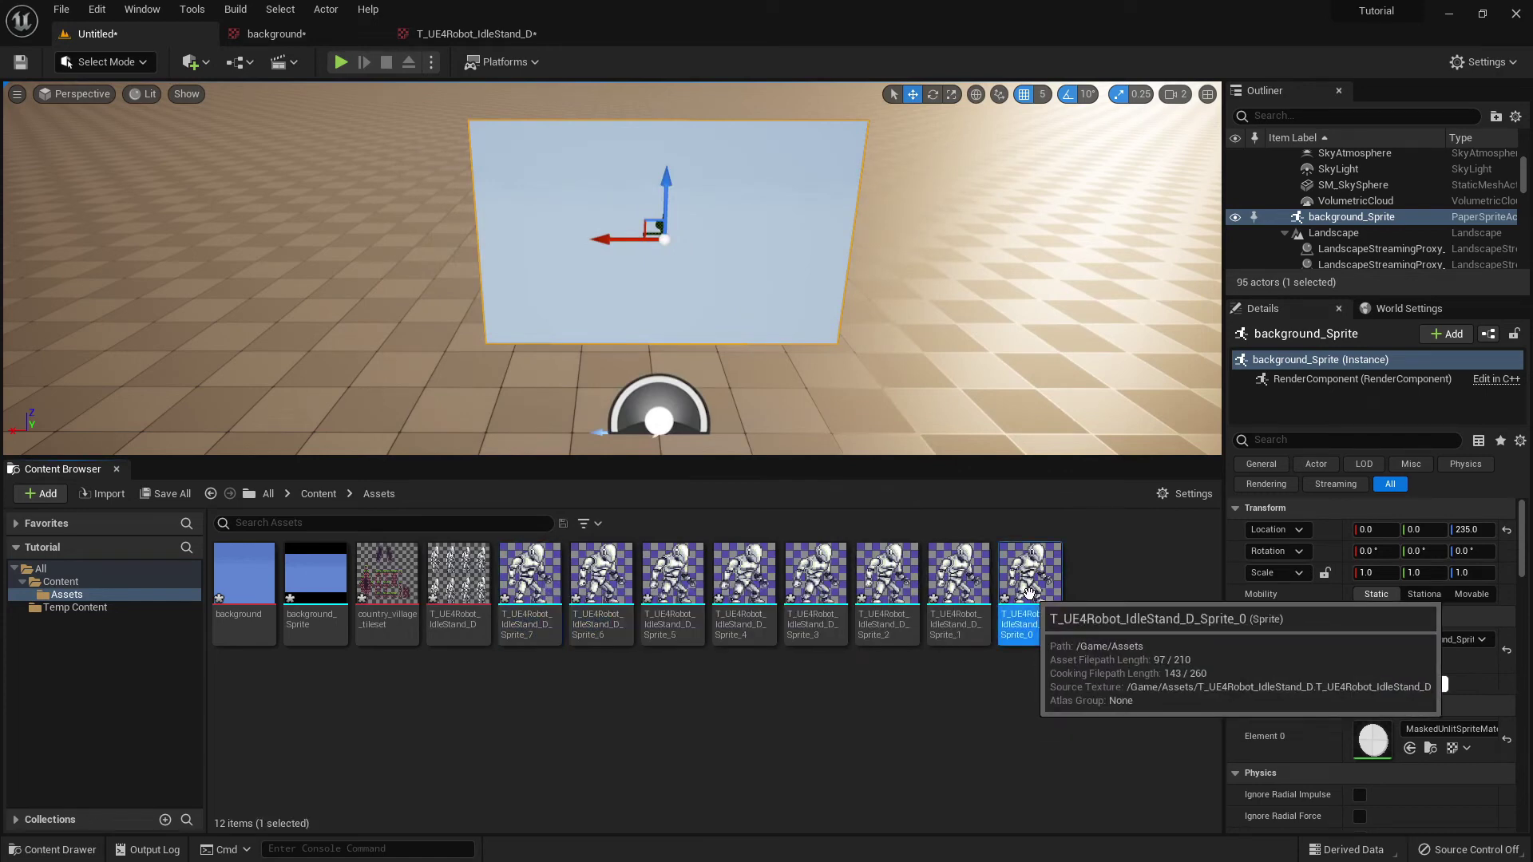
click(528, 587)
shift+click(1030, 581)
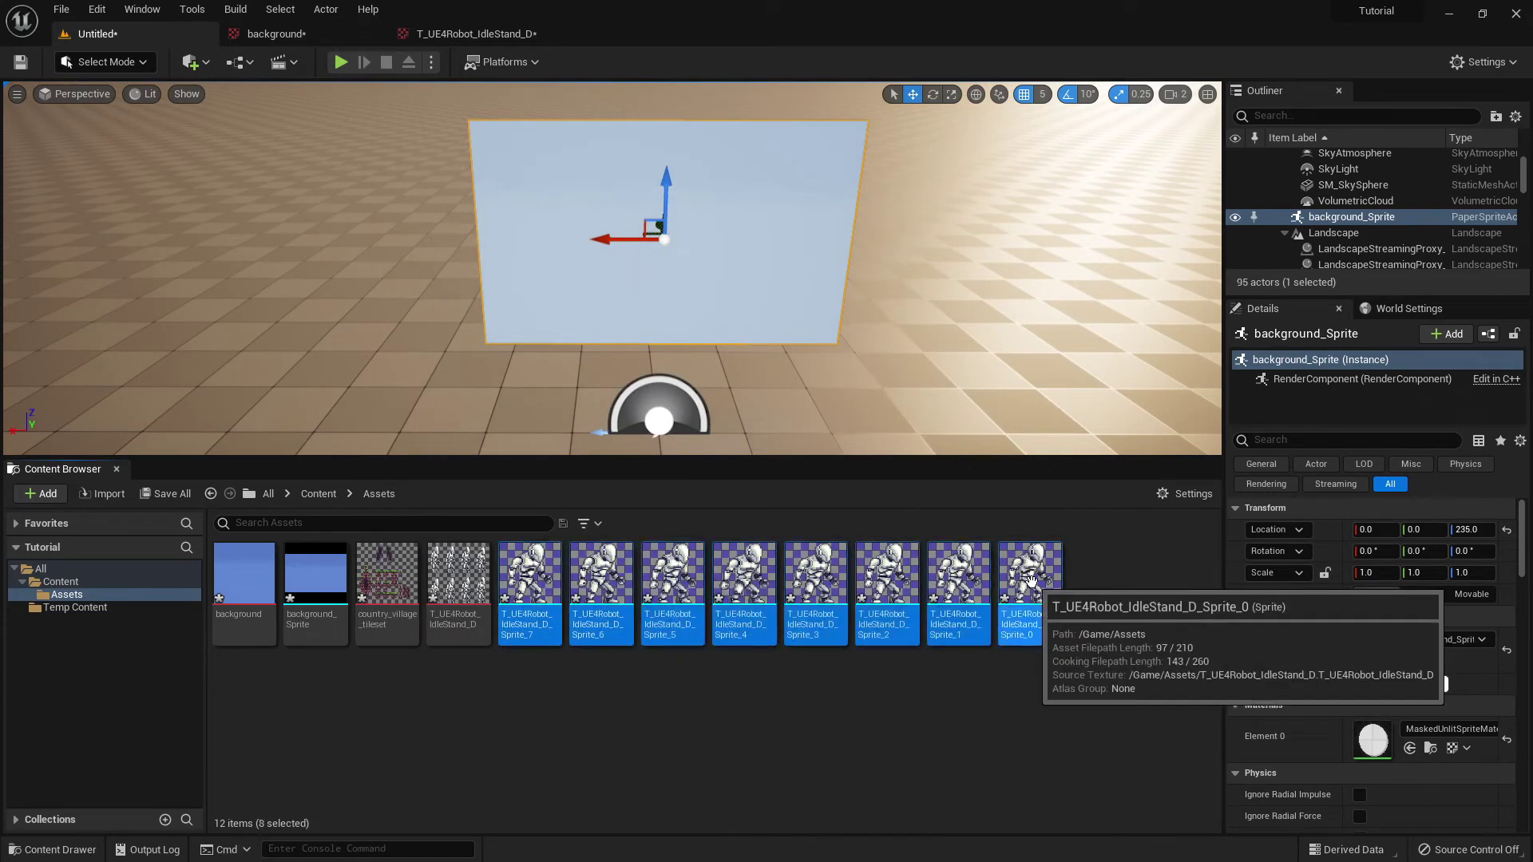
right_click(1030, 580)
click(1117, 226)
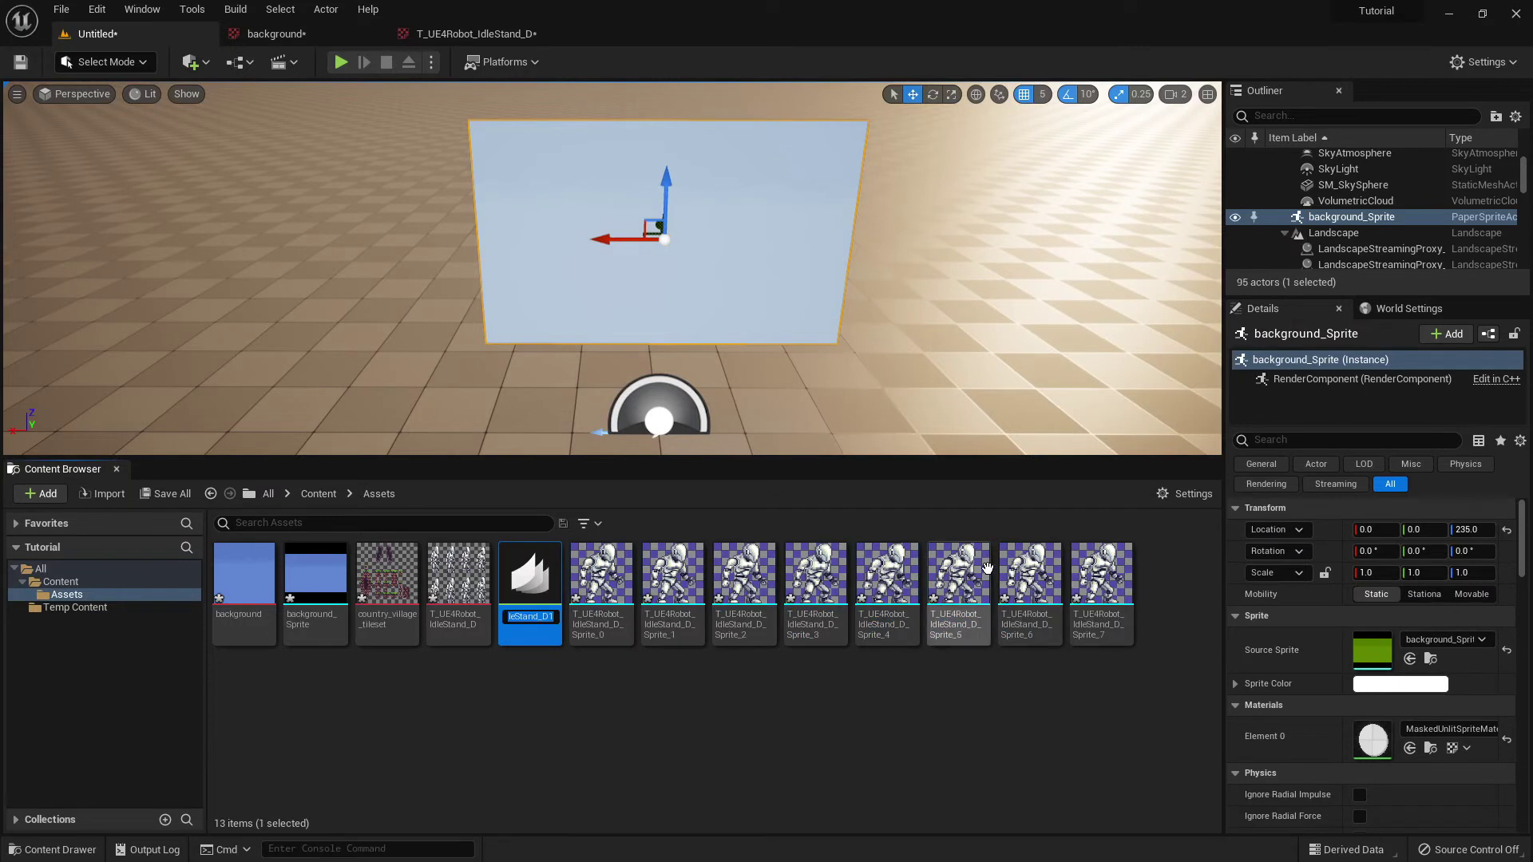
text(FB)
key(Return)
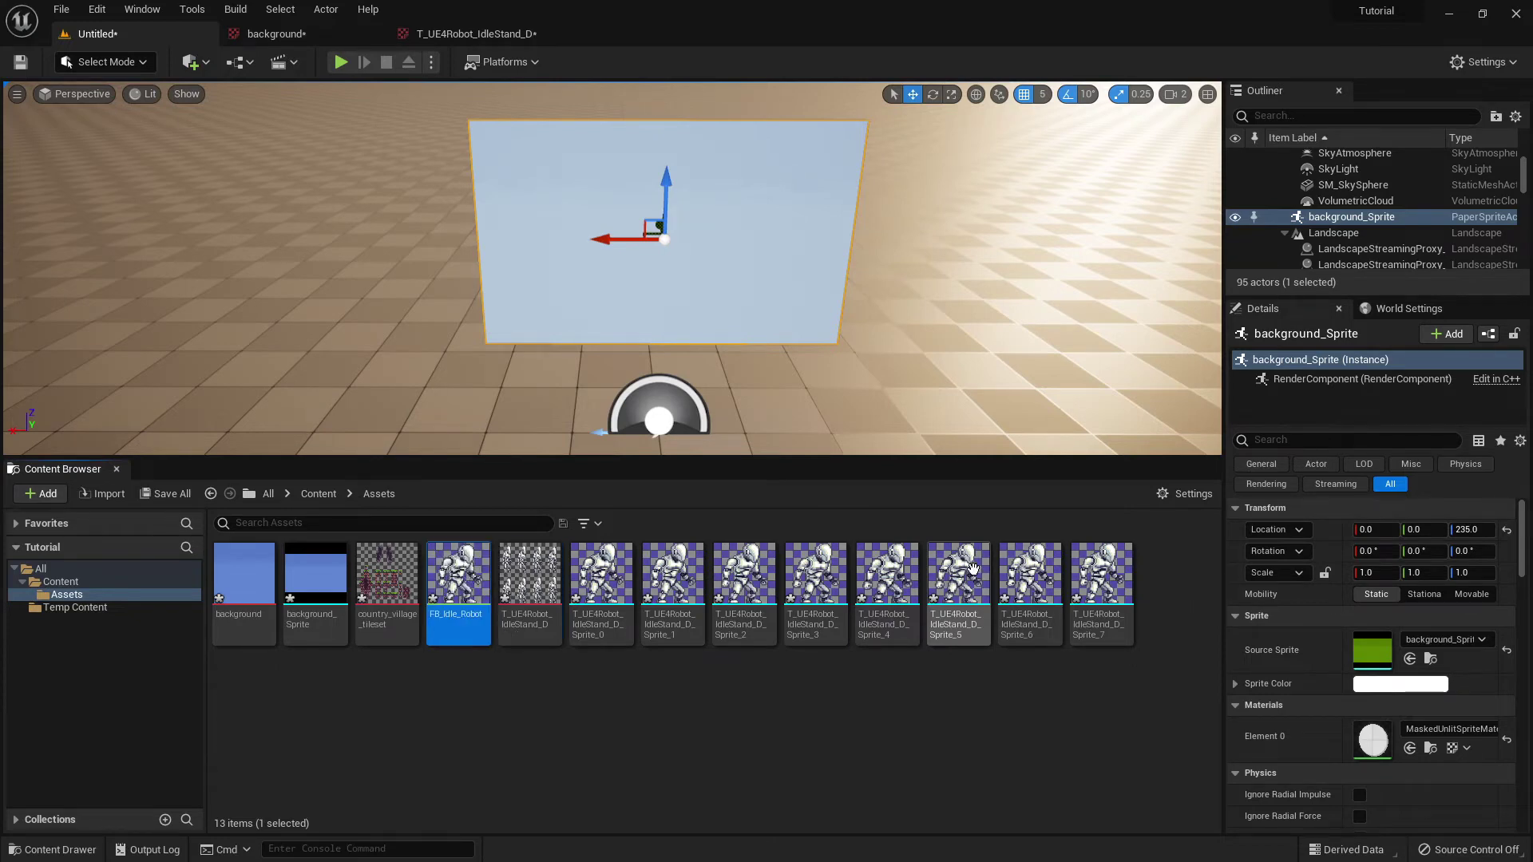
double_click(445, 585)
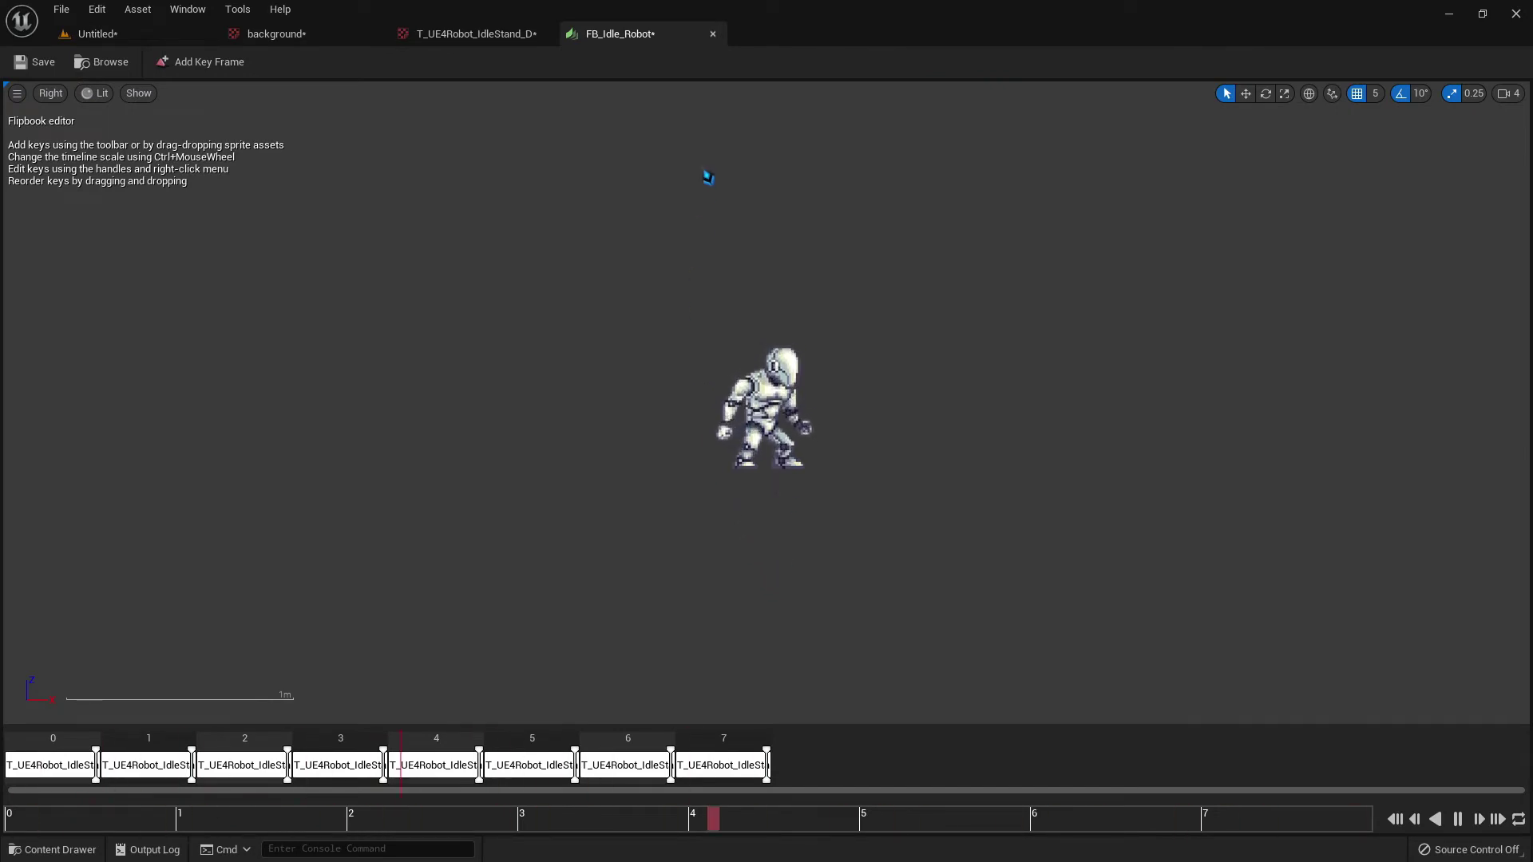
click(714, 34)
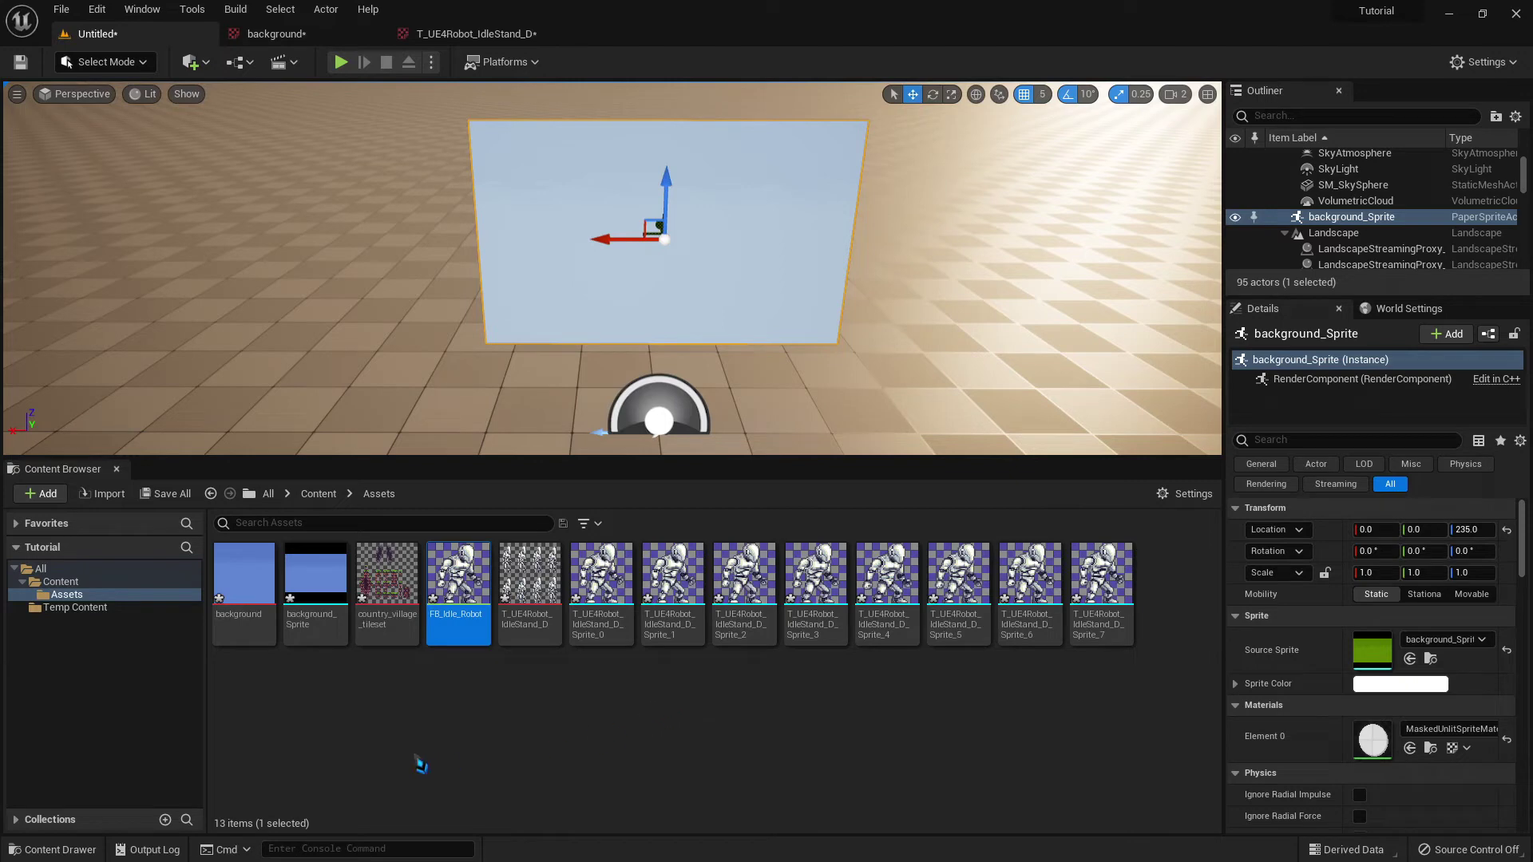
- Create country_village_tileset_TileSet from the country_village_tileset texture and open it for editing
click(382, 571)
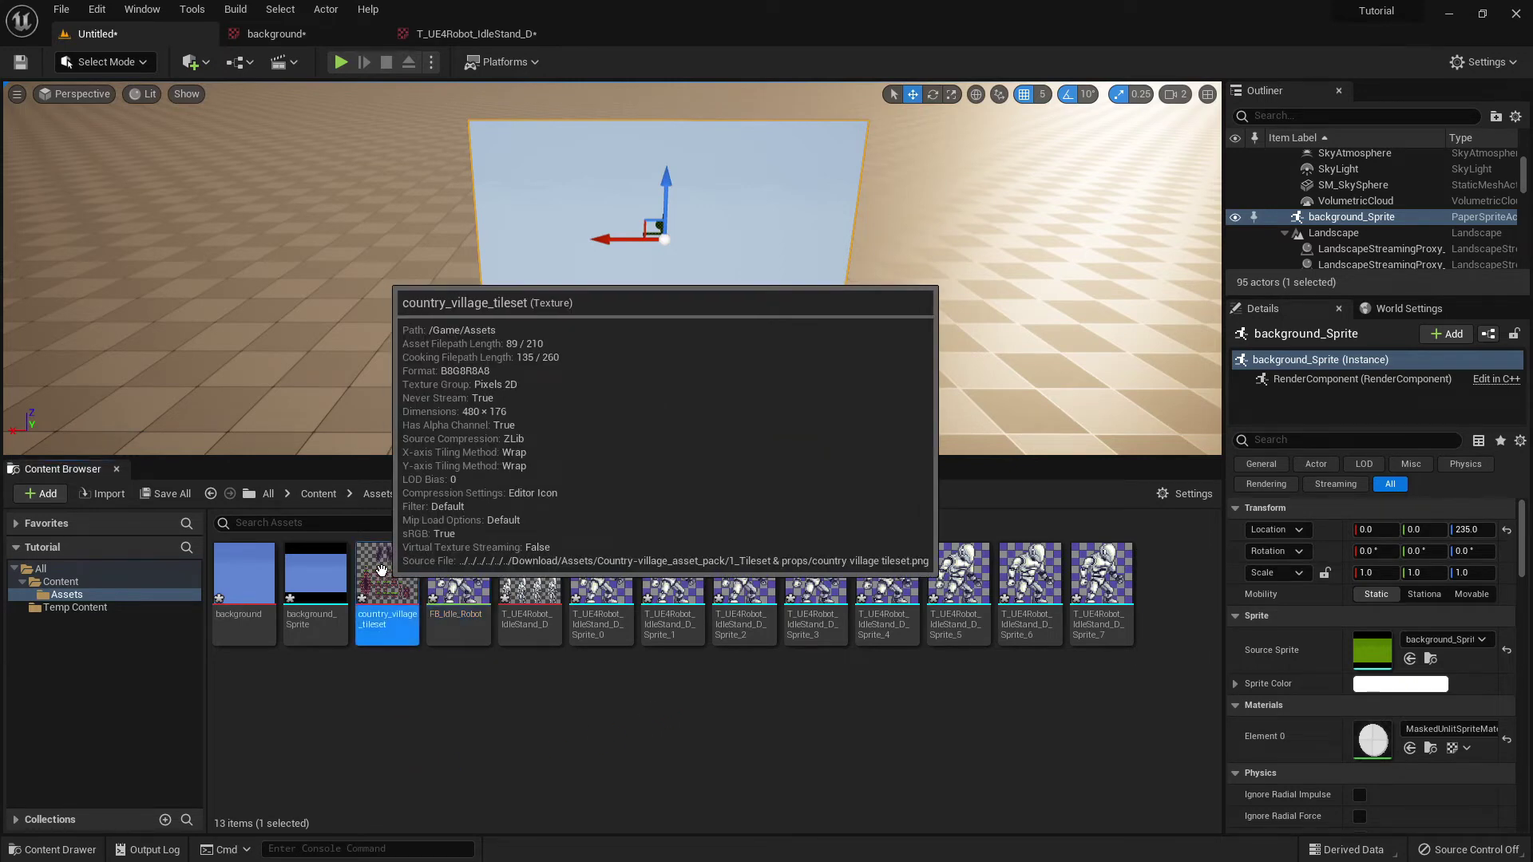
right_click(382, 571)
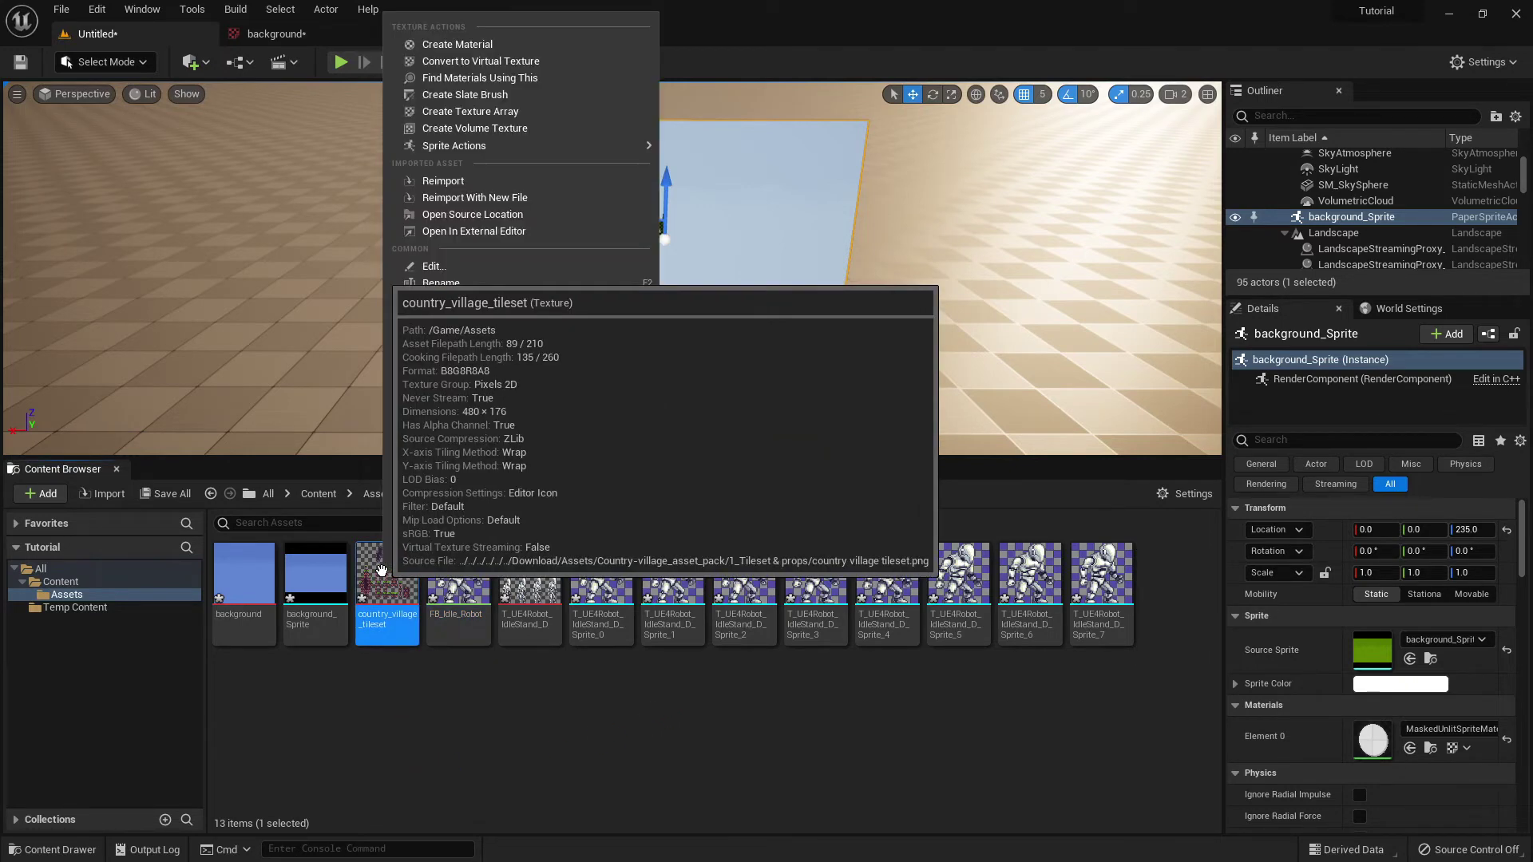
mouse_move(639, 146)
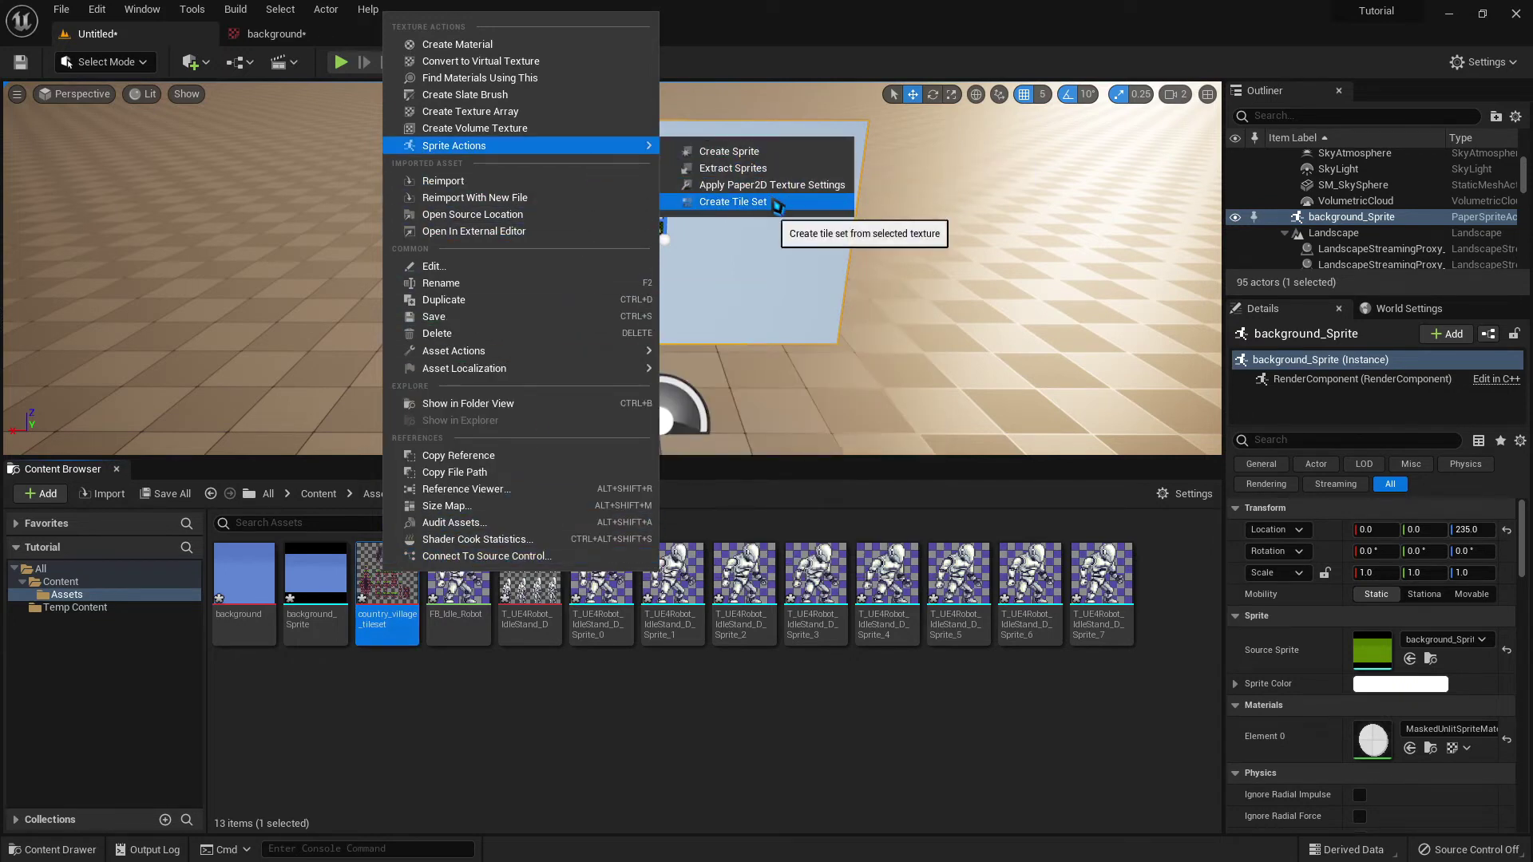
click(774, 202)
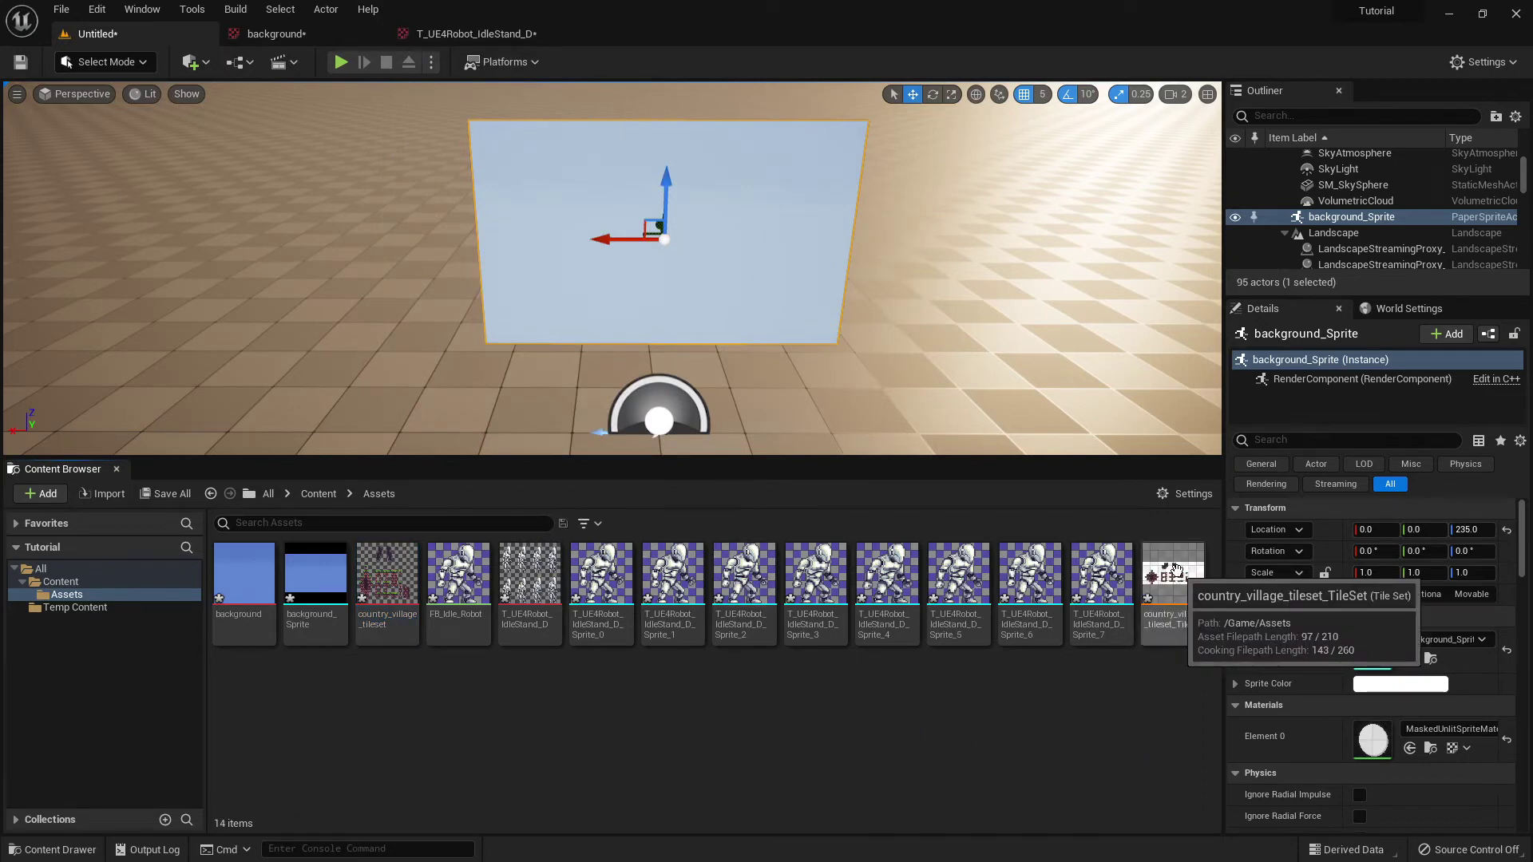
double_click(1176, 568)
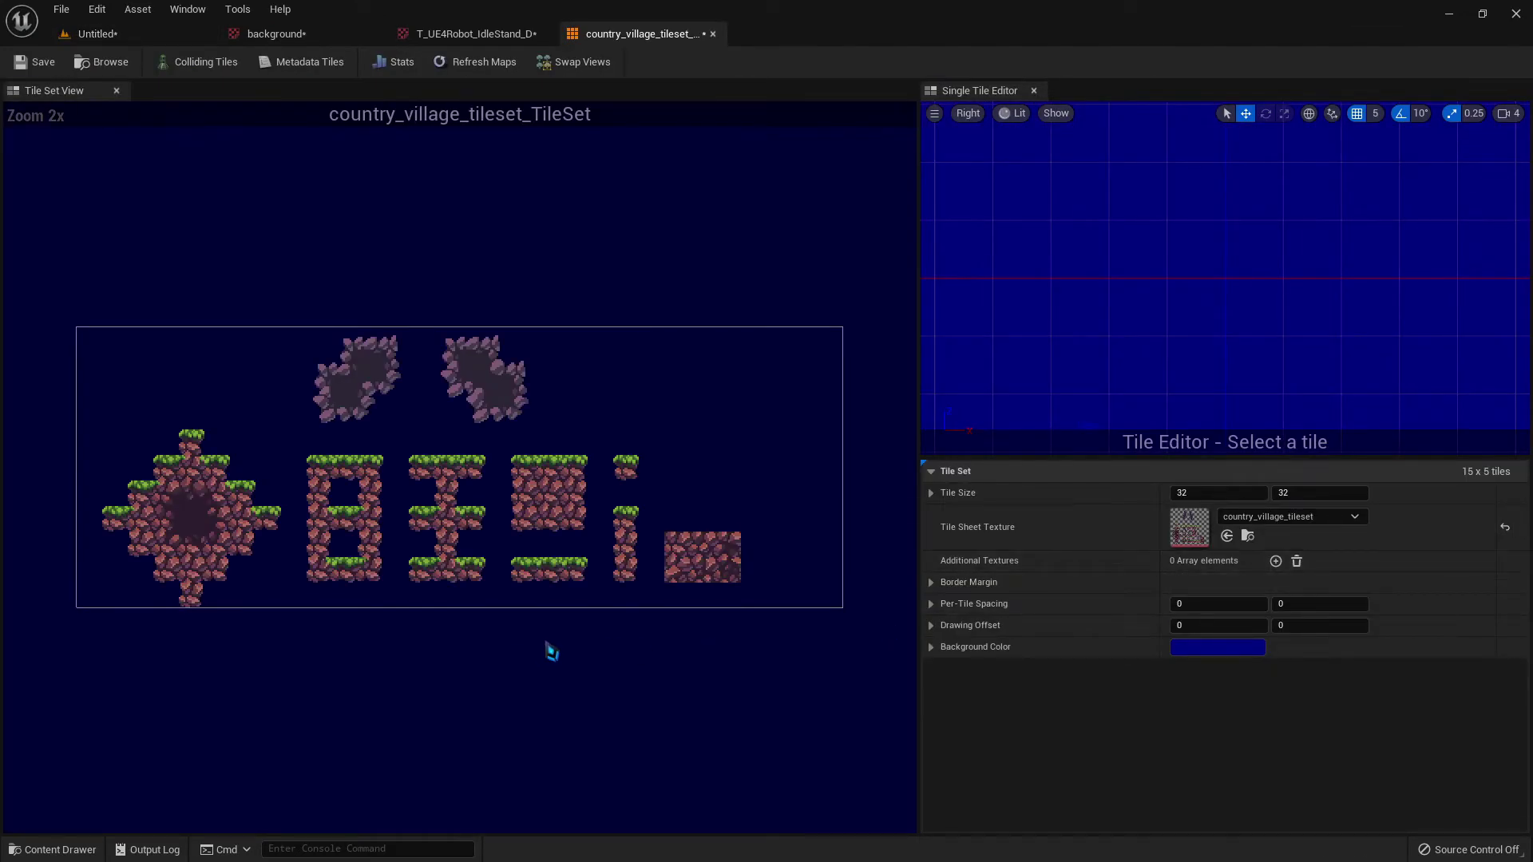
- Change Tile Size X and Y from 32 to 16, reslicing the sheet into 30 x 11 tiles
click(169, 436)
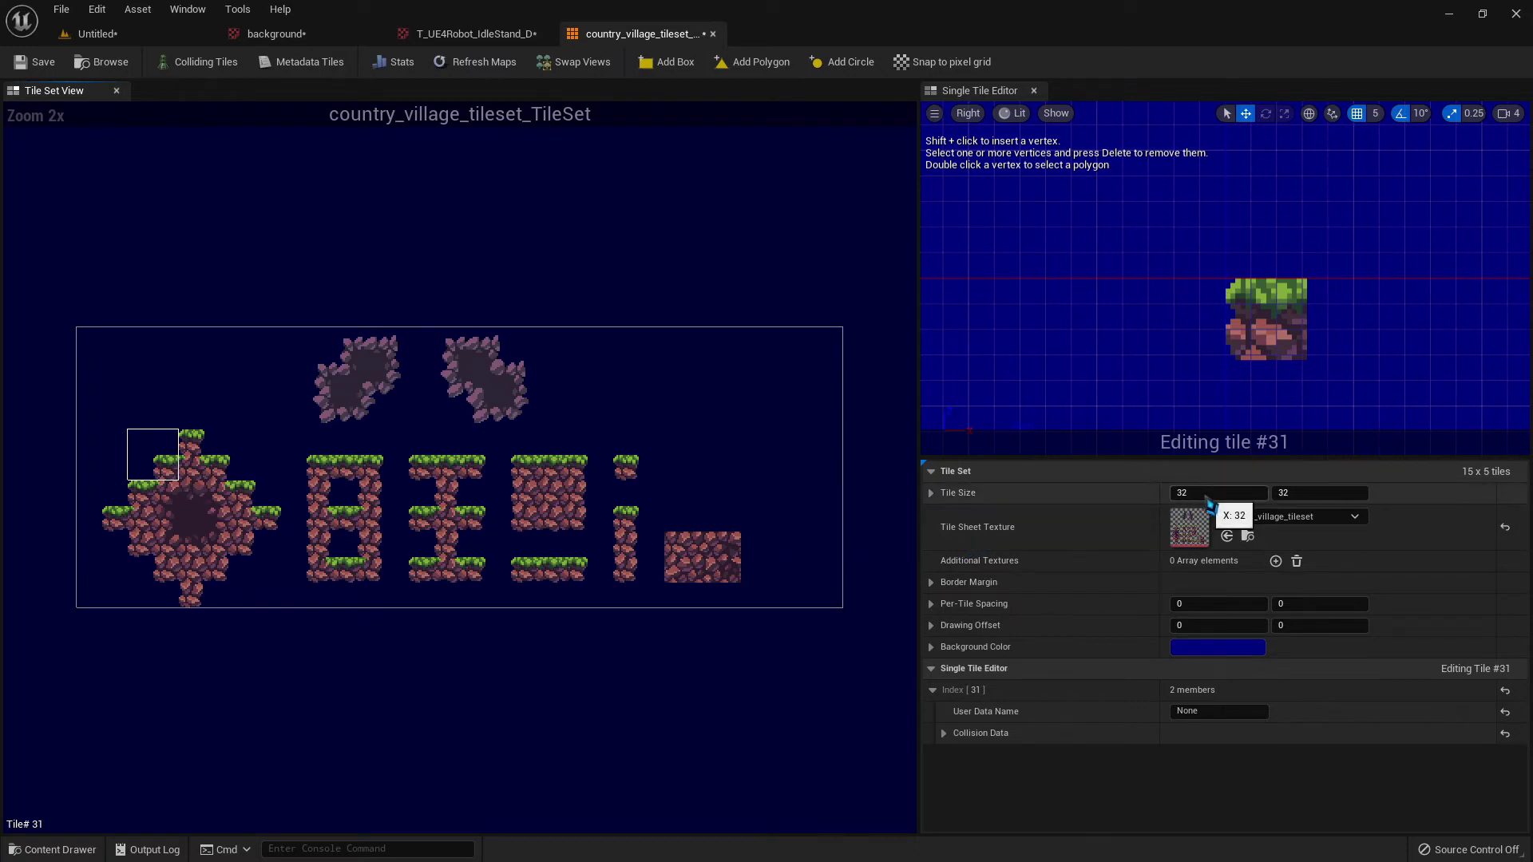
click(1209, 500)
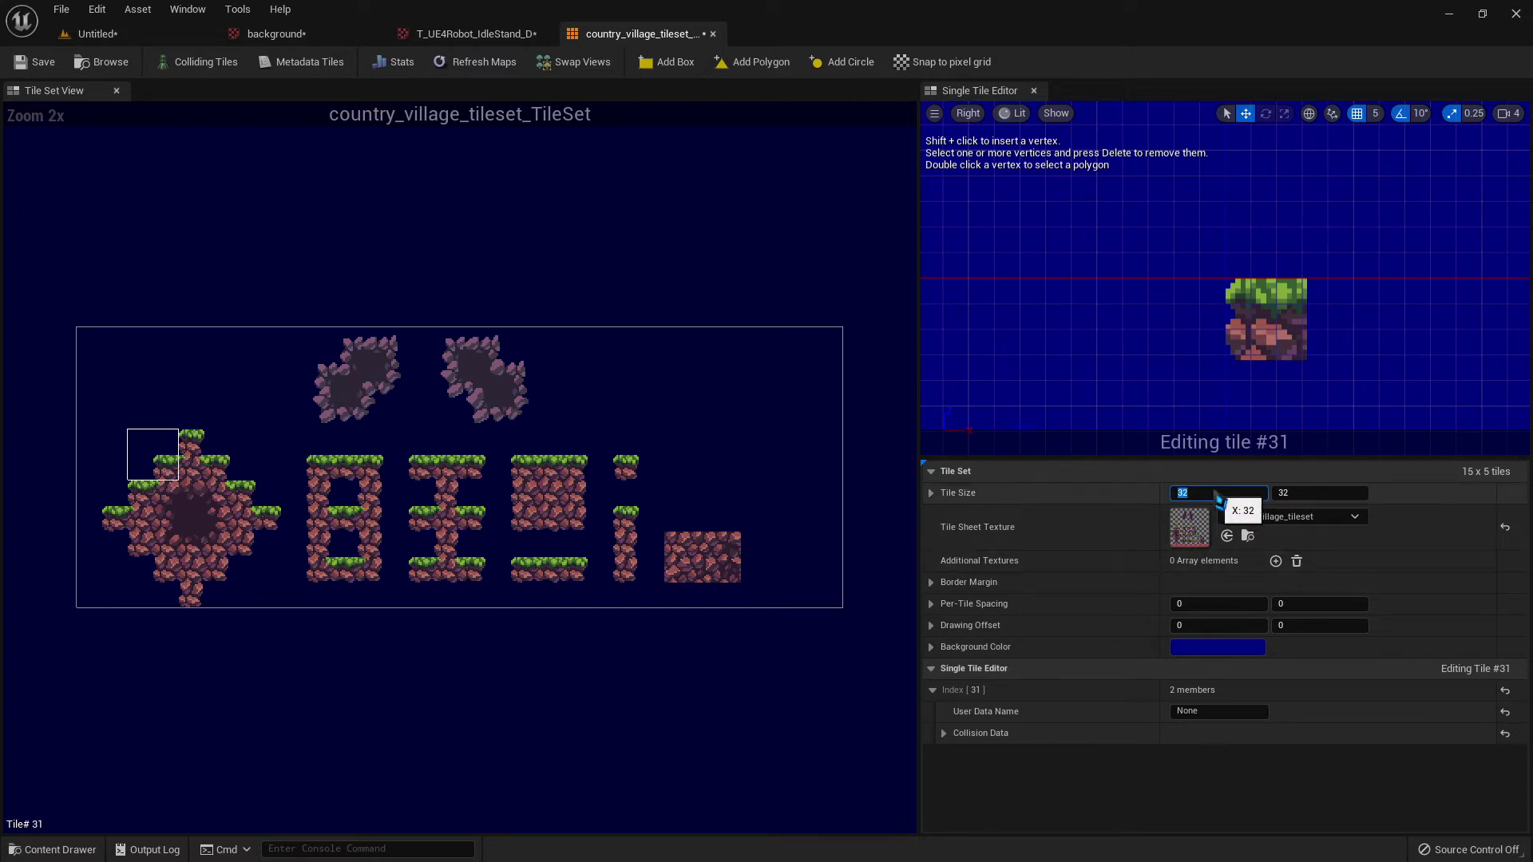
text(16)
key(Return)
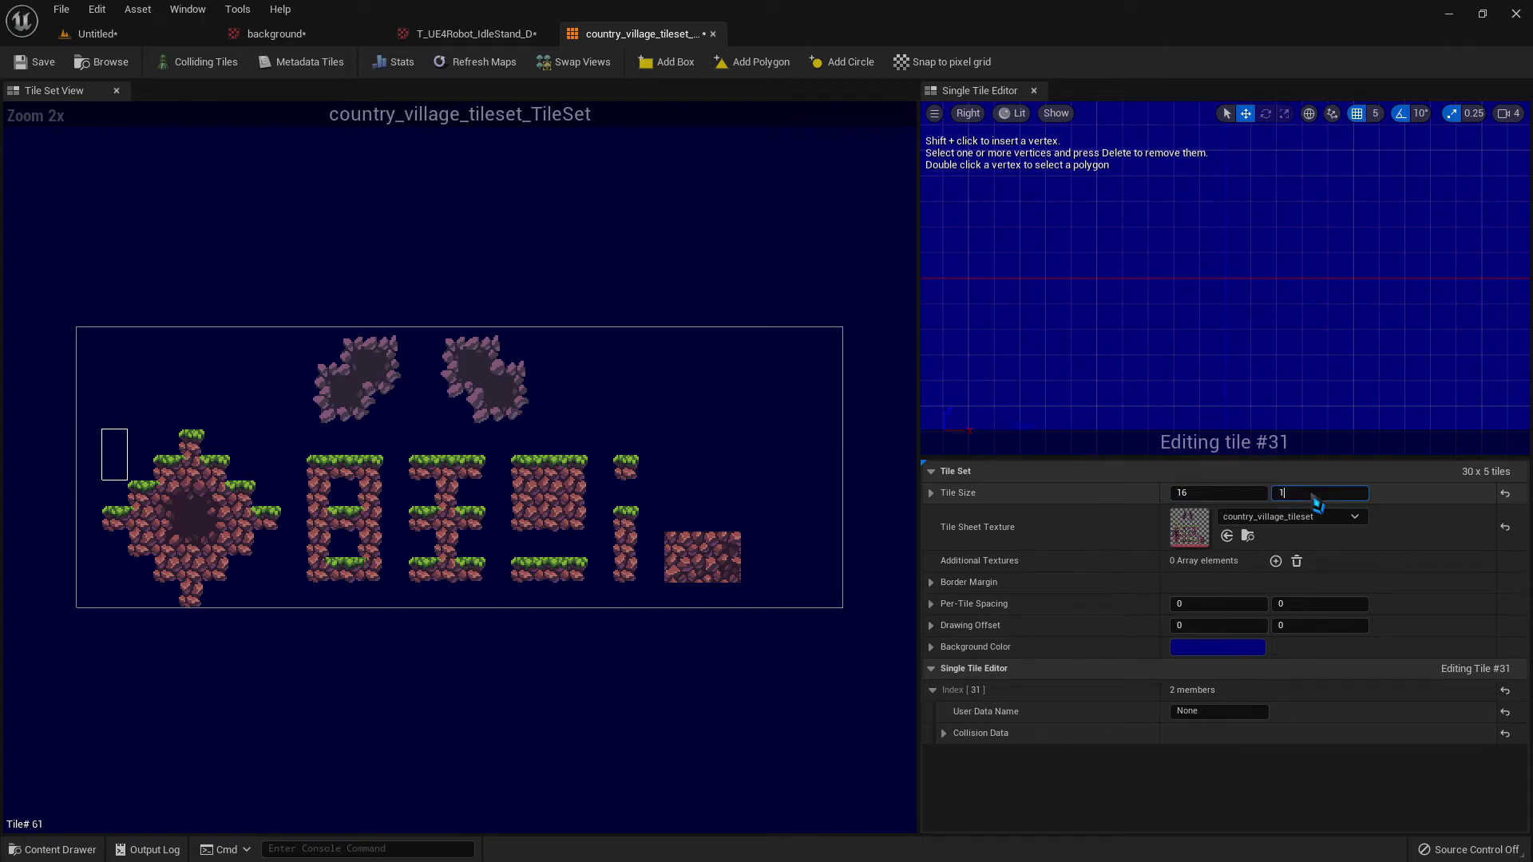
click(214, 463)
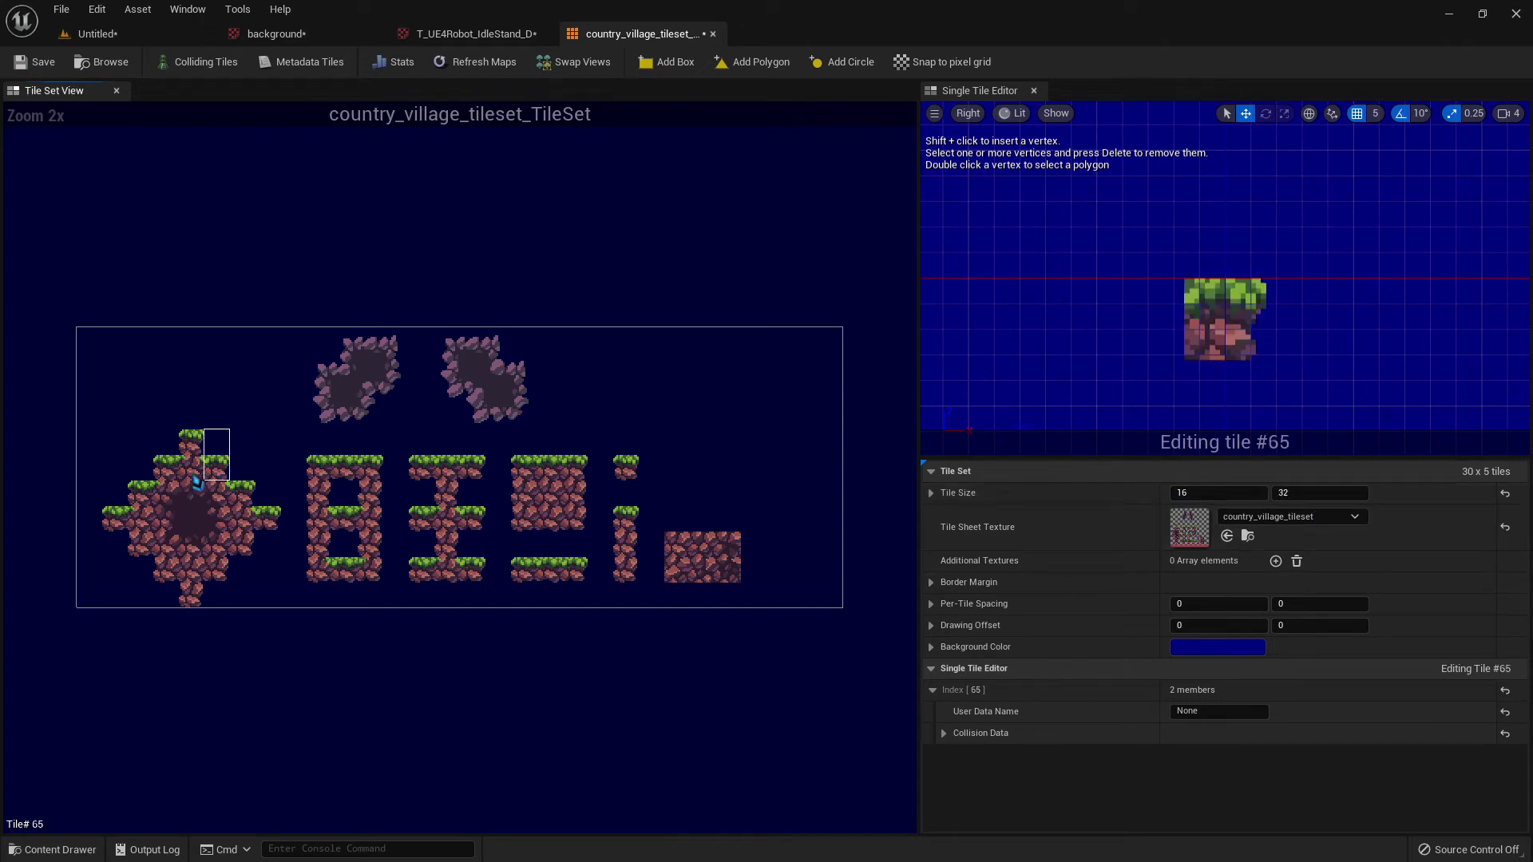
click(1331, 495)
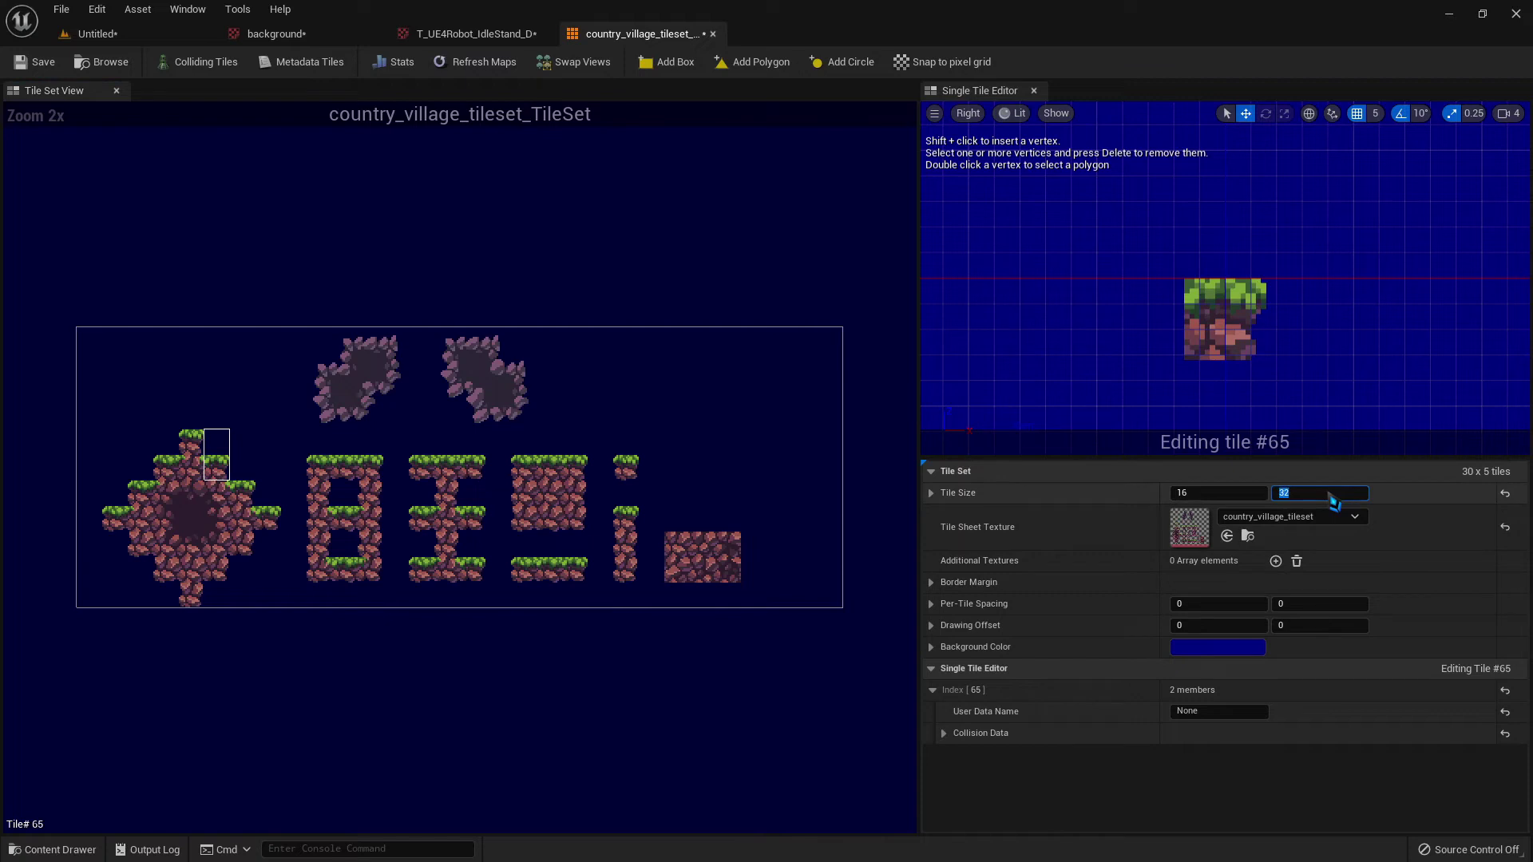
text(16)
key(Return)
- Browse the resliced tiles and select a grass tile on the ledge
click(168, 443)
click(199, 449)
click(196, 476)
click(172, 477)
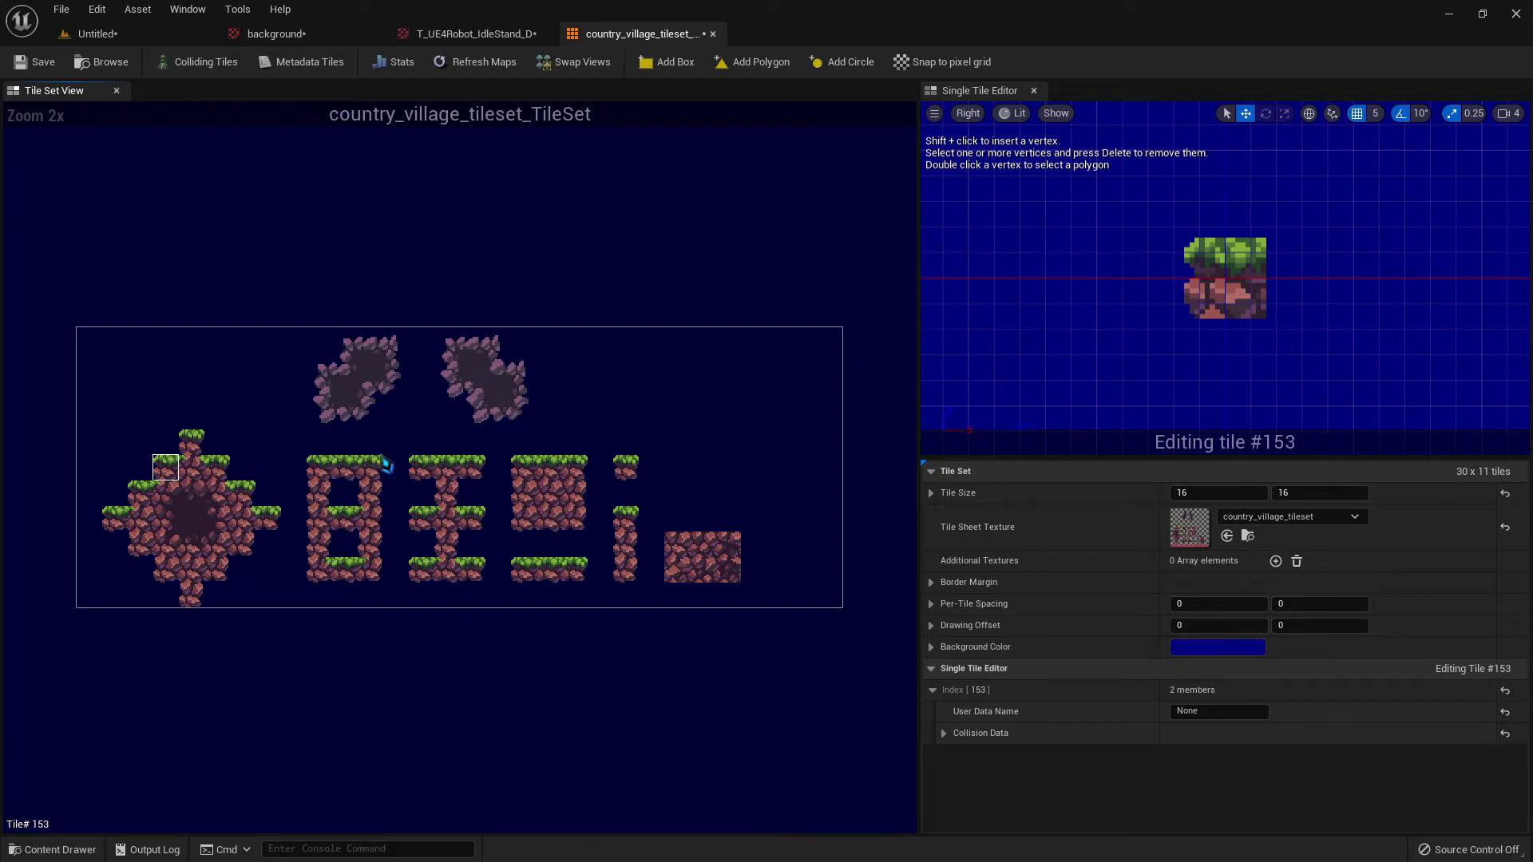
- Add box collision to the three top grass tiles and turn on Colliding Tiles highlighting
click(195, 444)
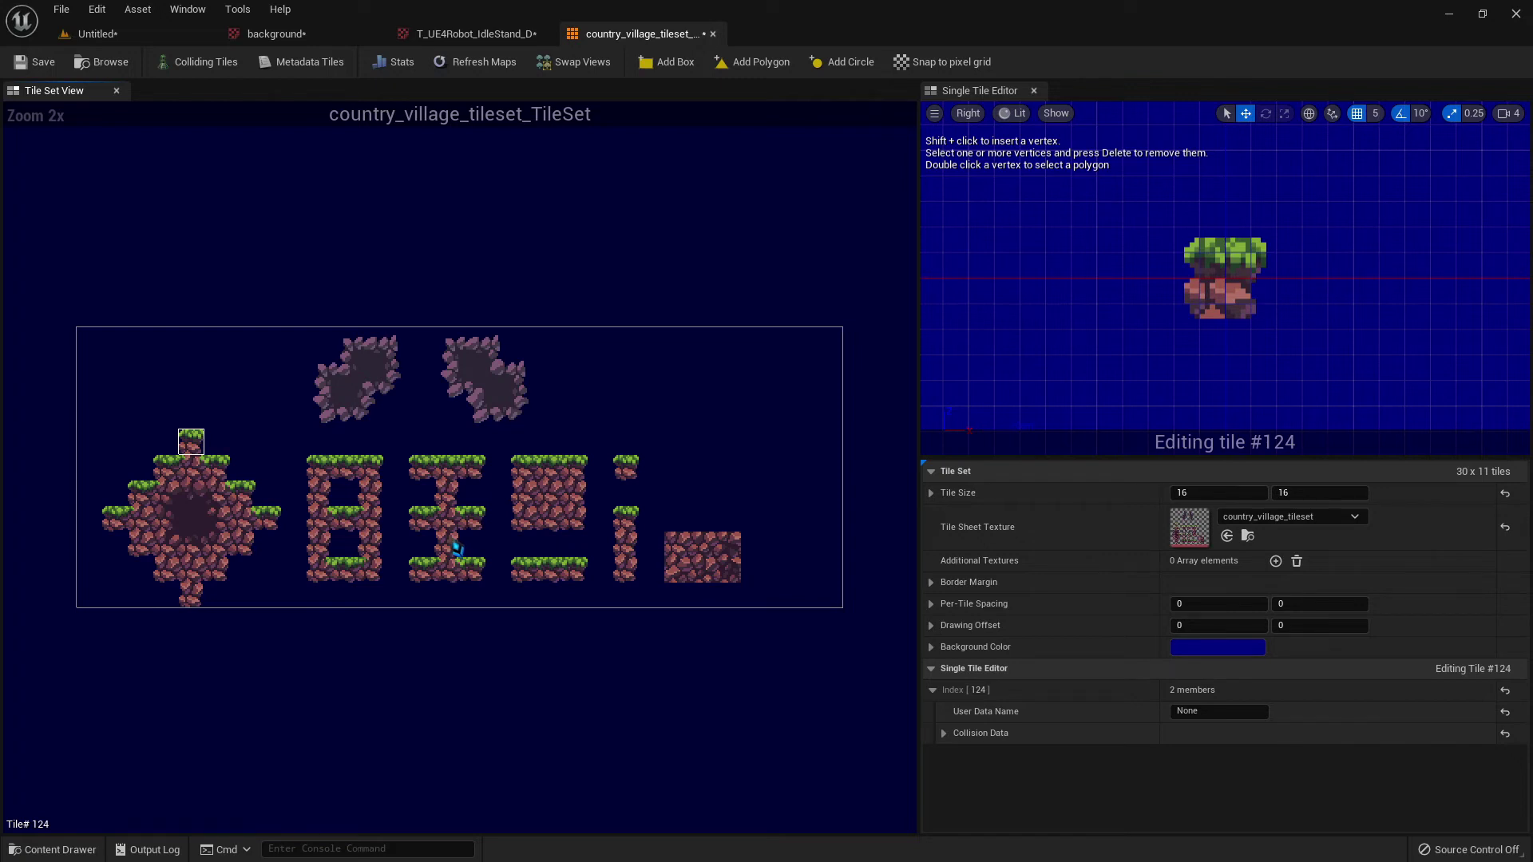
click(671, 64)
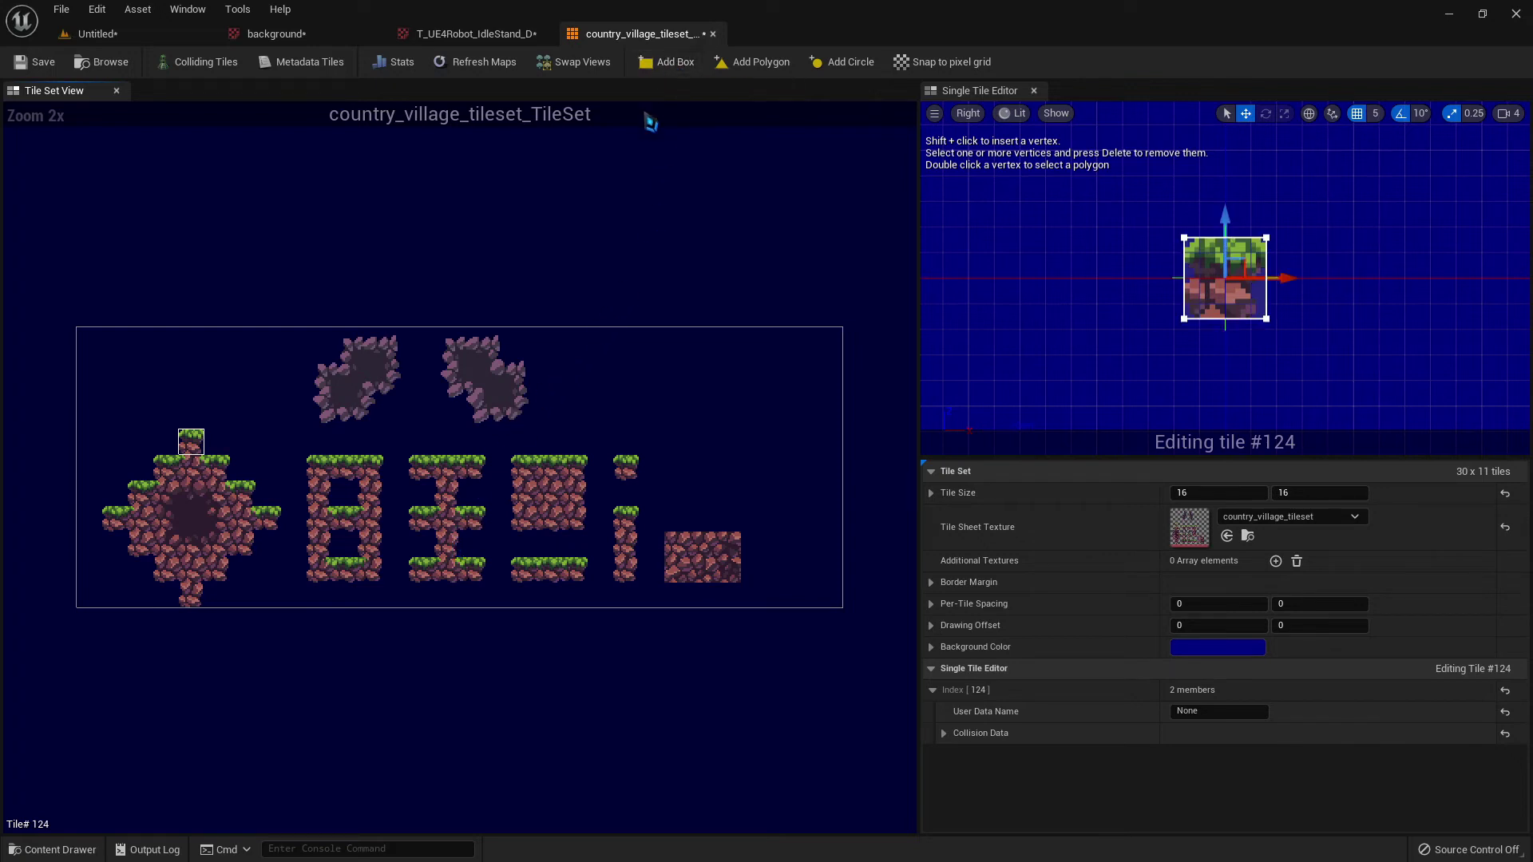
click(199, 72)
click(168, 475)
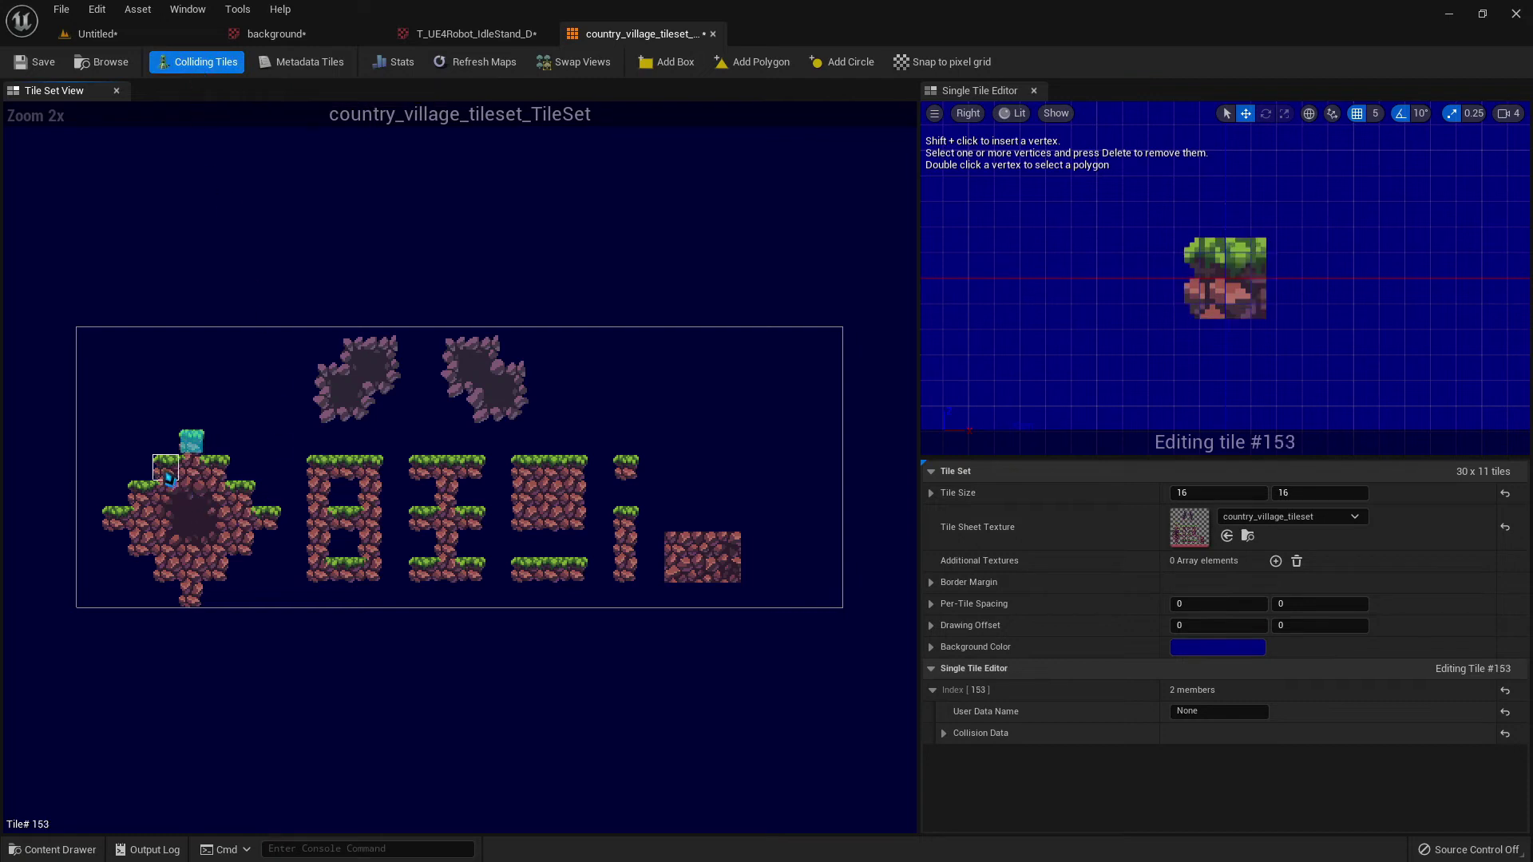
click(681, 68)
click(226, 474)
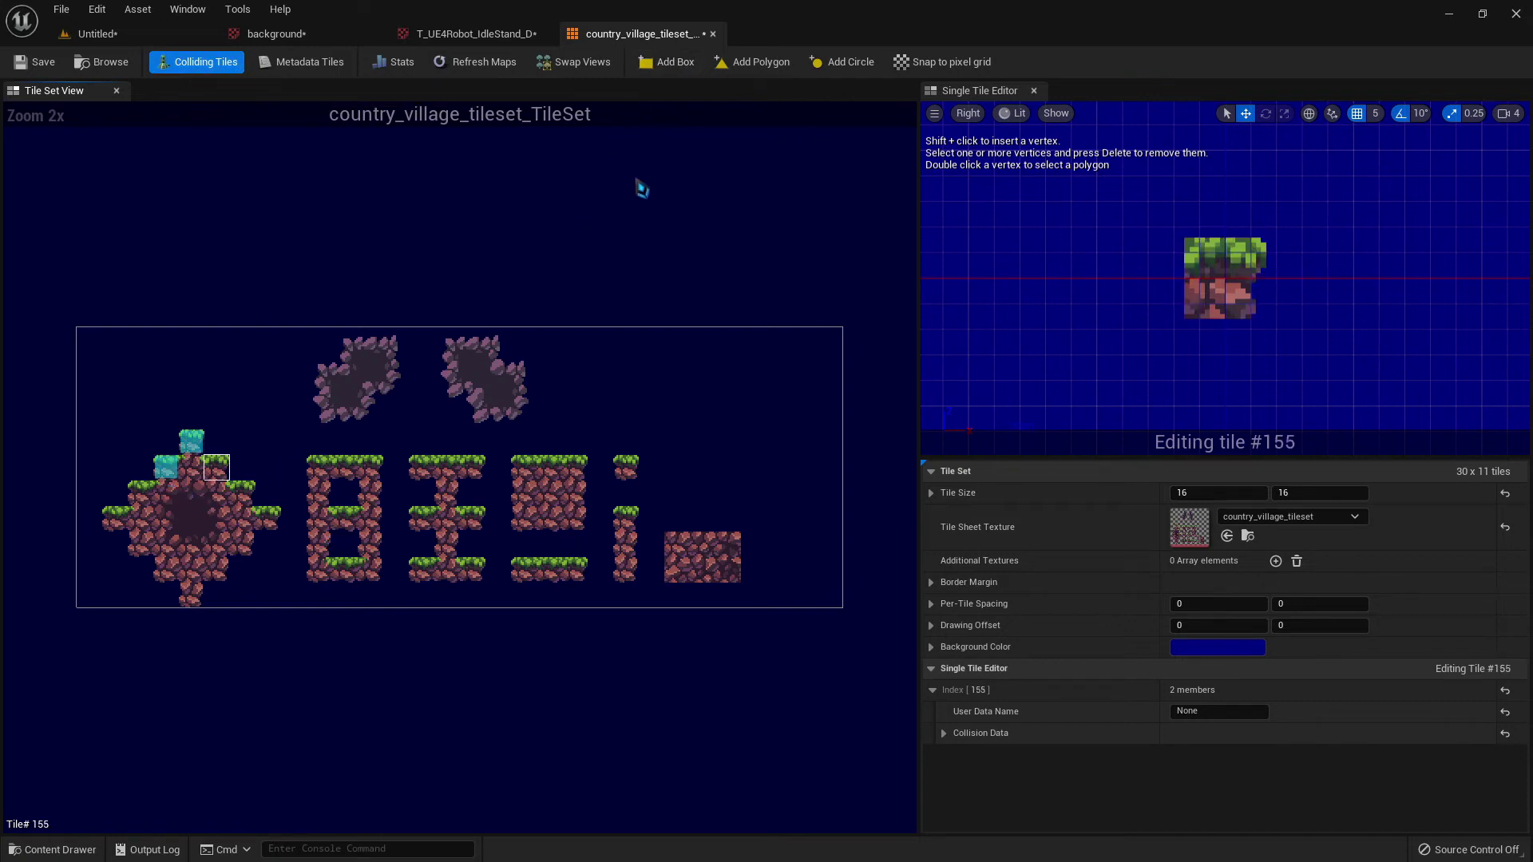
click(675, 62)
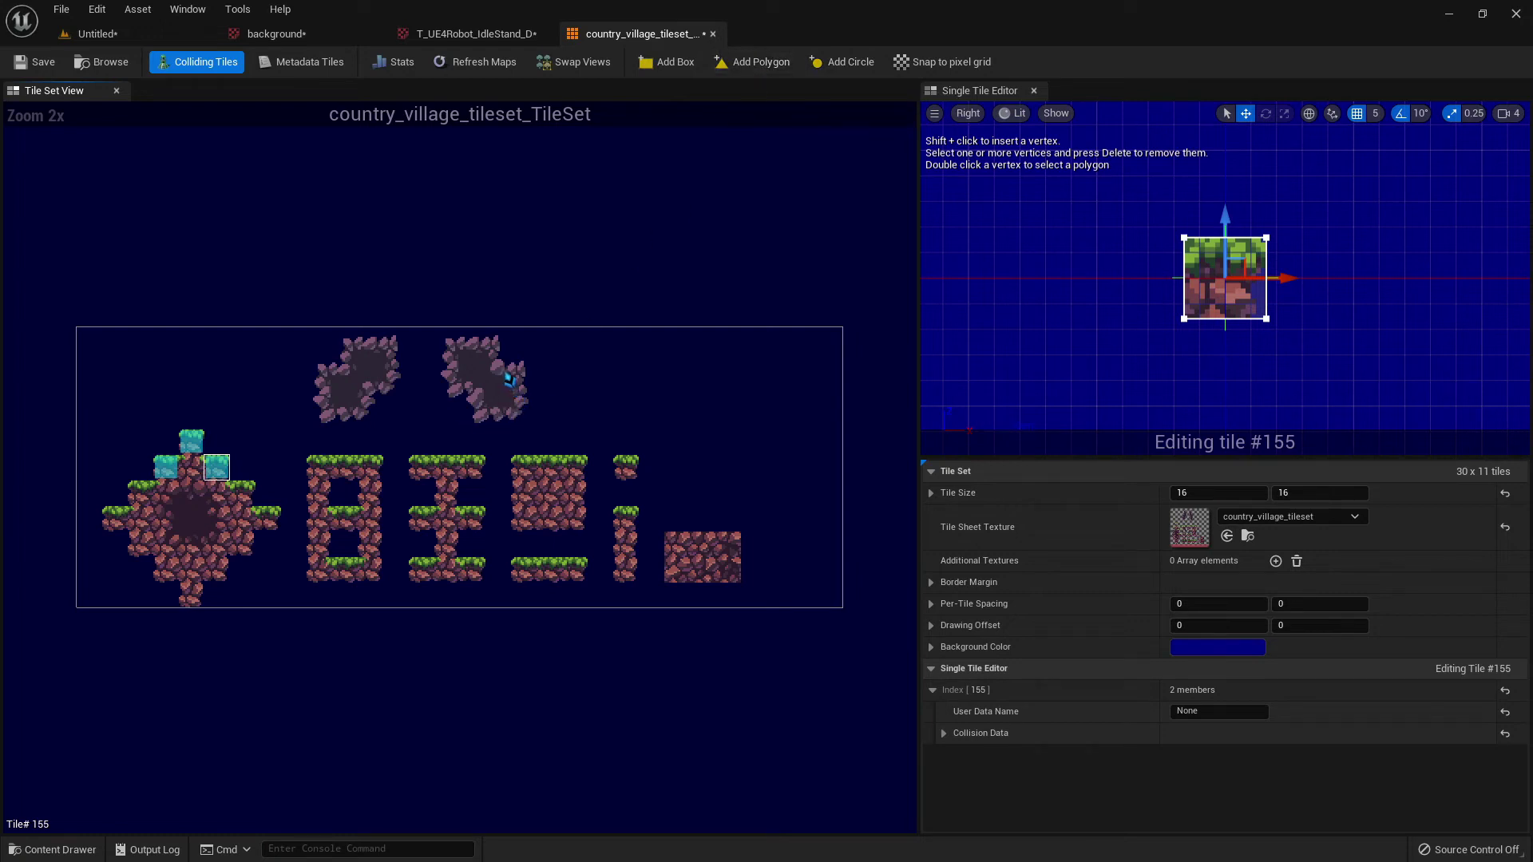
- Add box collision to rock edge tile #47 and drag its corners into a narrow strip
click(521, 377)
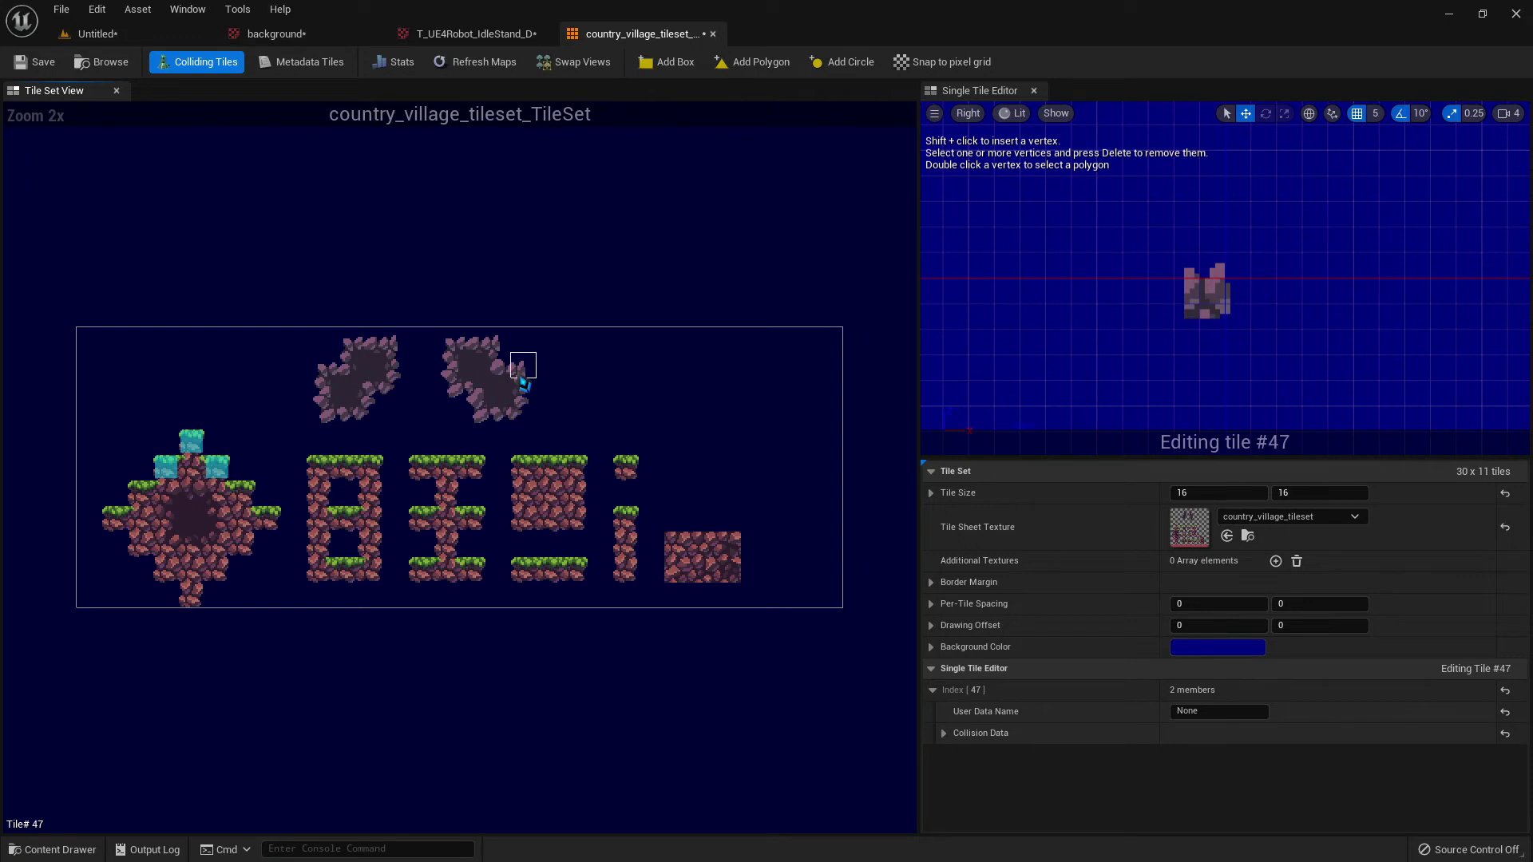
click(676, 63)
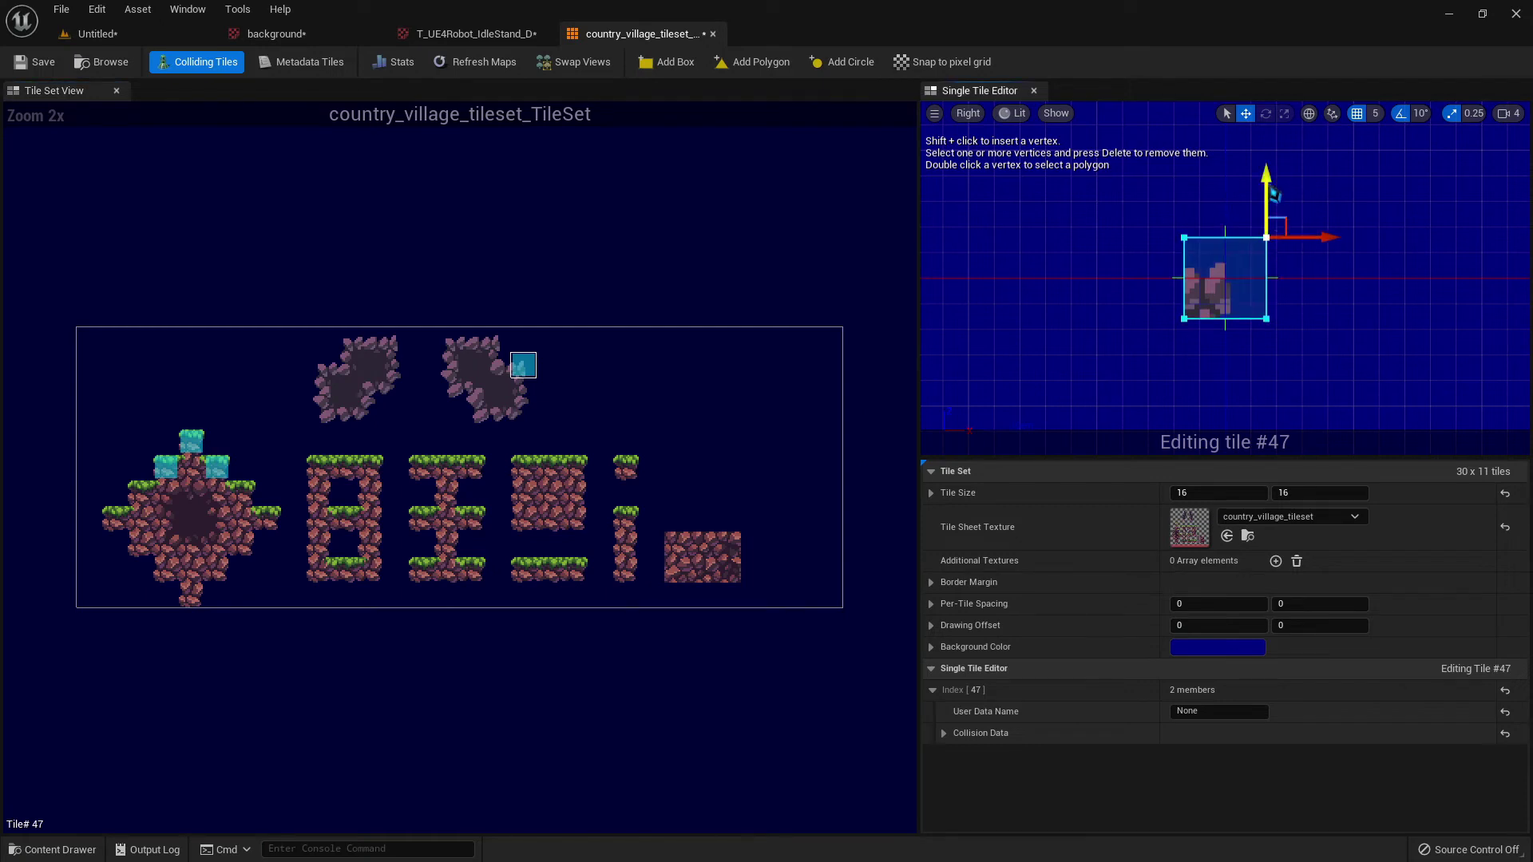
drag(1267, 178, 1268, 219)
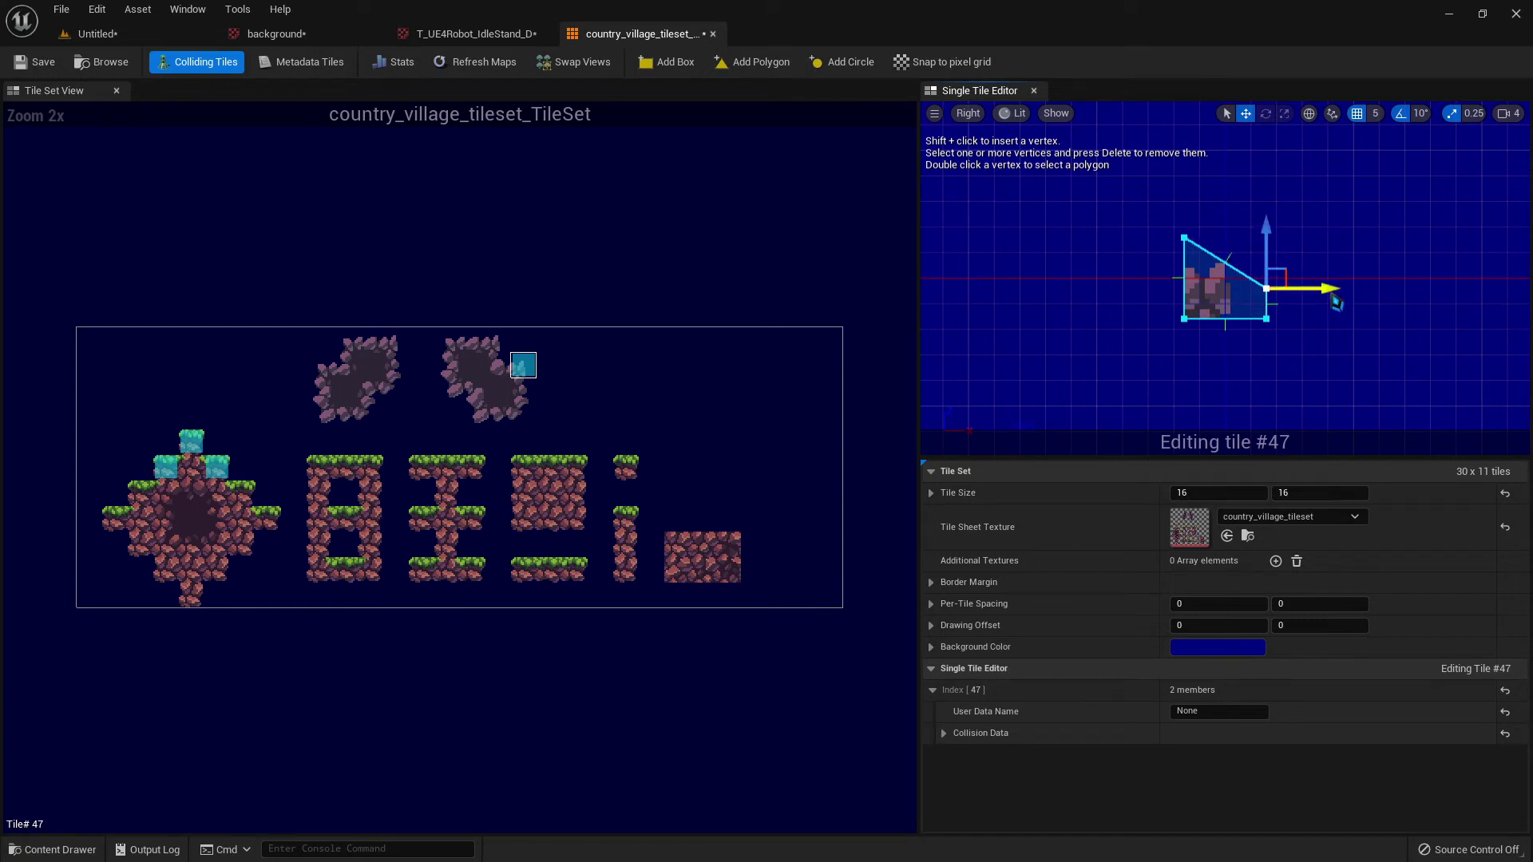
drag(1337, 292, 1274, 290)
drag(1215, 230, 1216, 204)
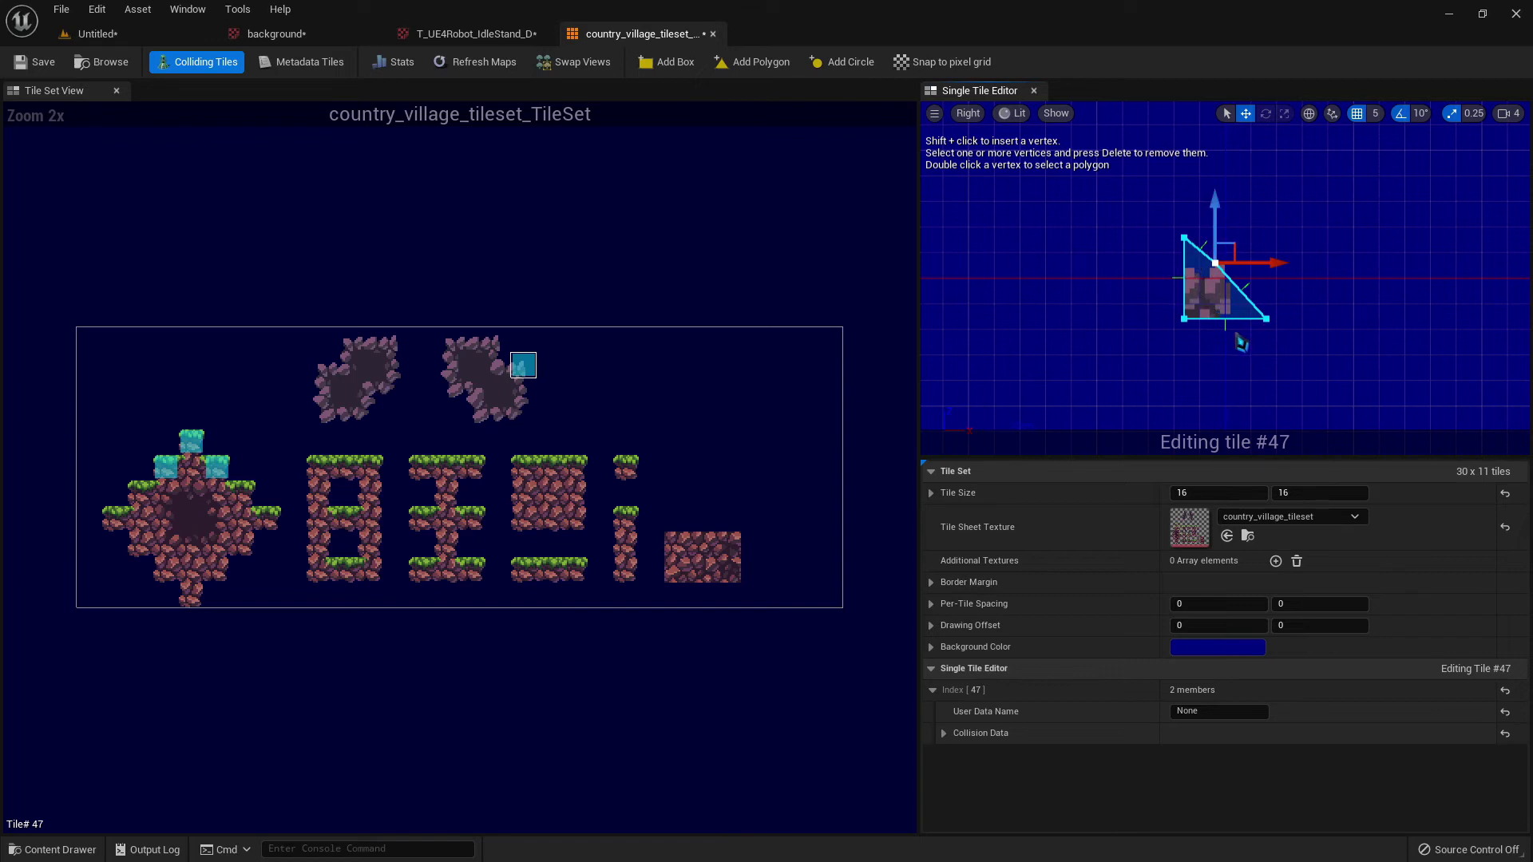
click(1187, 240)
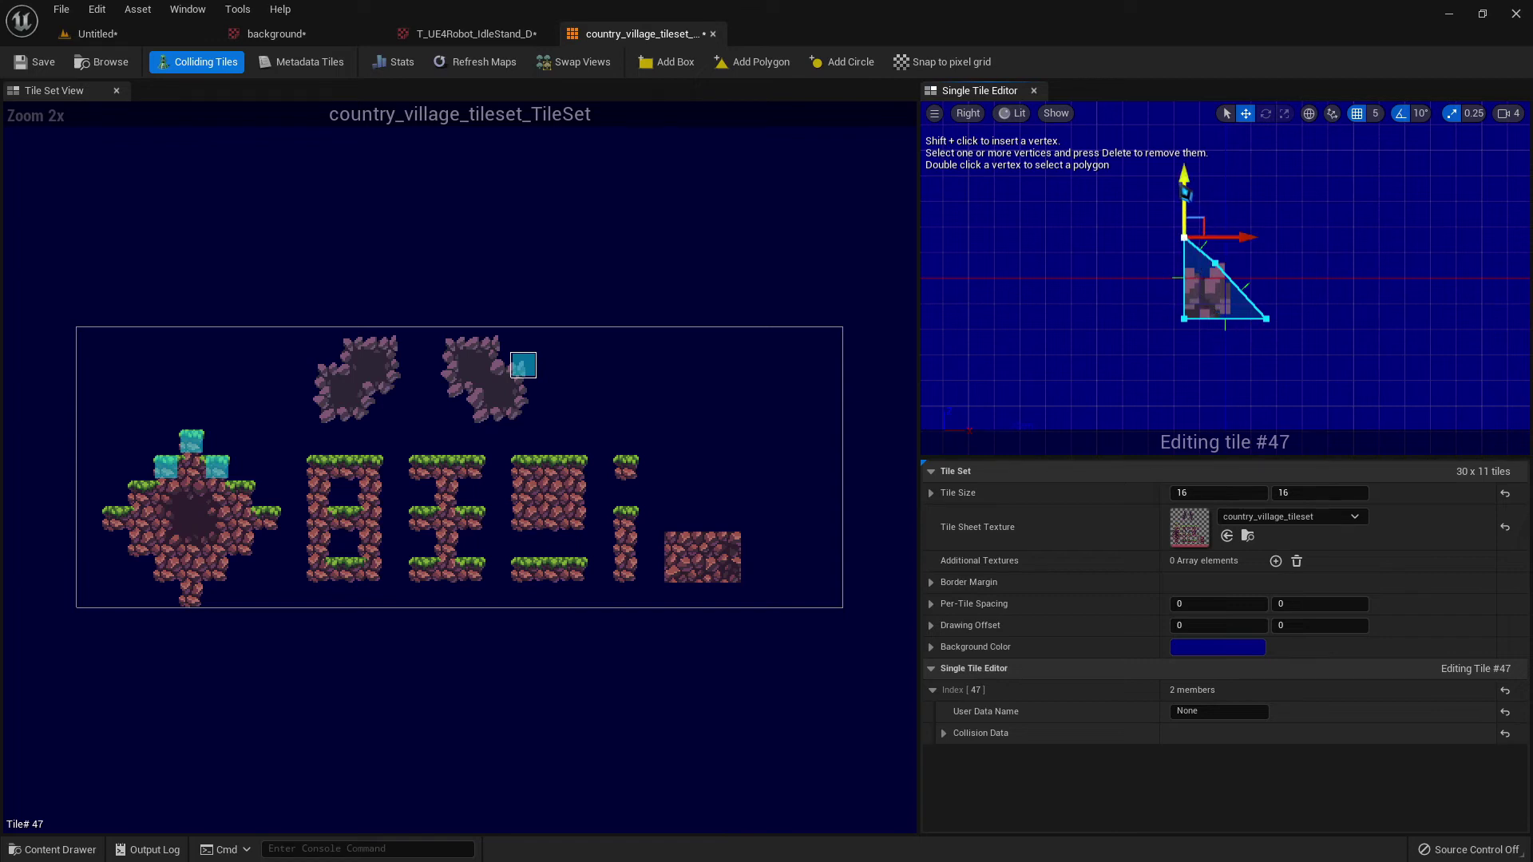
drag(1181, 177, 1184, 192)
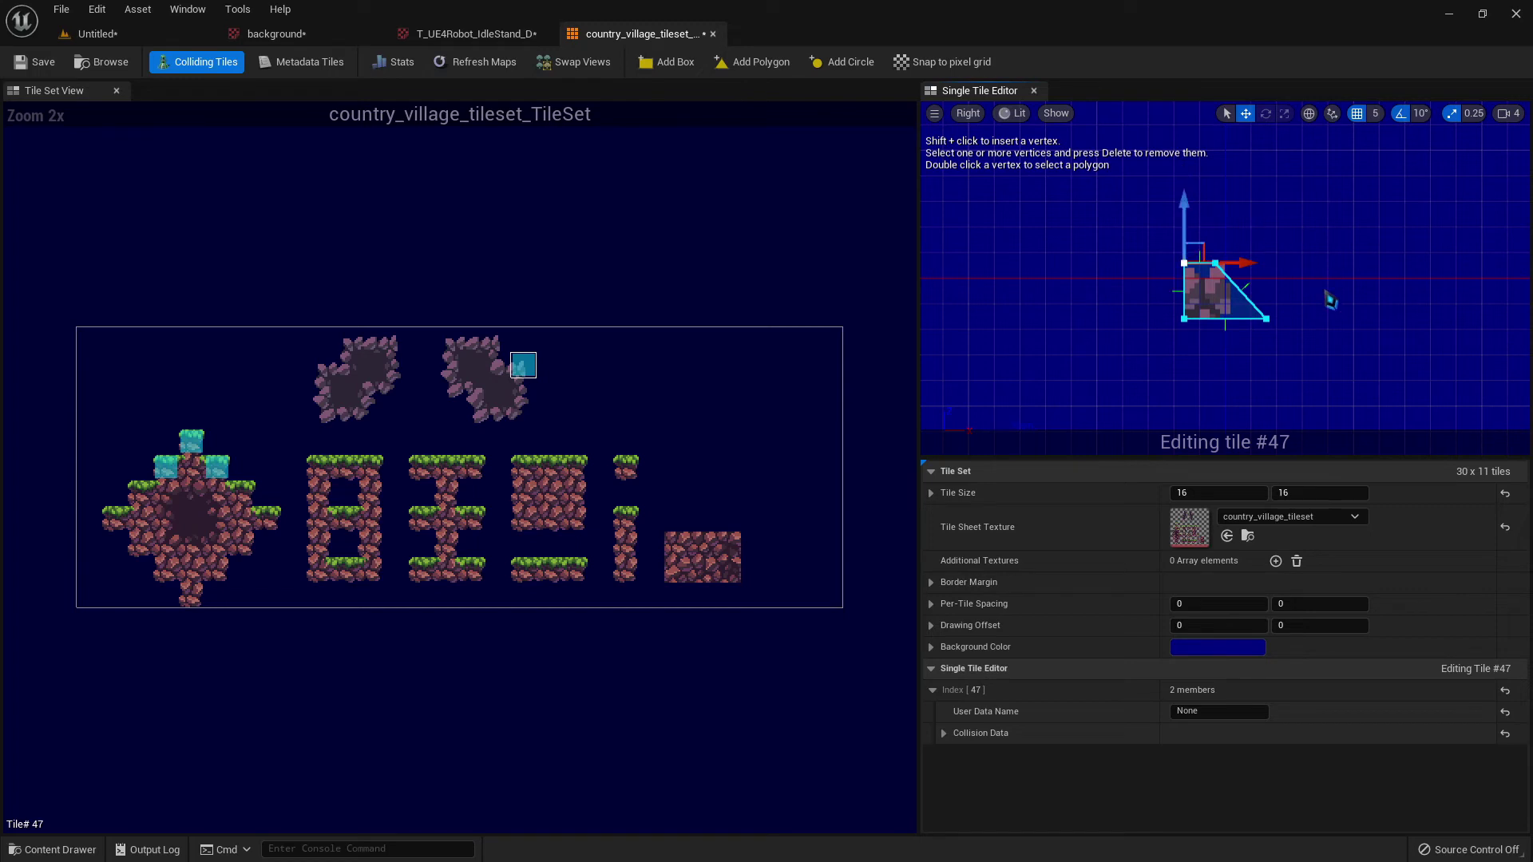
click(1266, 319)
drag(1336, 330, 1292, 324)
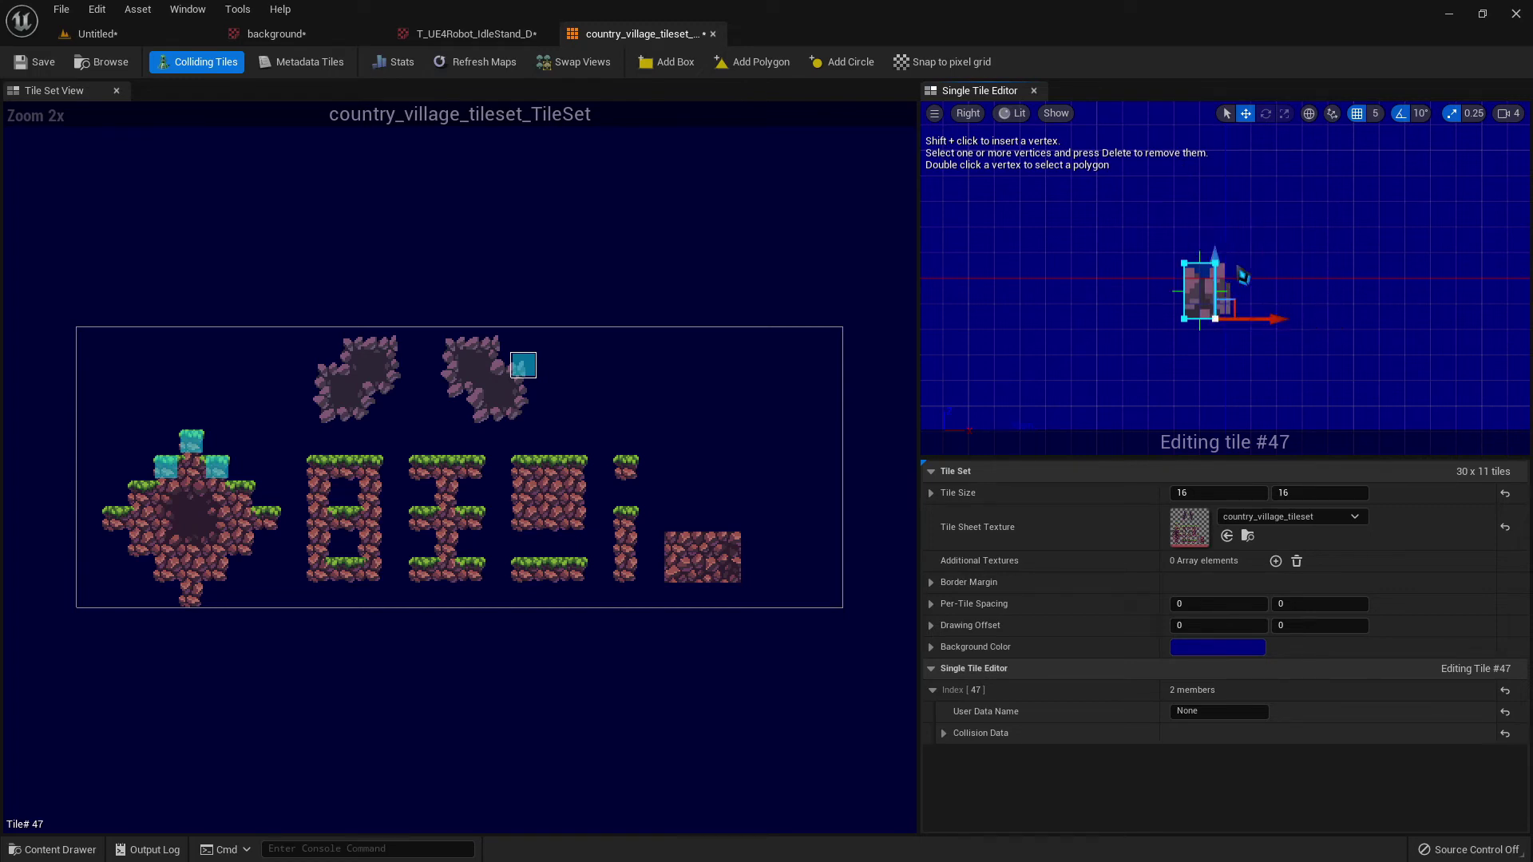
click(1217, 264)
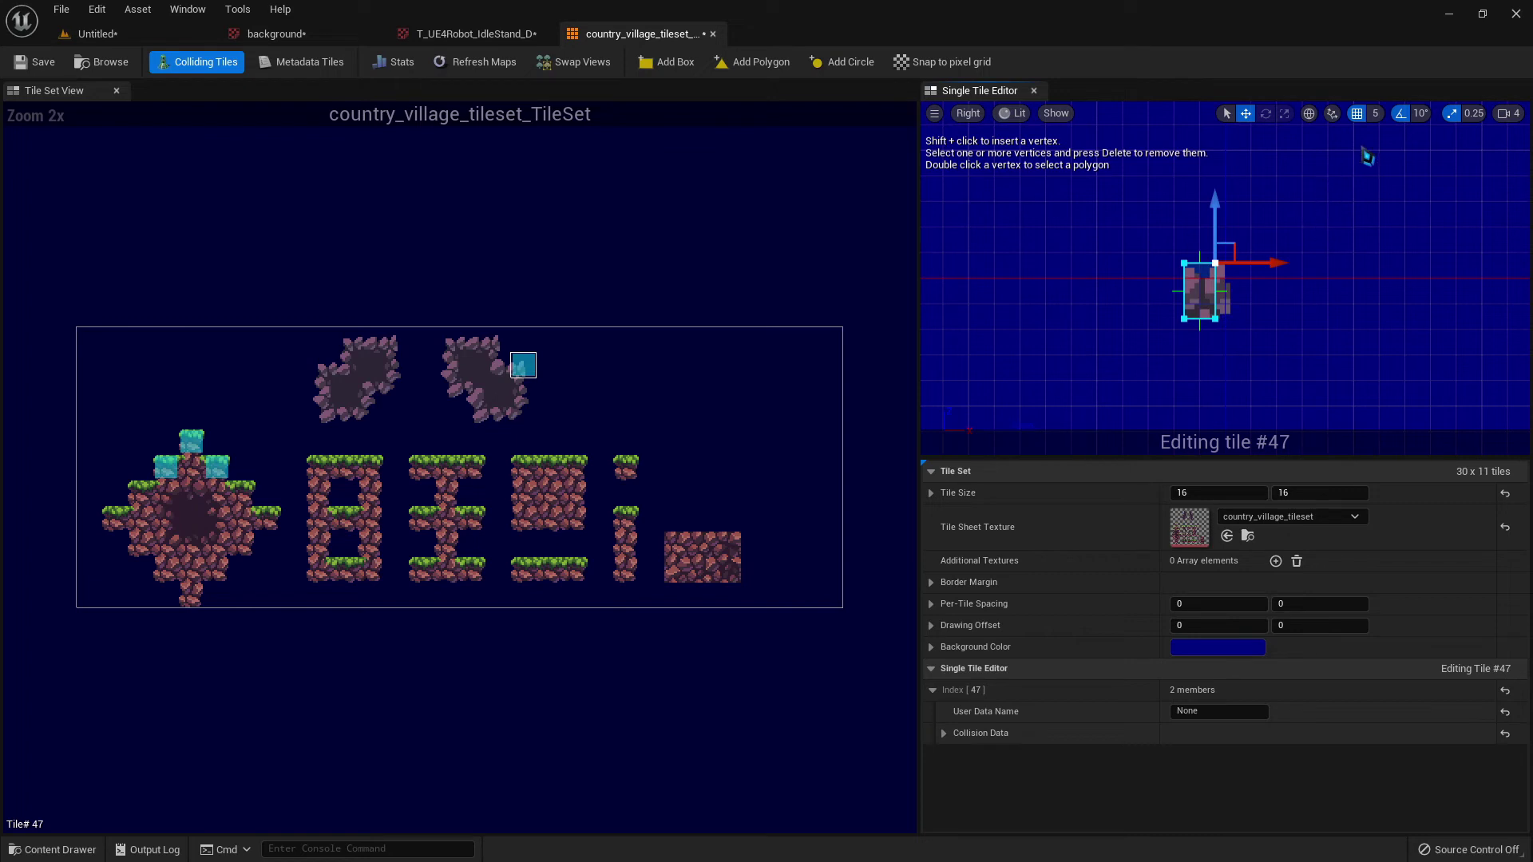
- Set grid snap to 1, then adjust tile #47's collision vertices and edges to fit the rock
click(1376, 112)
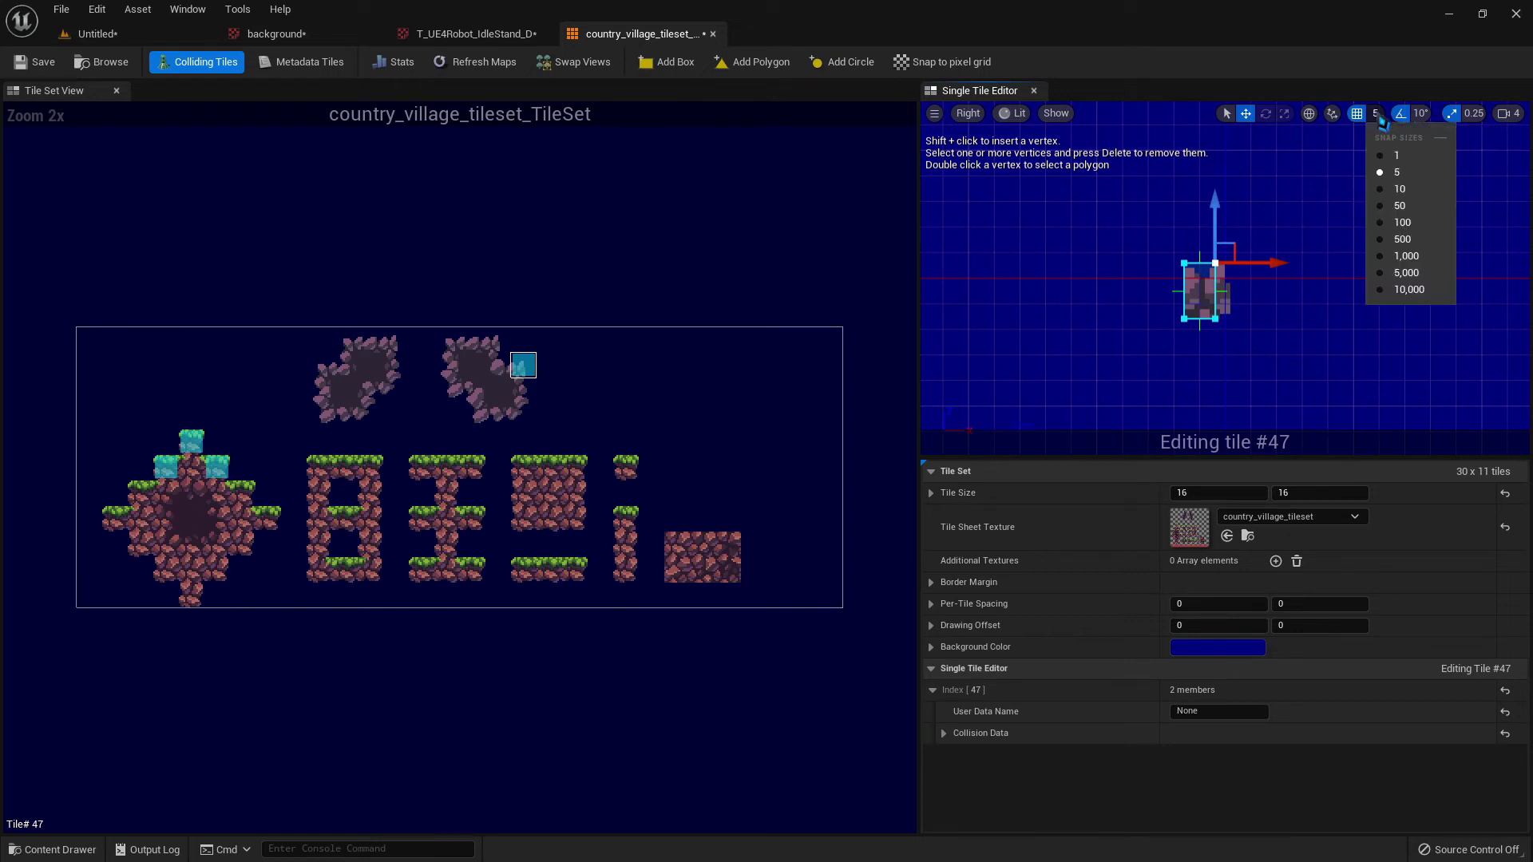
click(1396, 155)
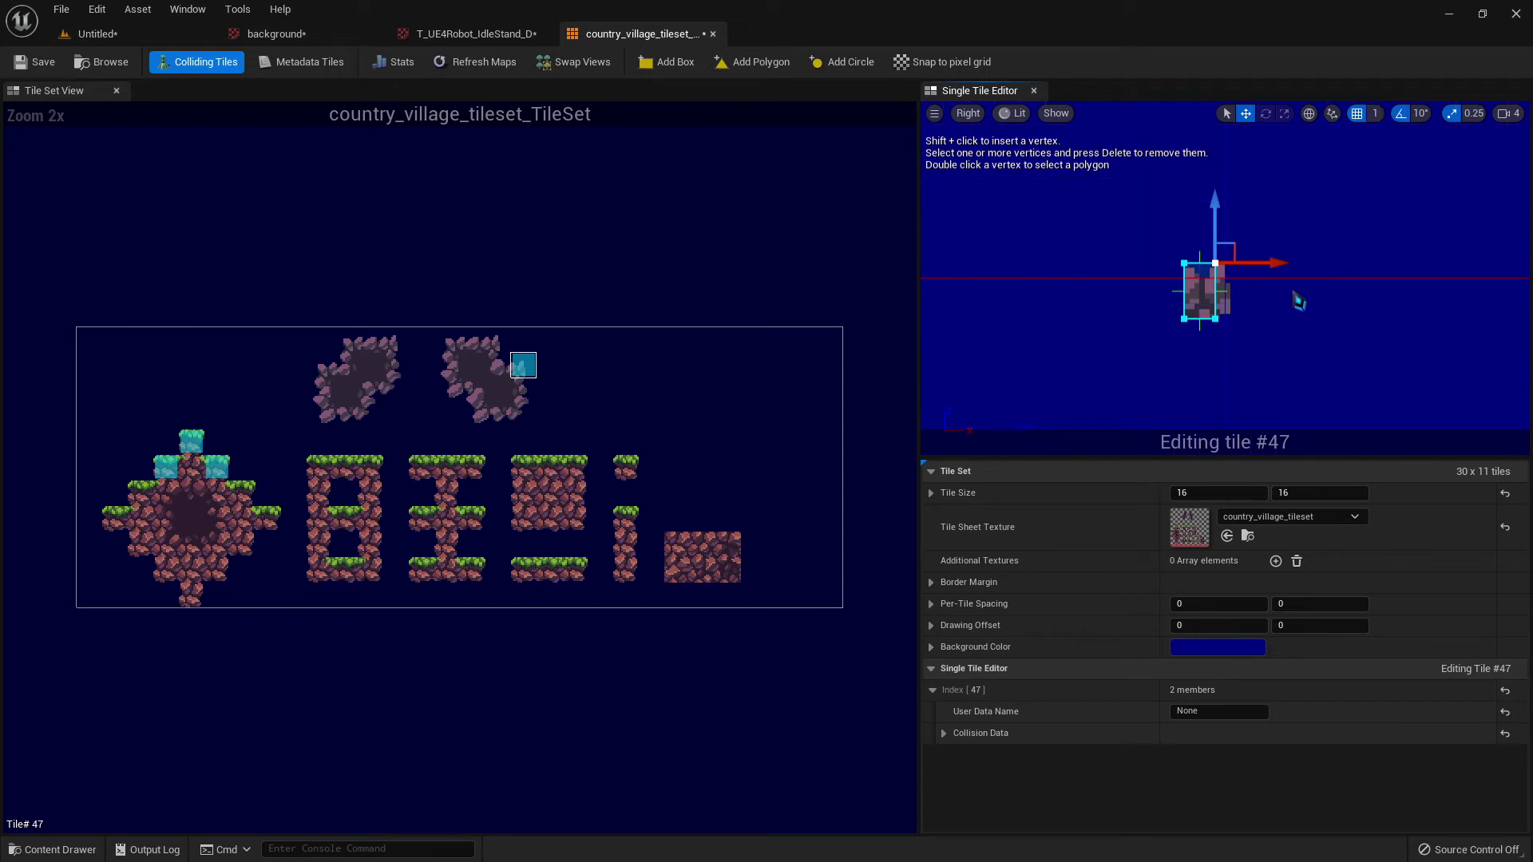
drag(1283, 275, 1294, 274)
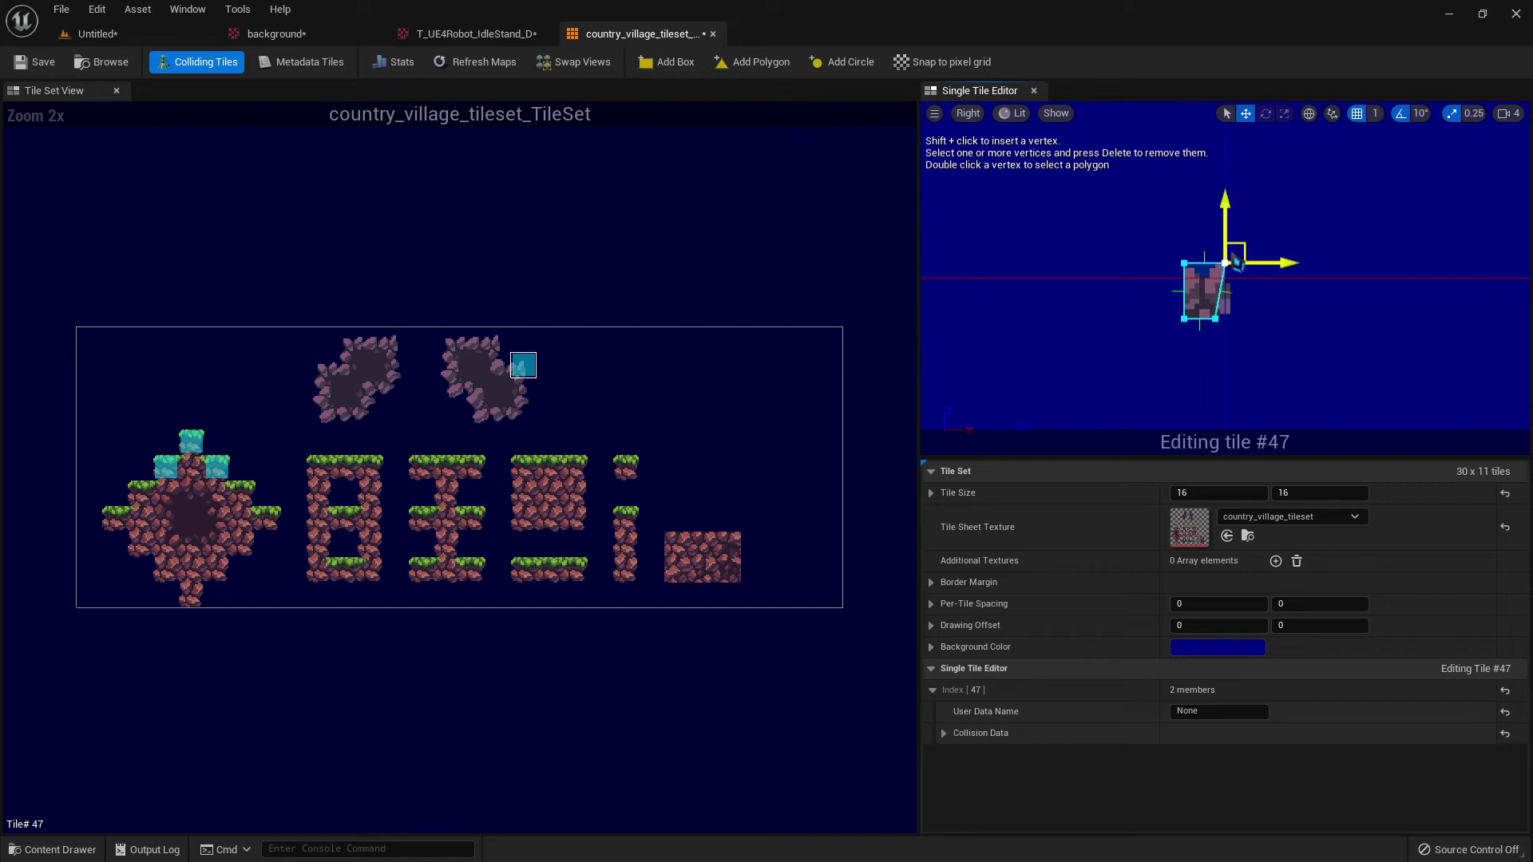
click(1185, 263)
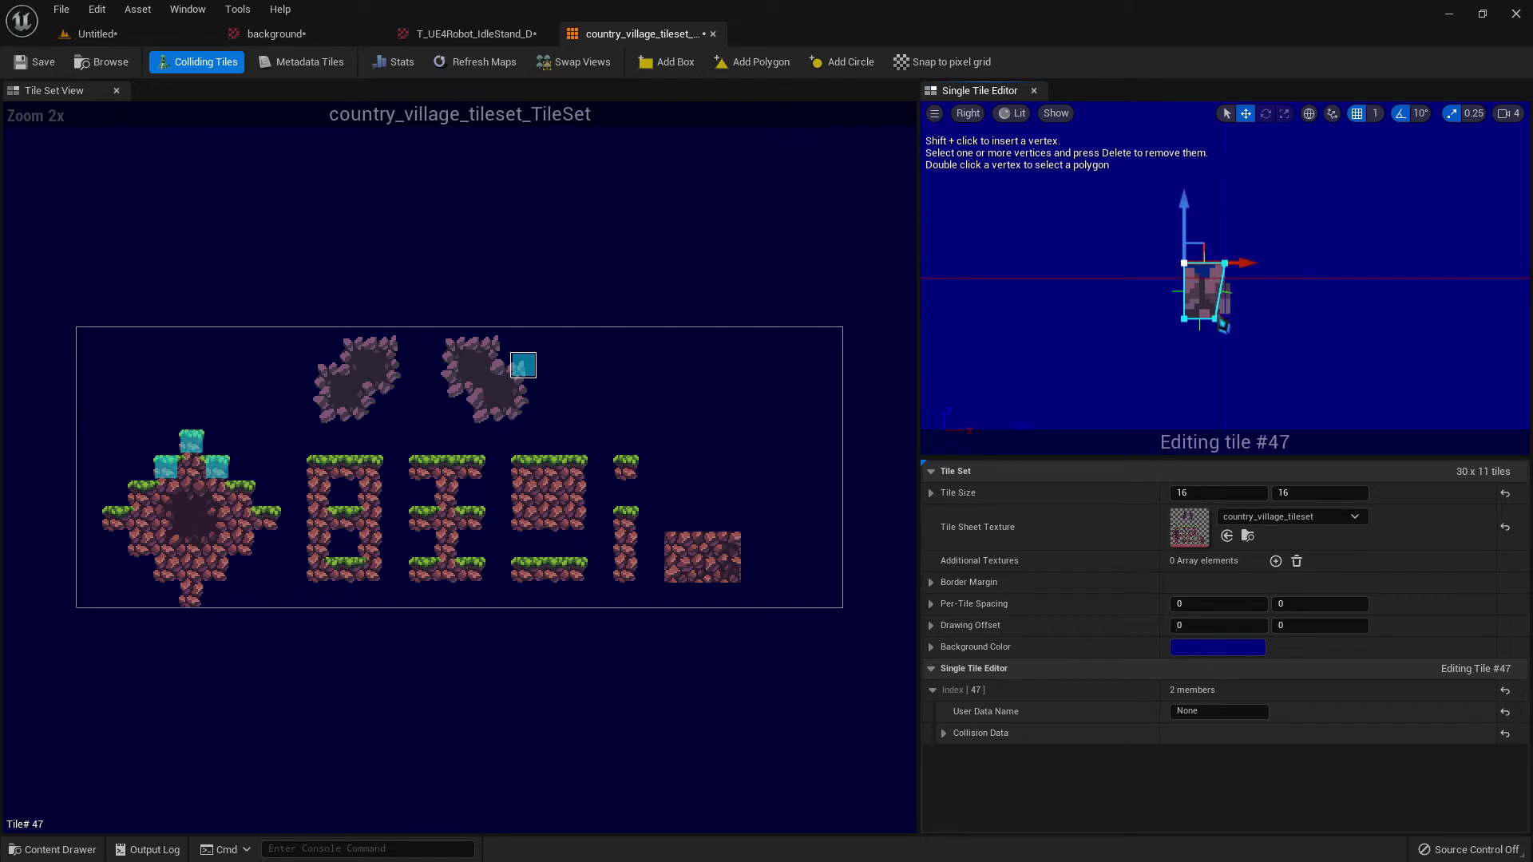
click(1221, 318)
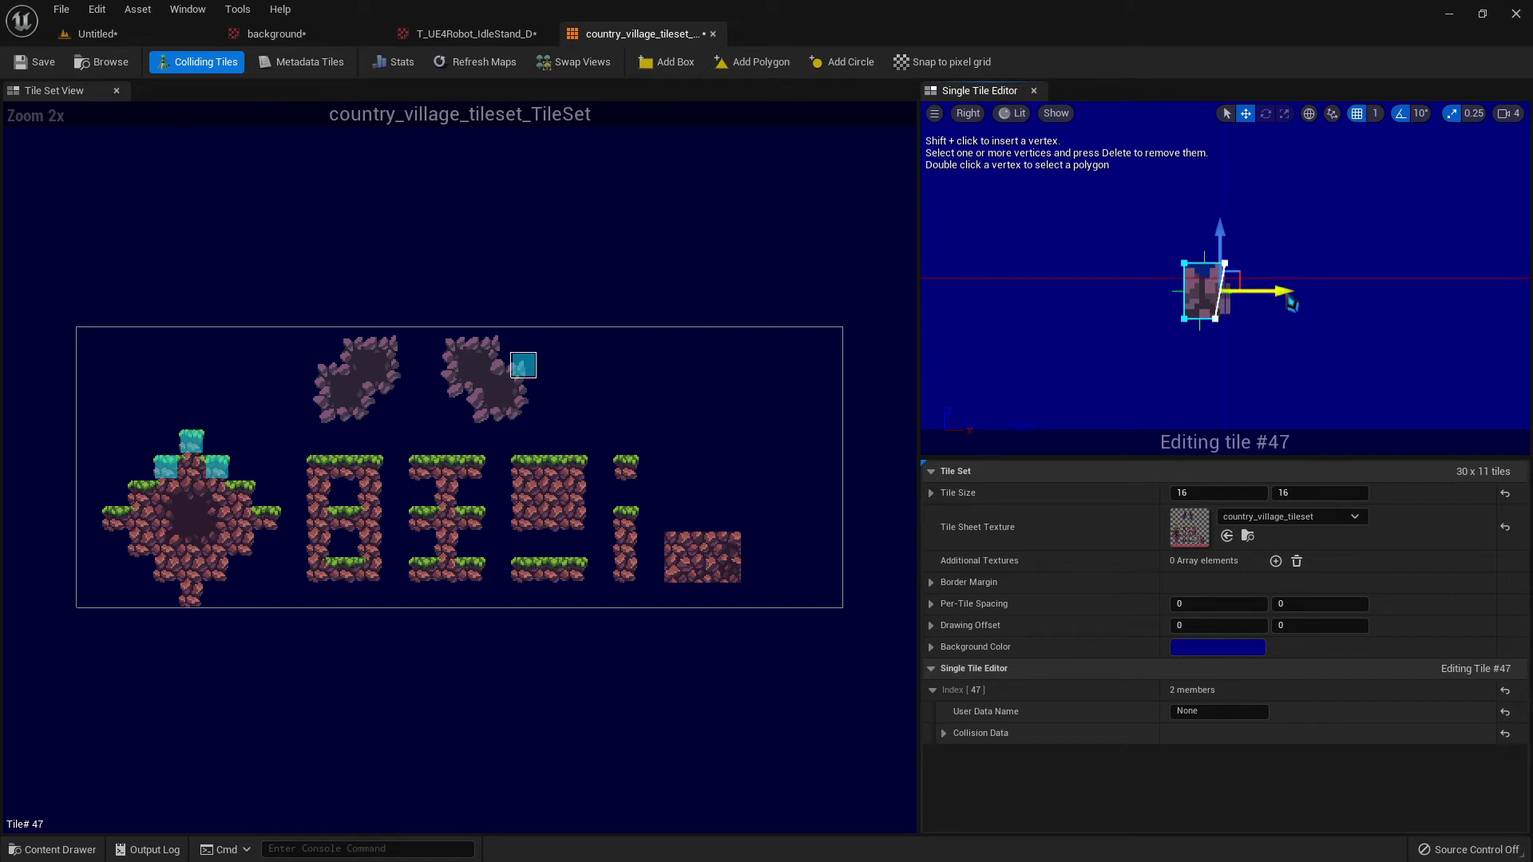
drag(1289, 294, 1300, 293)
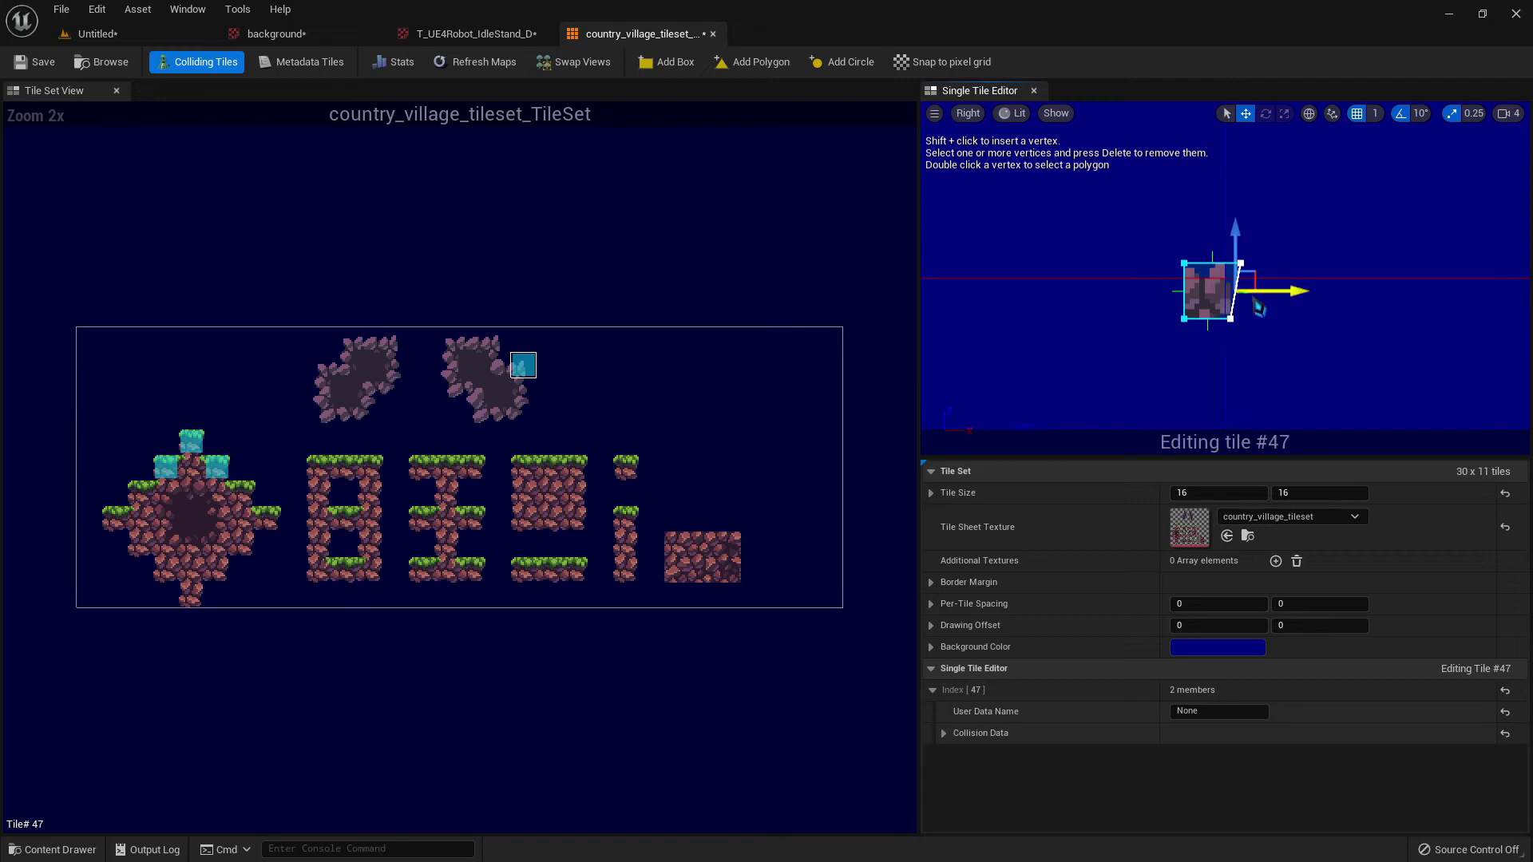
click(1243, 269)
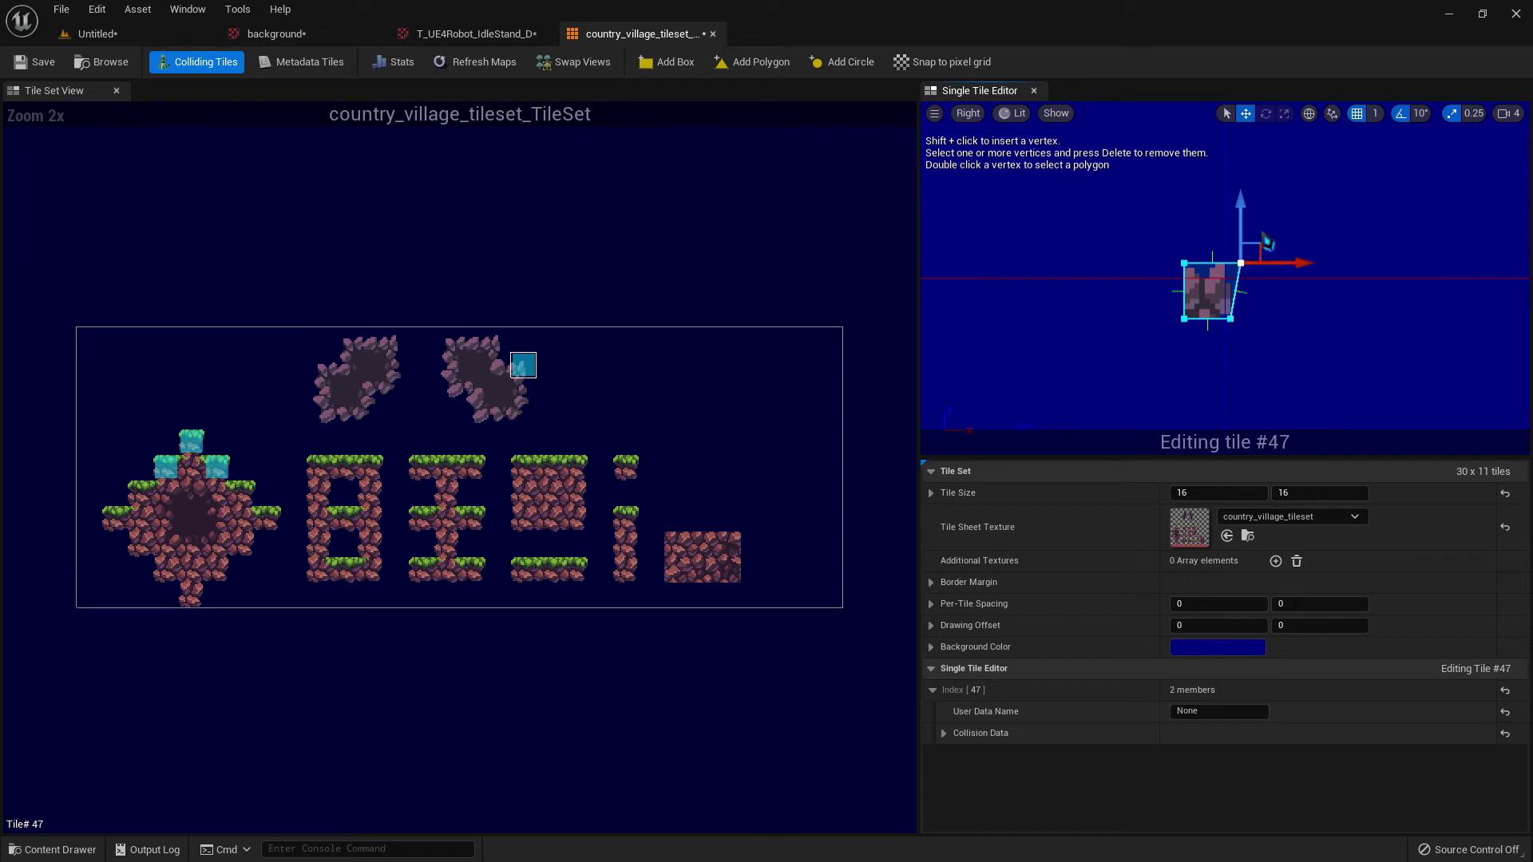
drag(1304, 264, 1294, 265)
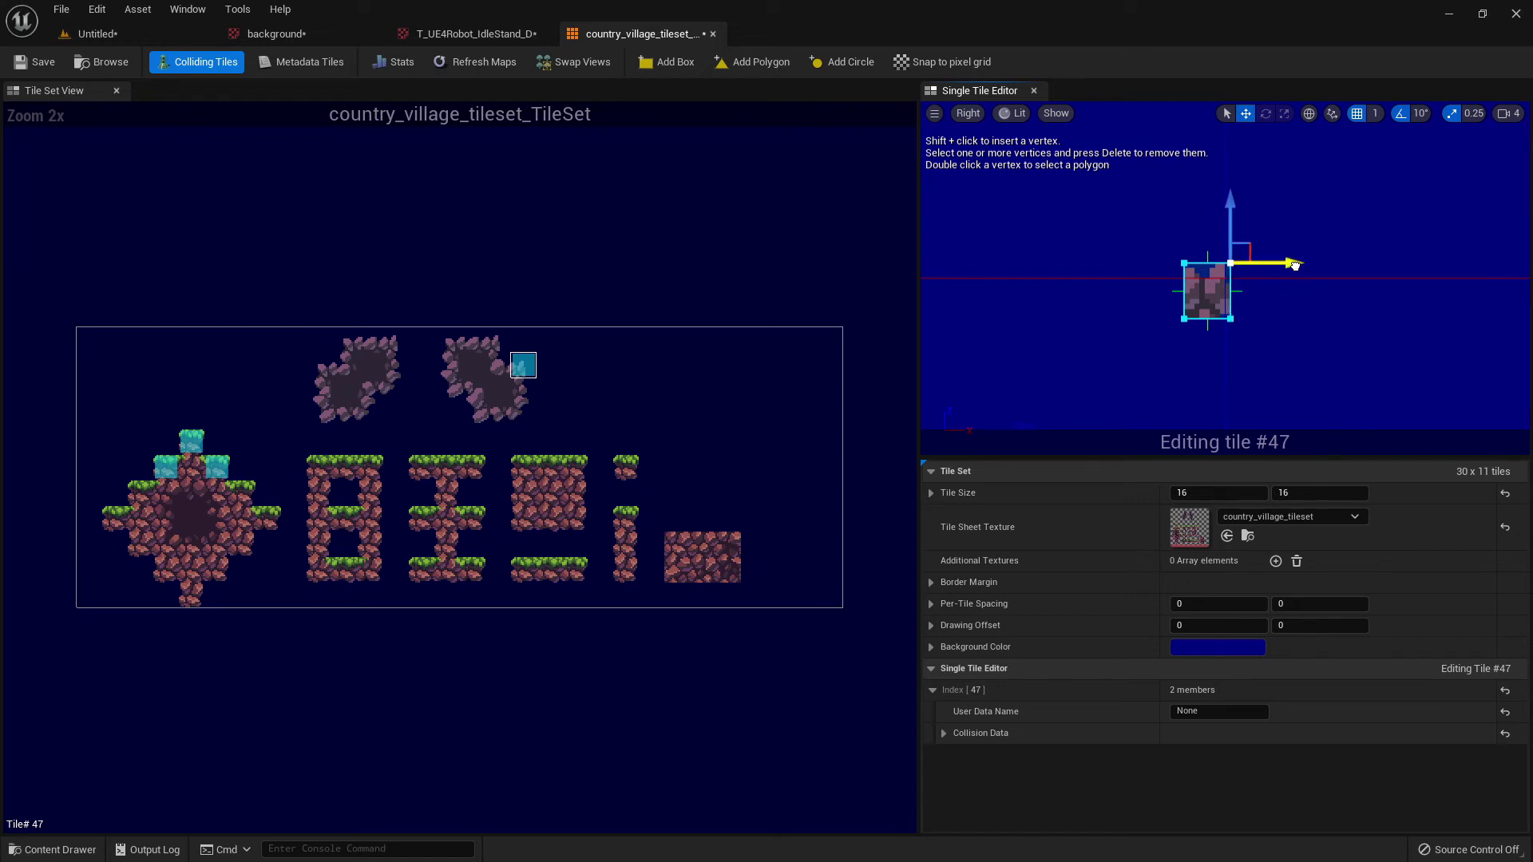
click(1215, 267)
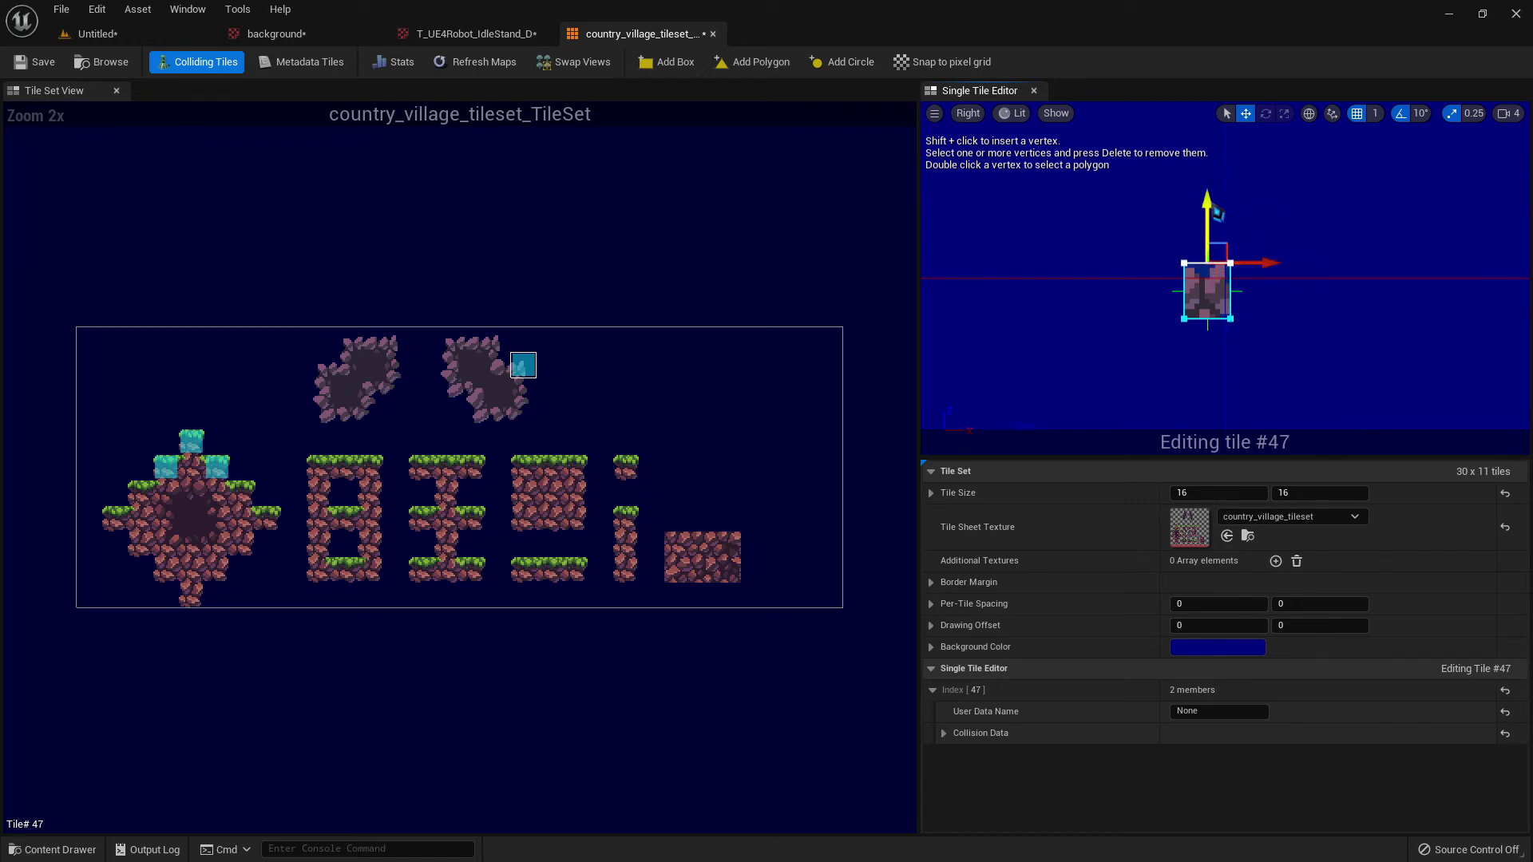
mouse_move(1208, 201)
mouse_down()
mouse_move(1211, 232)
mouse_move(1218, 196)
mouse_move(1223, 217)
mouse_up()
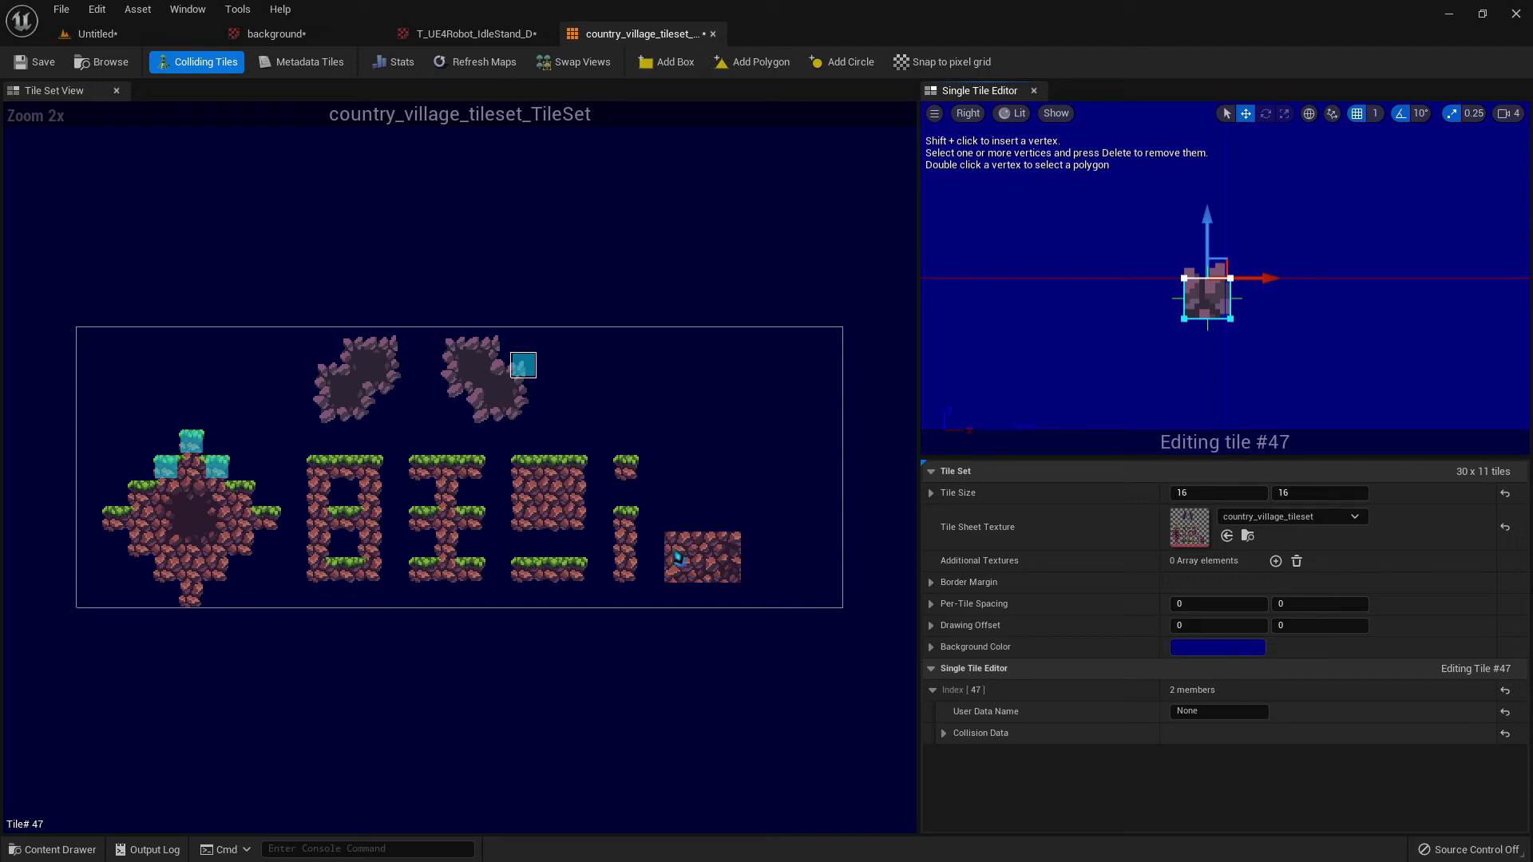
- Save the tile set and return to the level editor
click(38, 64)
click(121, 34)
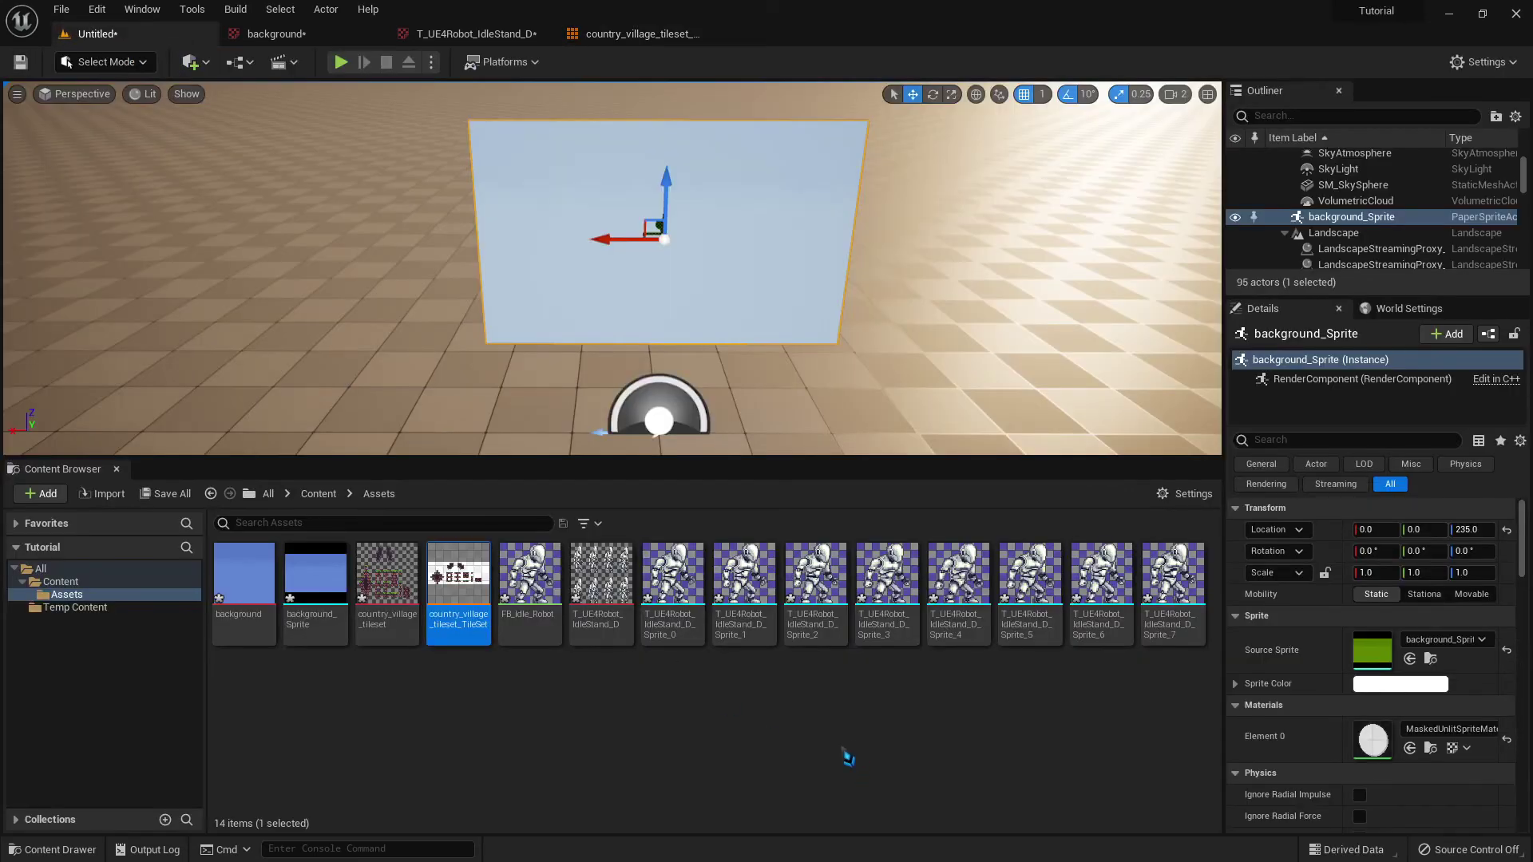
click(675, 752)
- Create a new Paper2D Tile Map asset in the Content Browser named TM_MyTiles
right_click(676, 752)
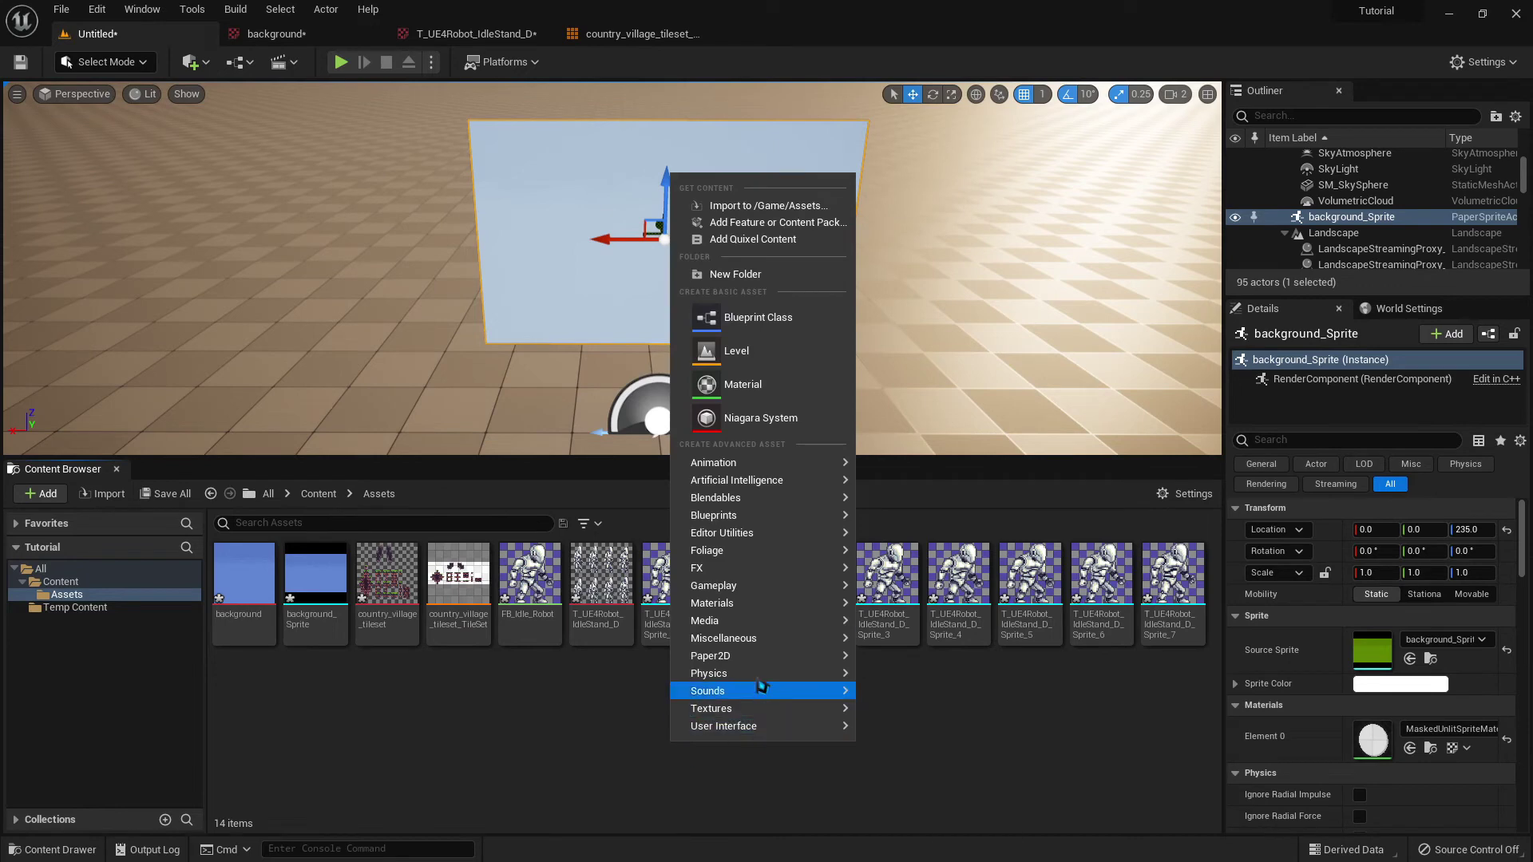
mouse_move(759, 661)
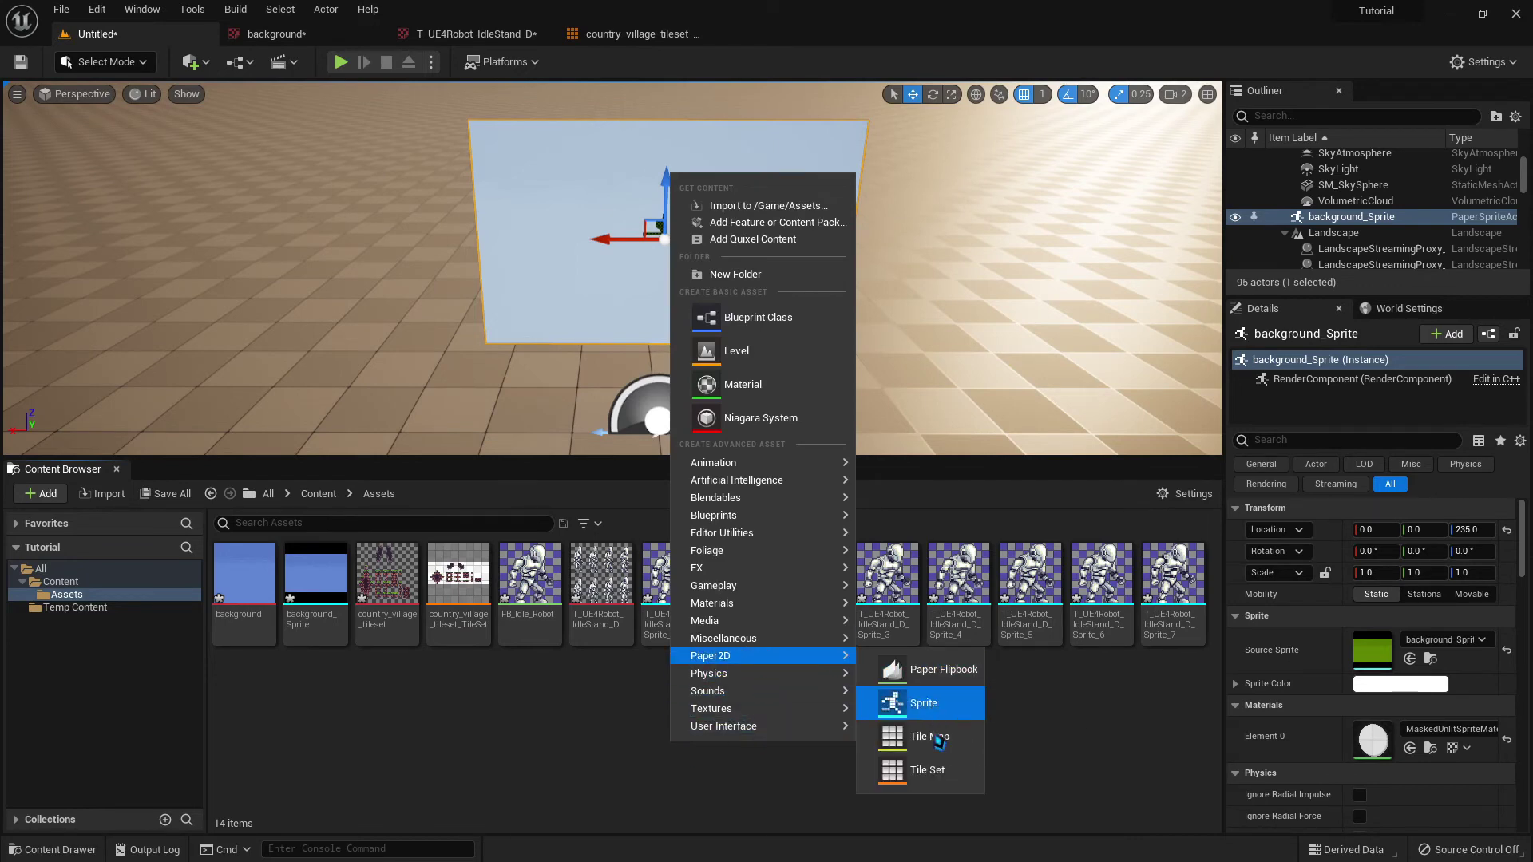
click(933, 740)
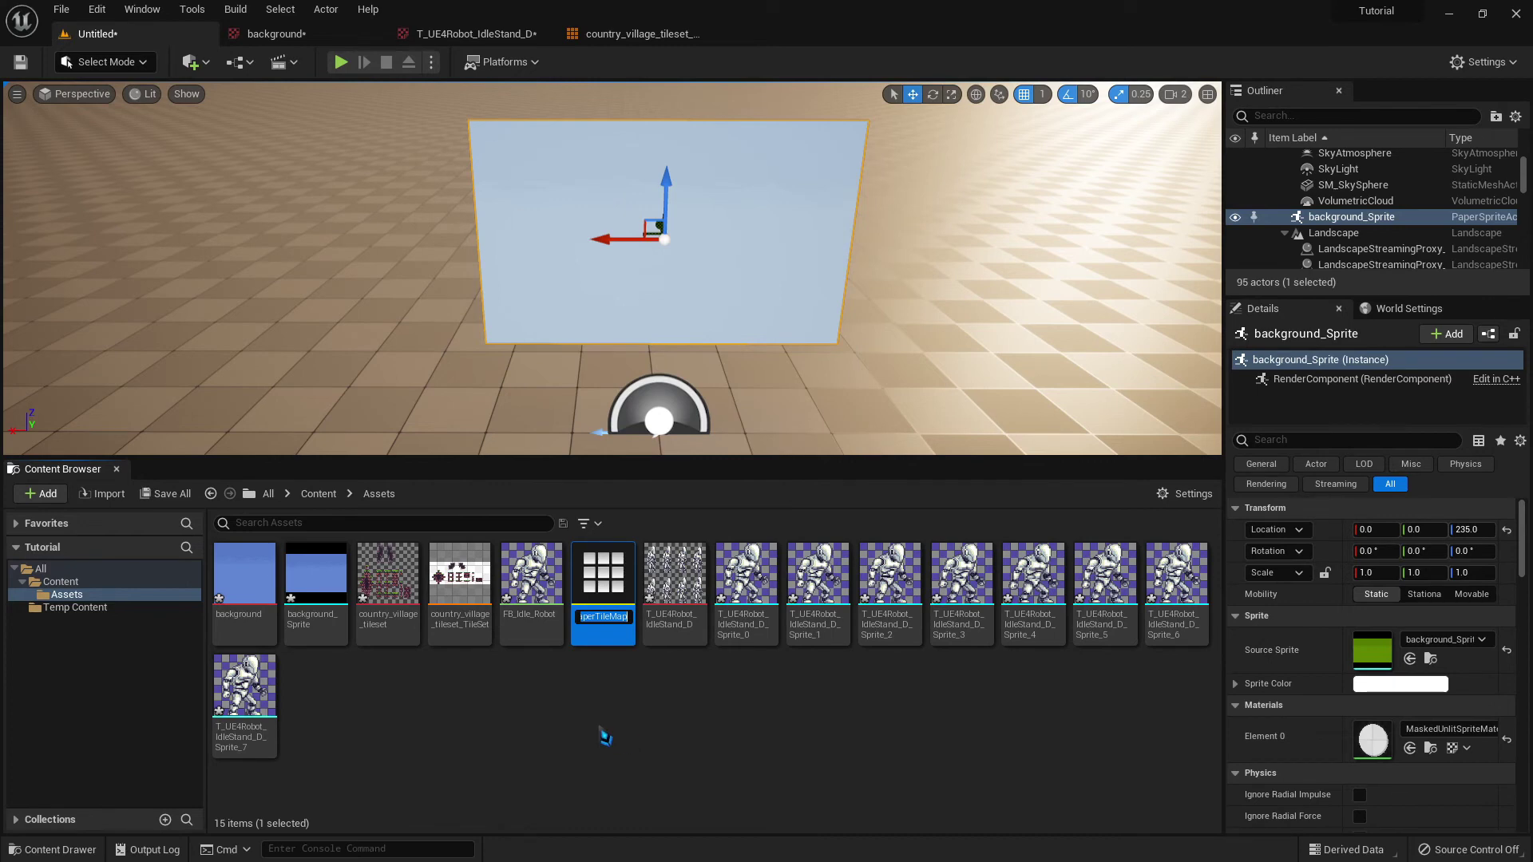
text(T)
text(M_MyTiles)
key(Return)
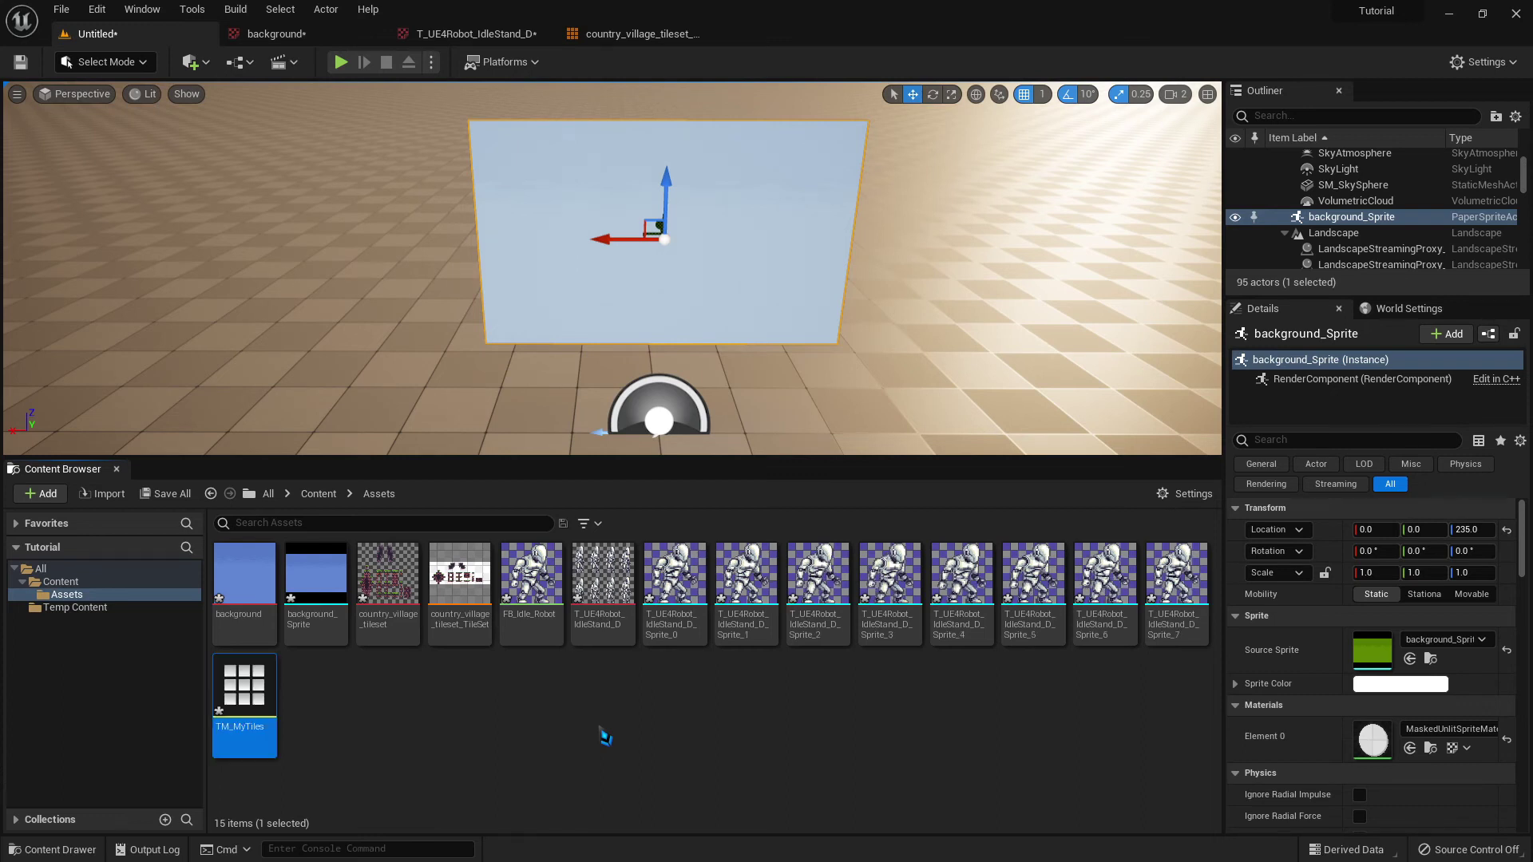
- Open TM_MyTiles and set its tile width and height to 16
double_click(245, 700)
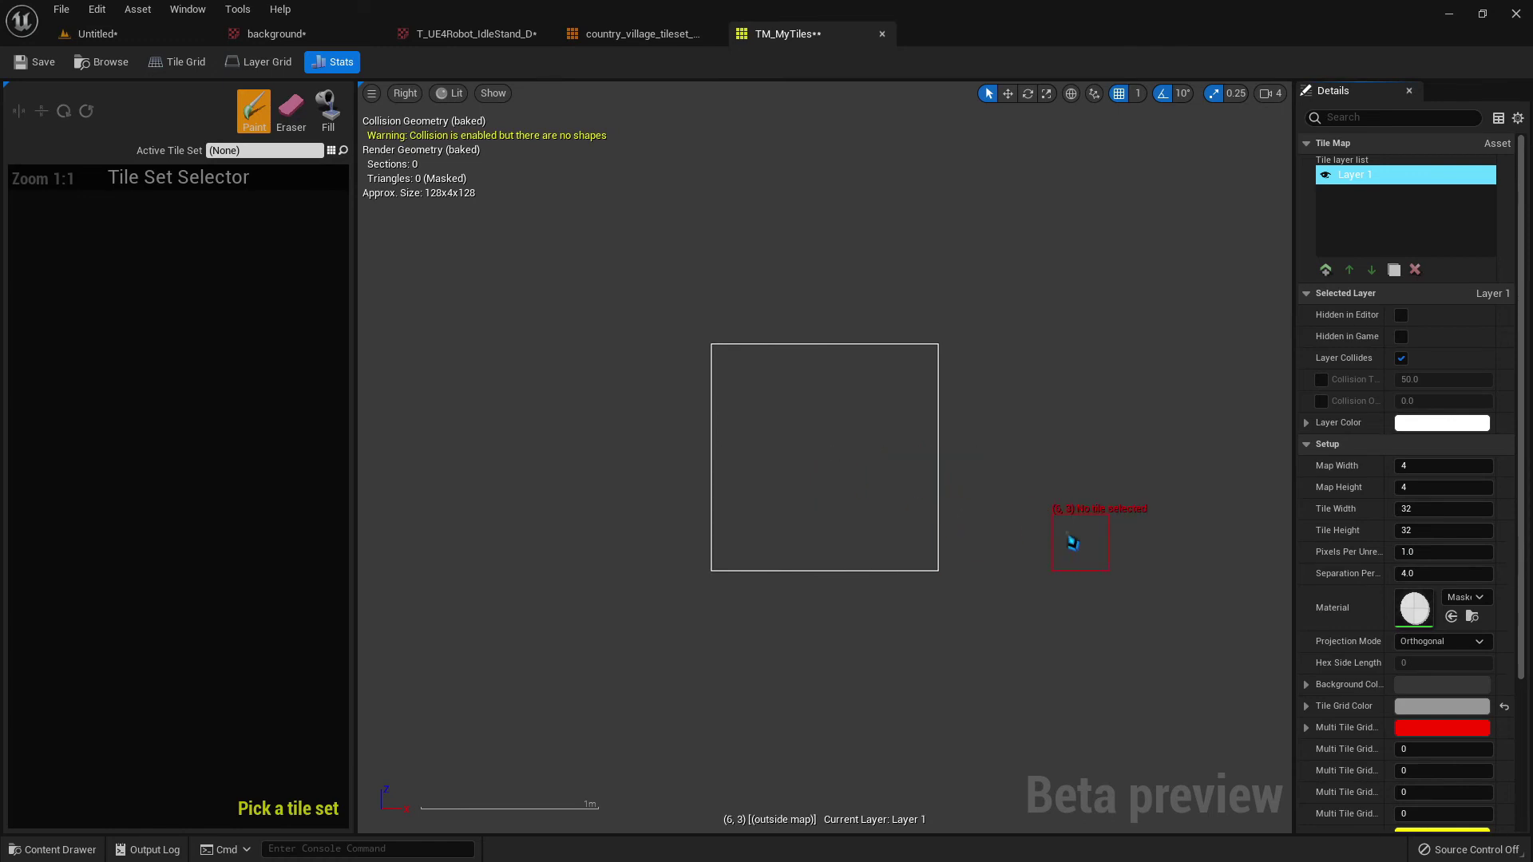
click(1431, 511)
text(16)
click(1435, 531)
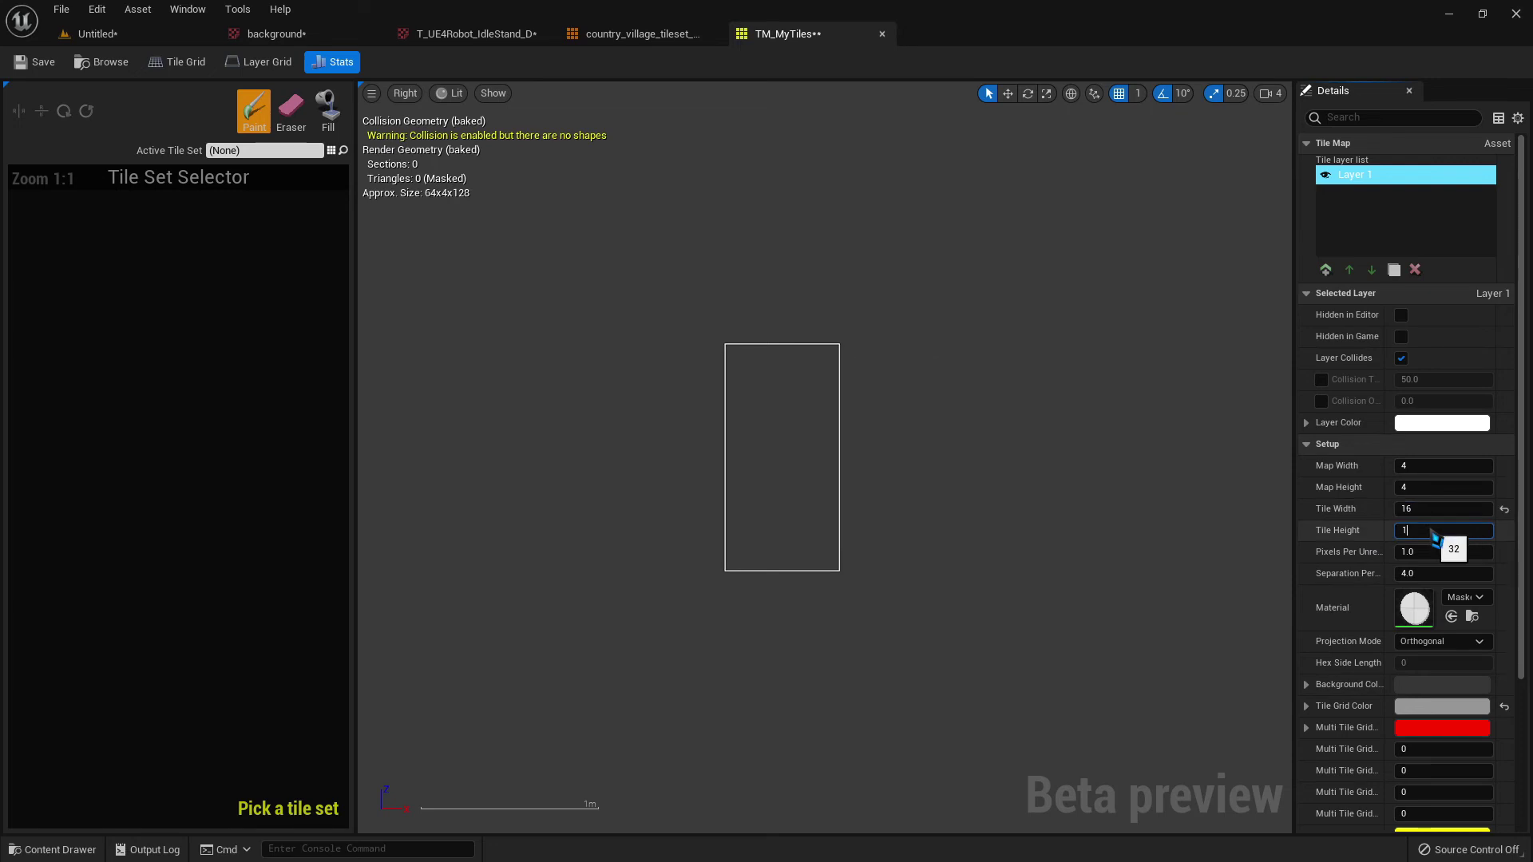
key(Tab)
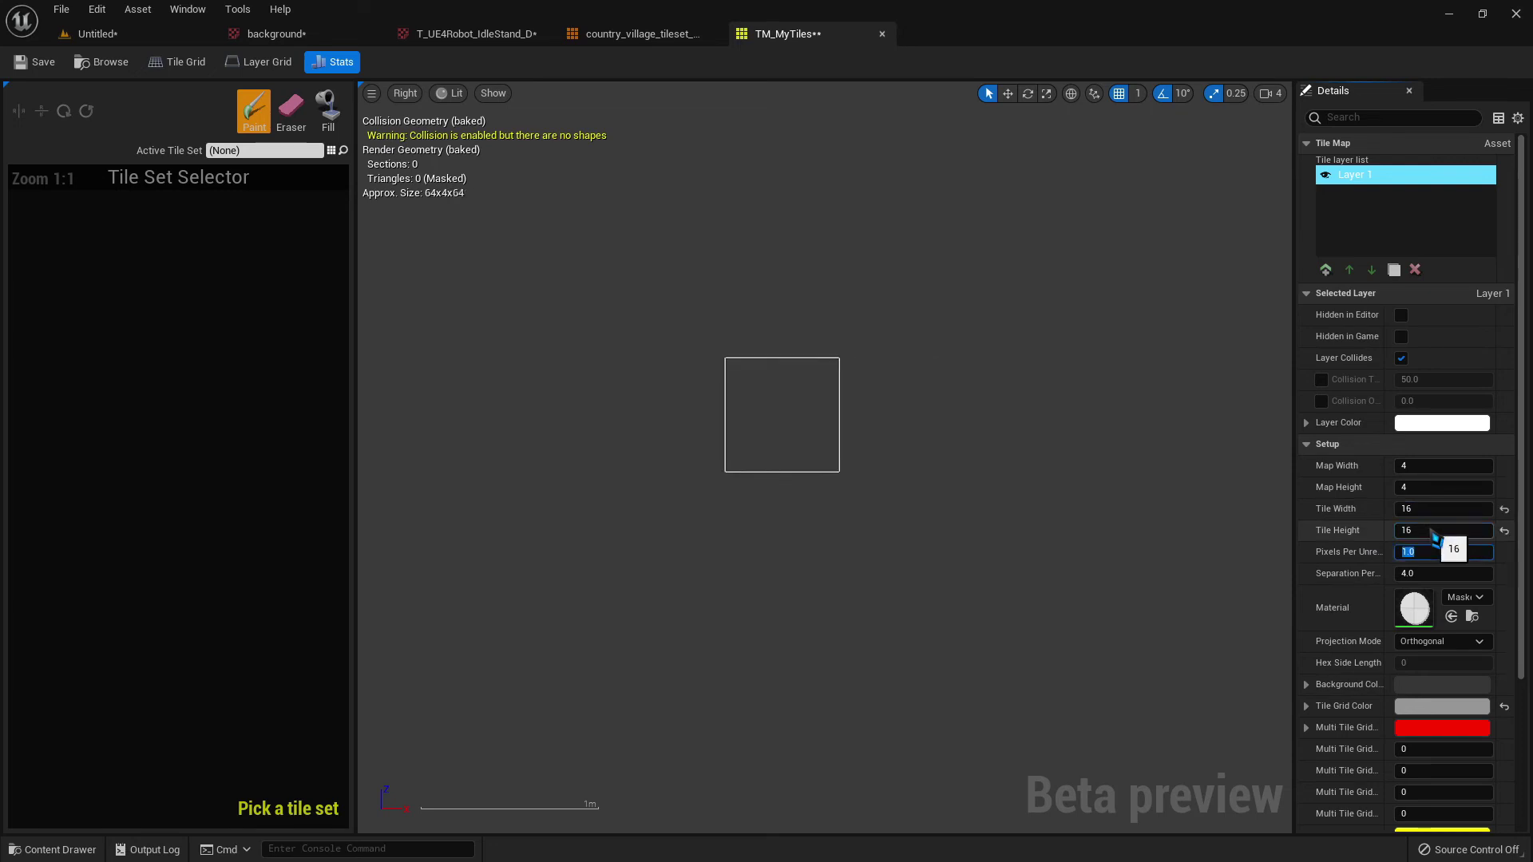
- Set the map width to 25 and the map height to 15 tiles
click(1420, 472)
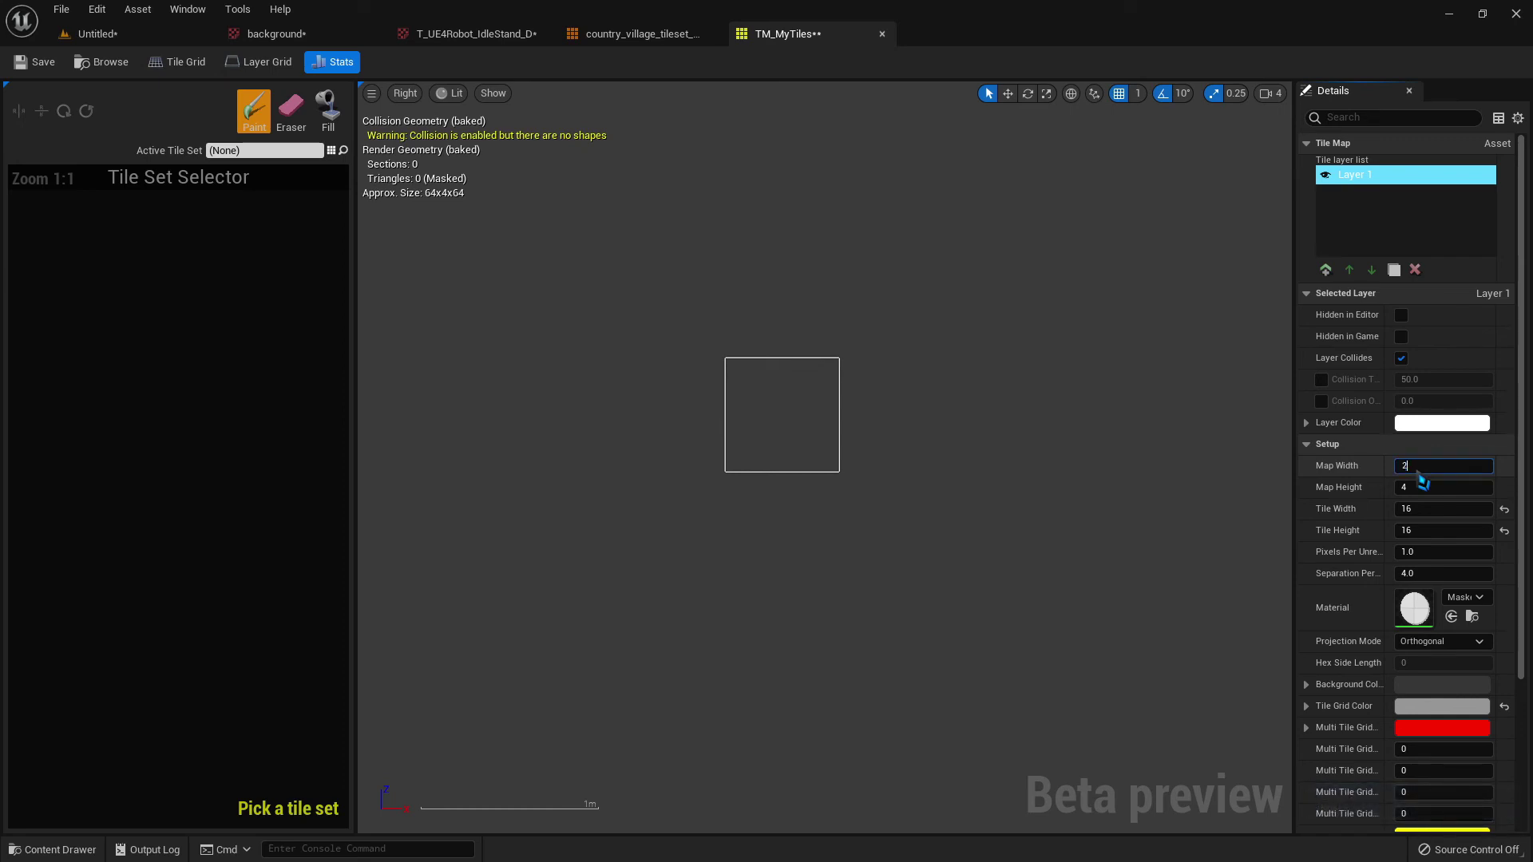
key(Tab)
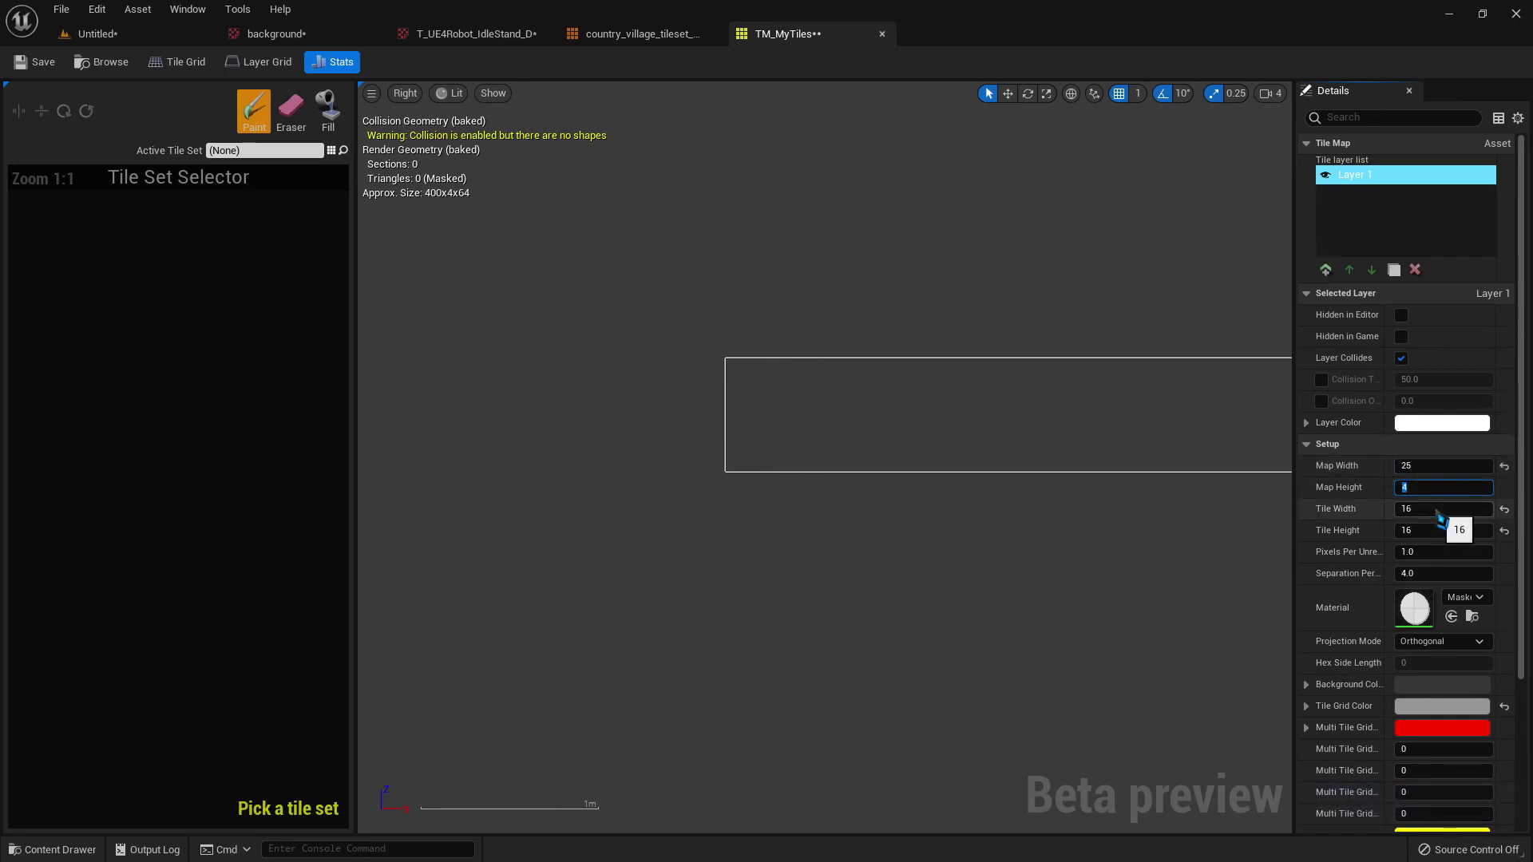
text(15)
key(Tab)
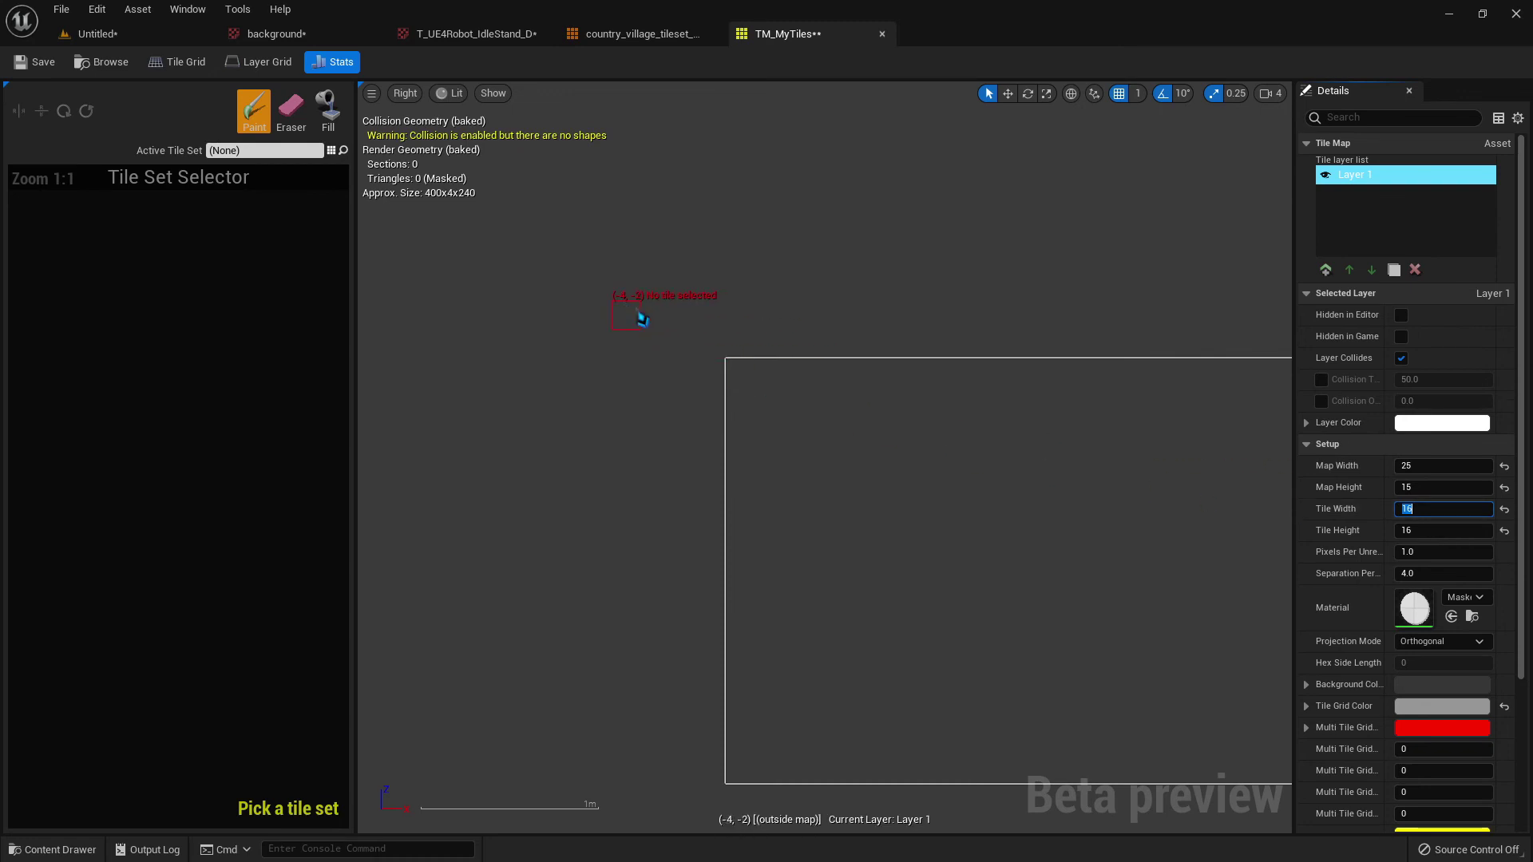
scroll(652, 332, down, 1)
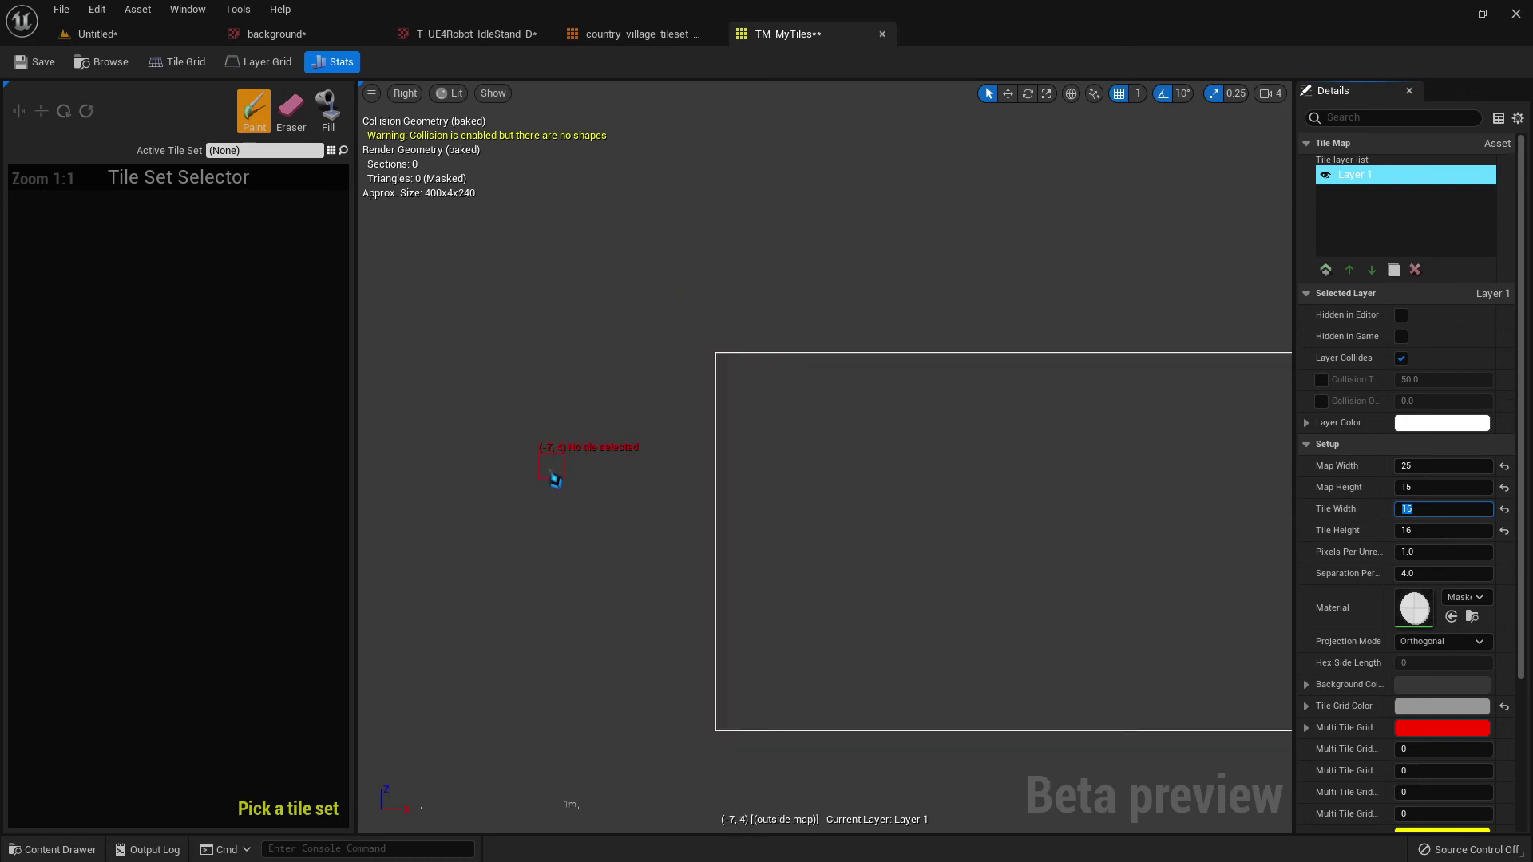
scroll(555, 479, down, 1)
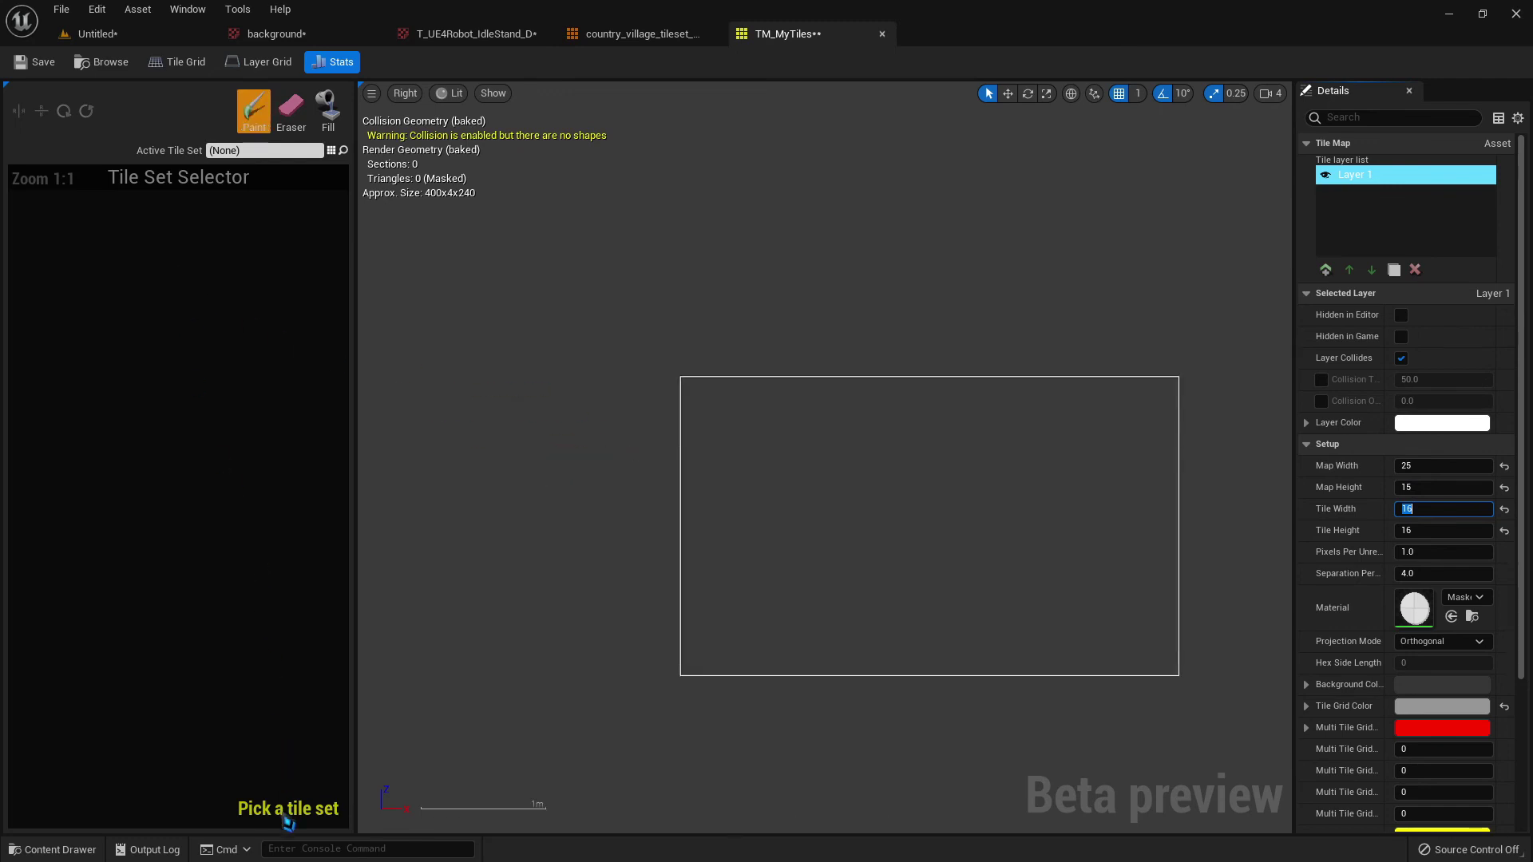
- Choose country_village_tileset and paint a full-width grass ground row with end tiles along the bottom
click(316, 823)
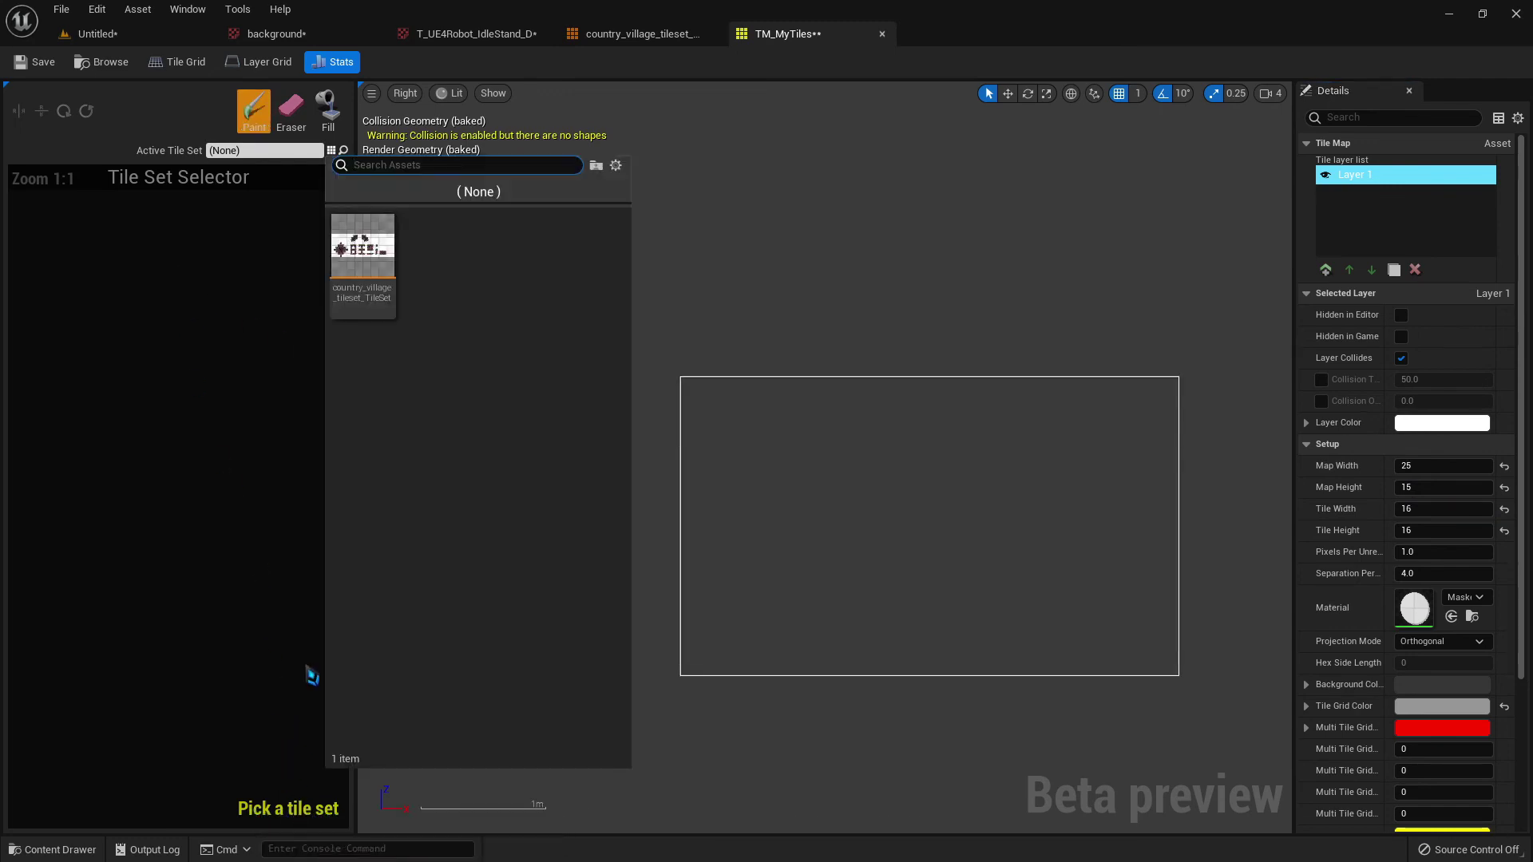
click(362, 272)
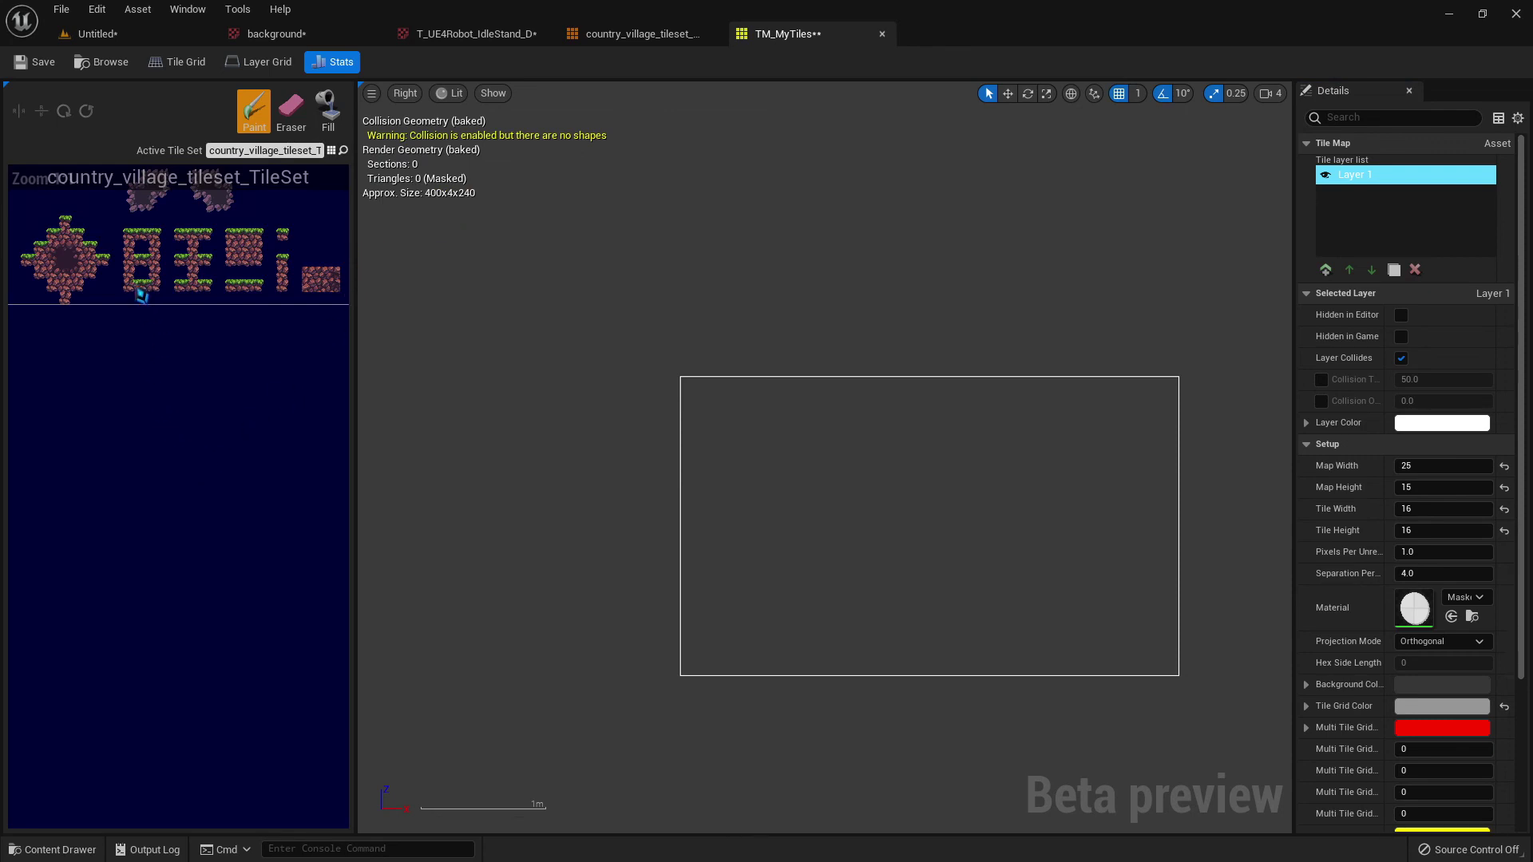
click(182, 238)
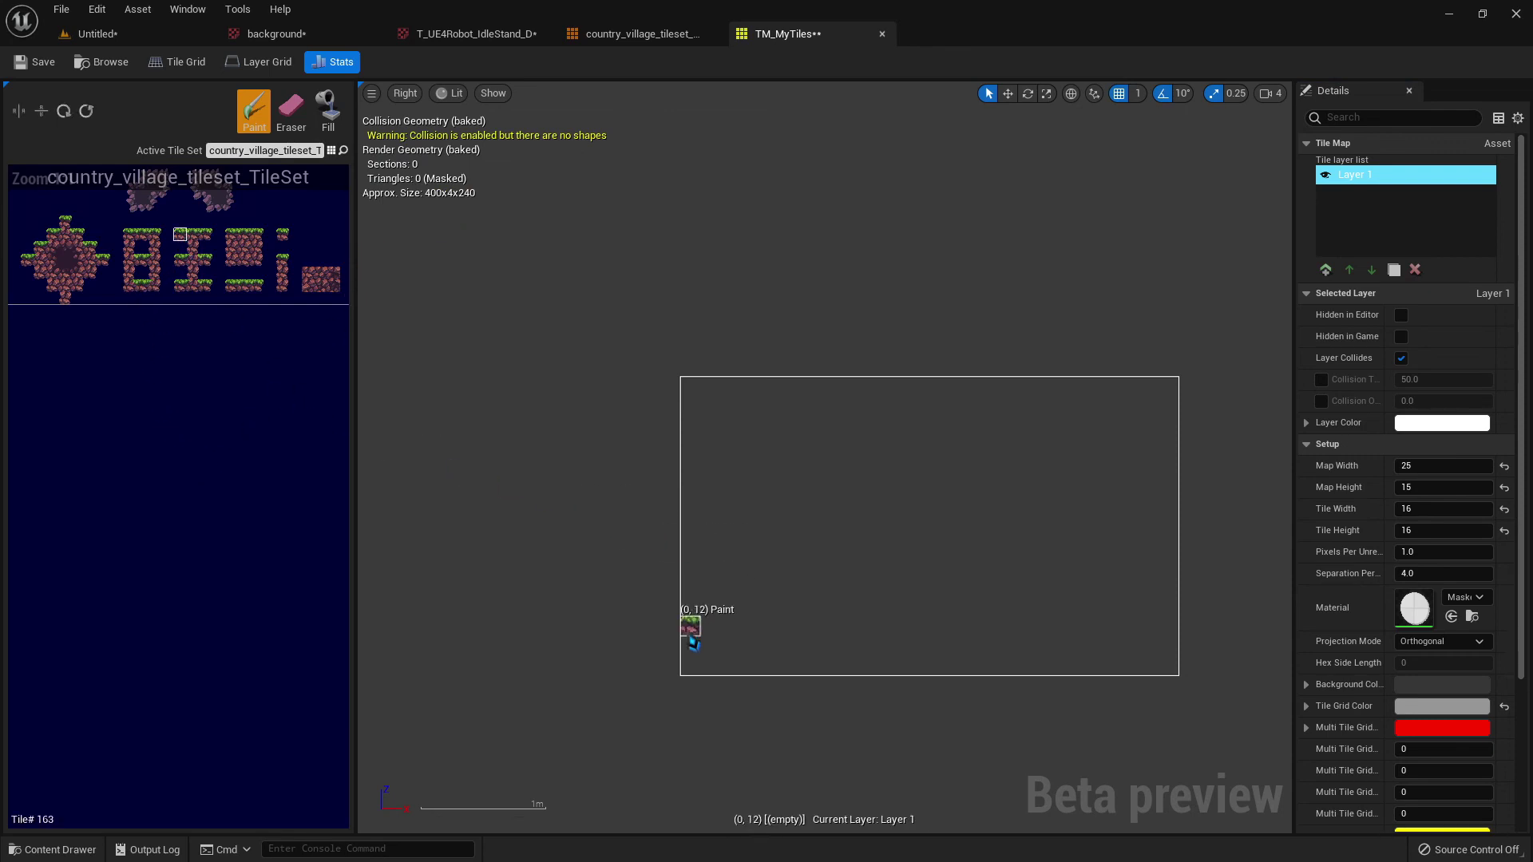
click(692, 665)
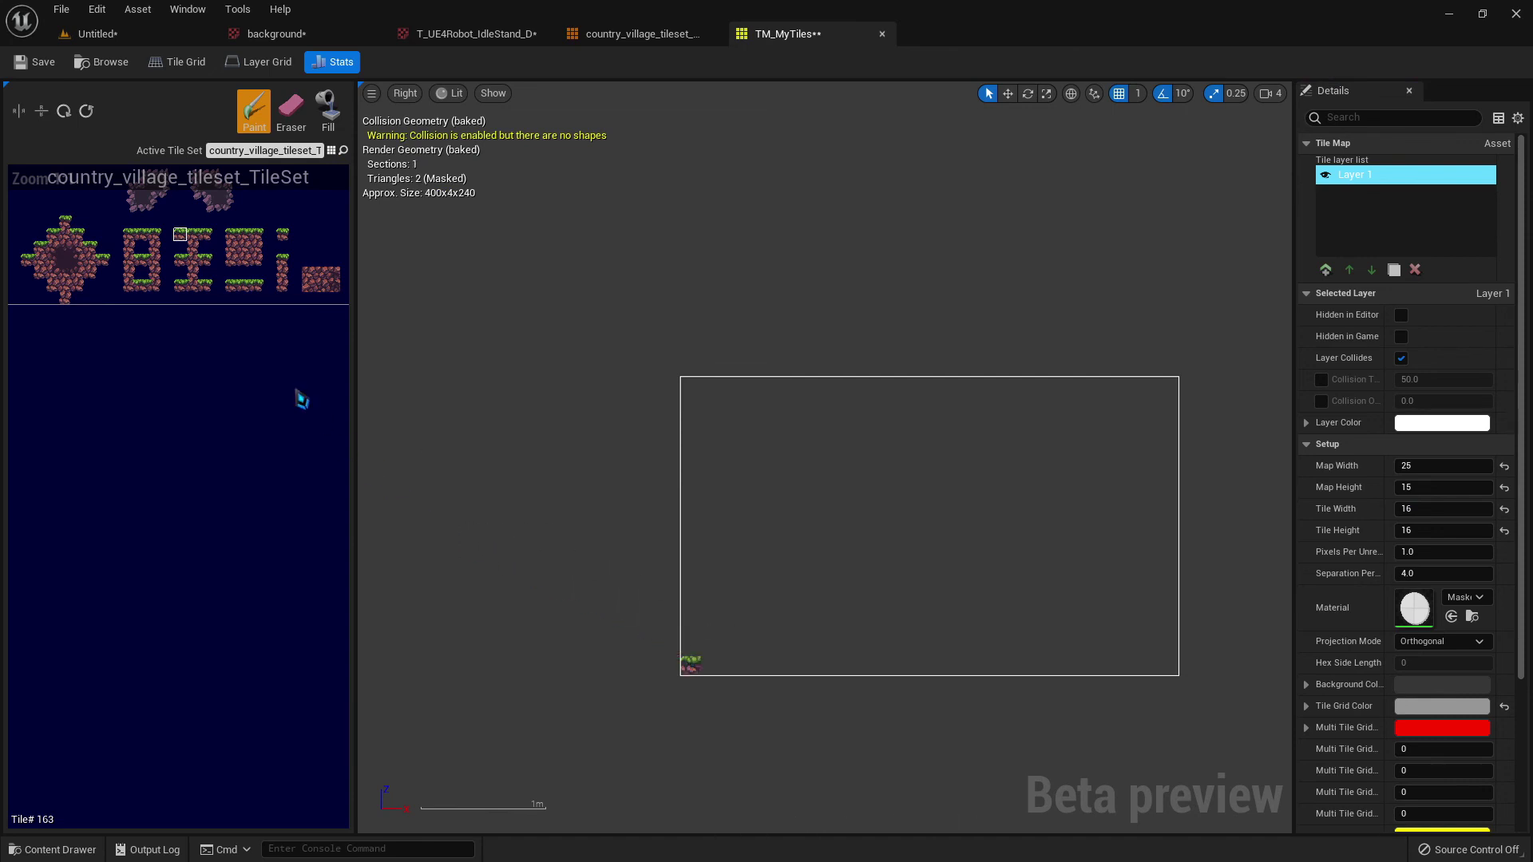
click(194, 237)
drag(692, 666, 1146, 675)
click(206, 236)
click(1170, 671)
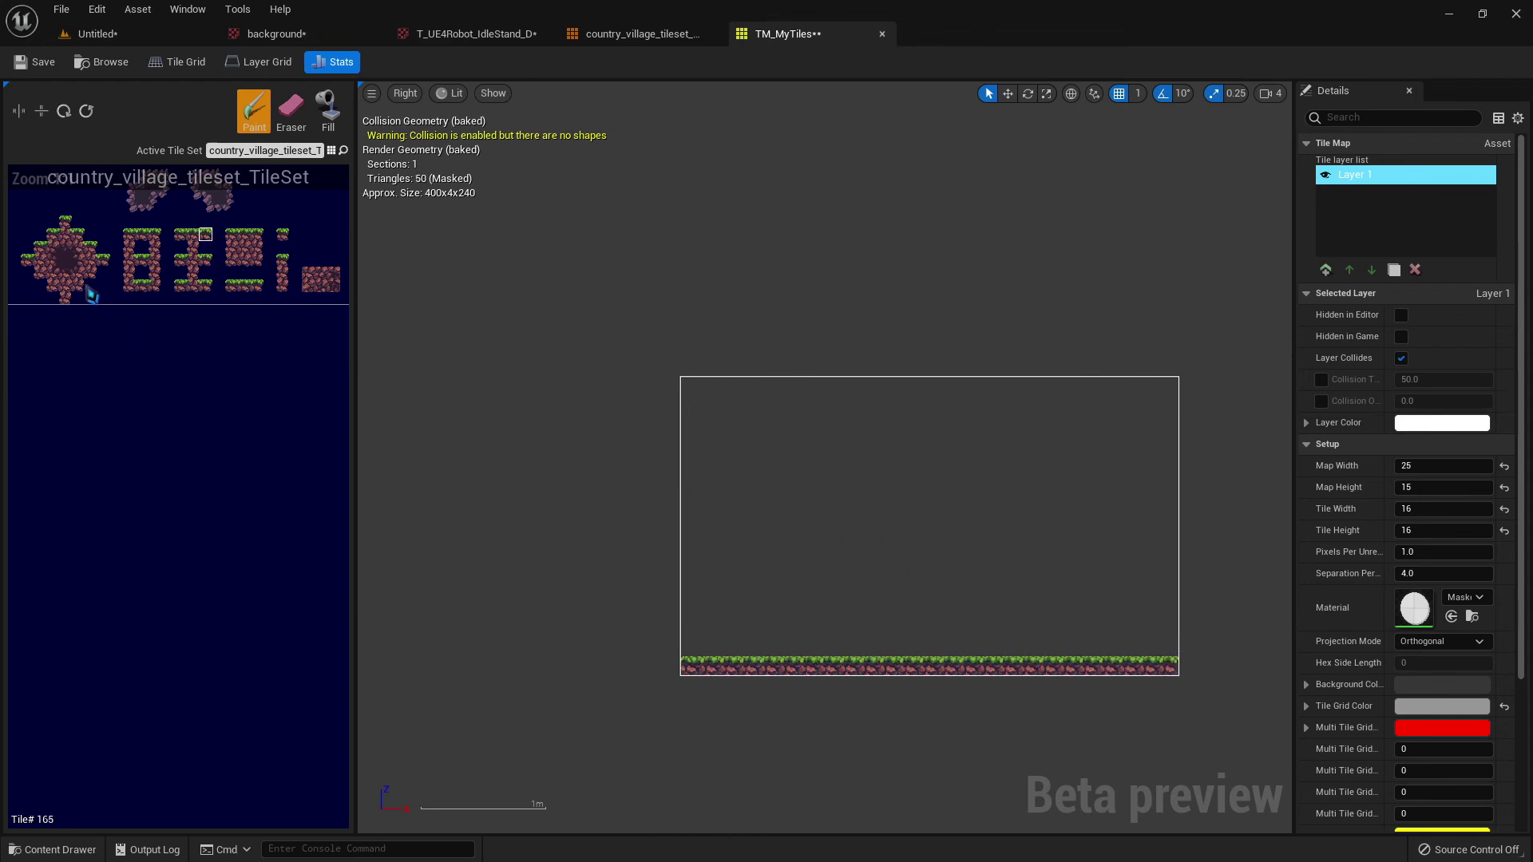
- Paint a short floating grass ledge above the ground, with left-end, middle and right-end tiles
click(130, 237)
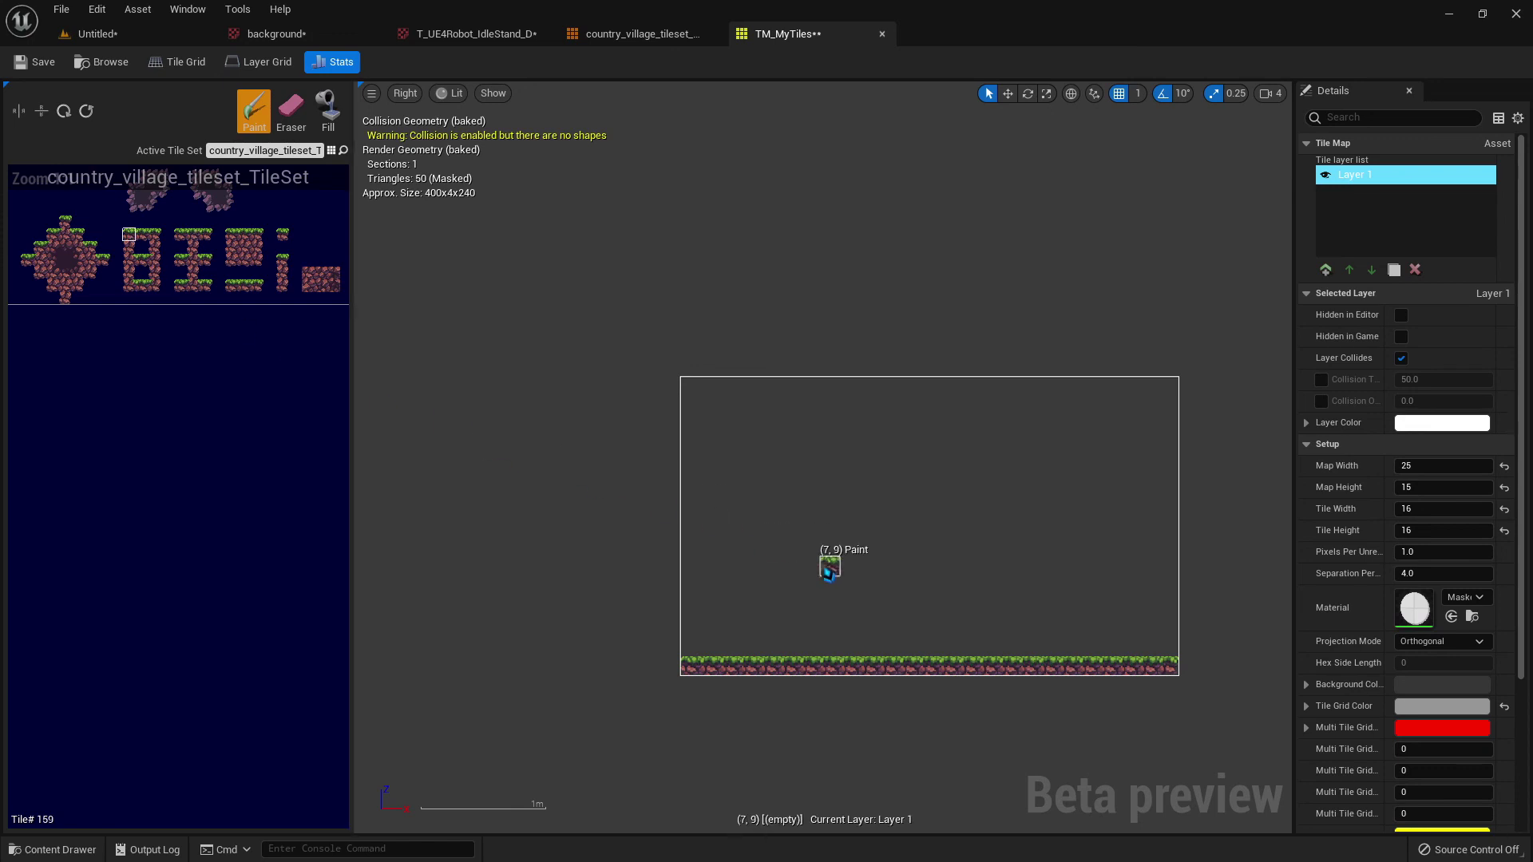
drag(850, 591, 866, 595)
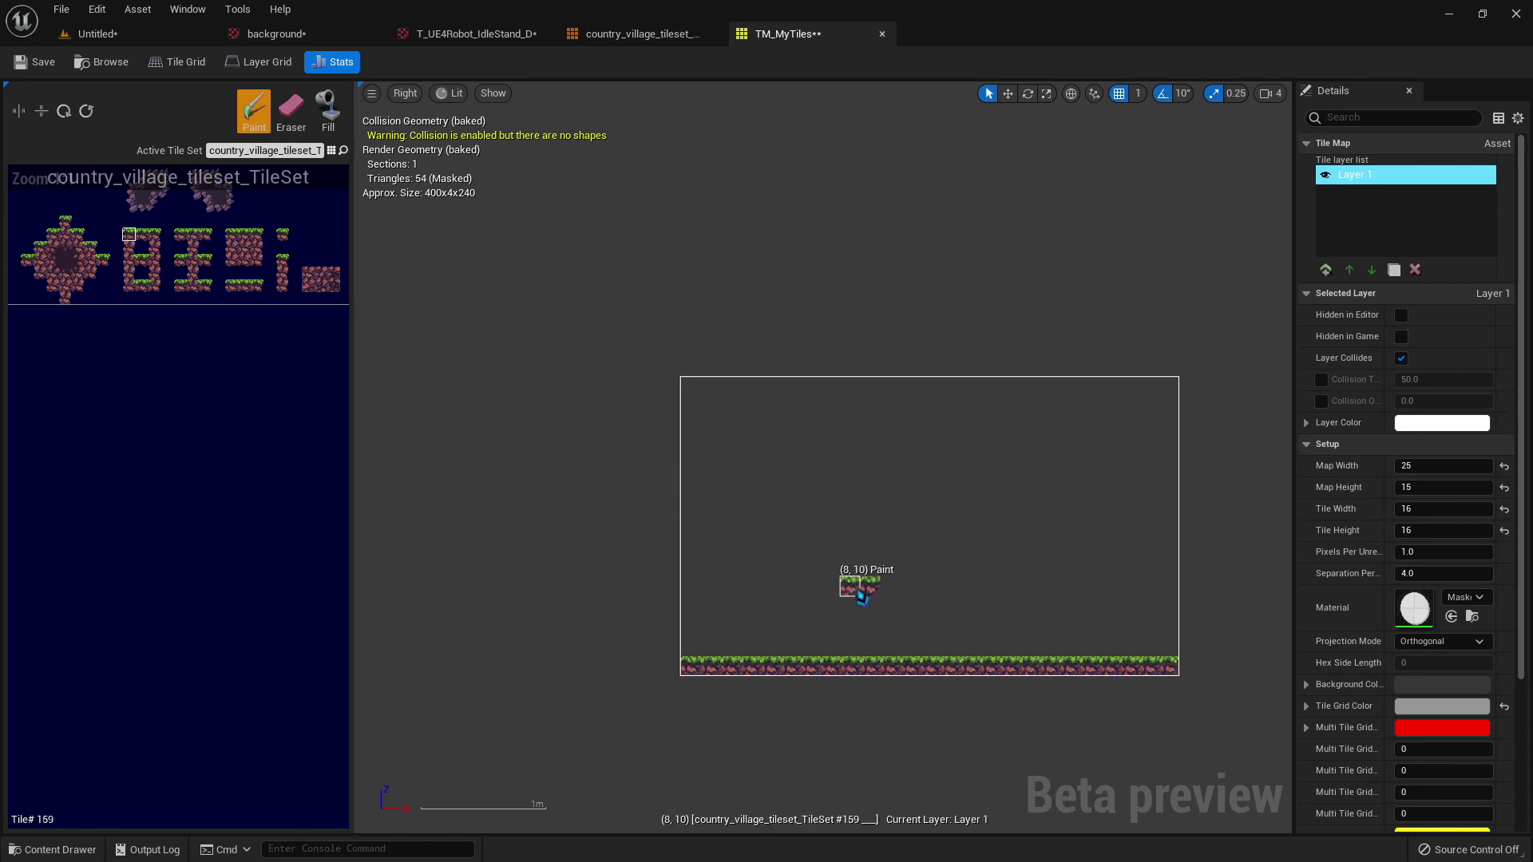
click(144, 238)
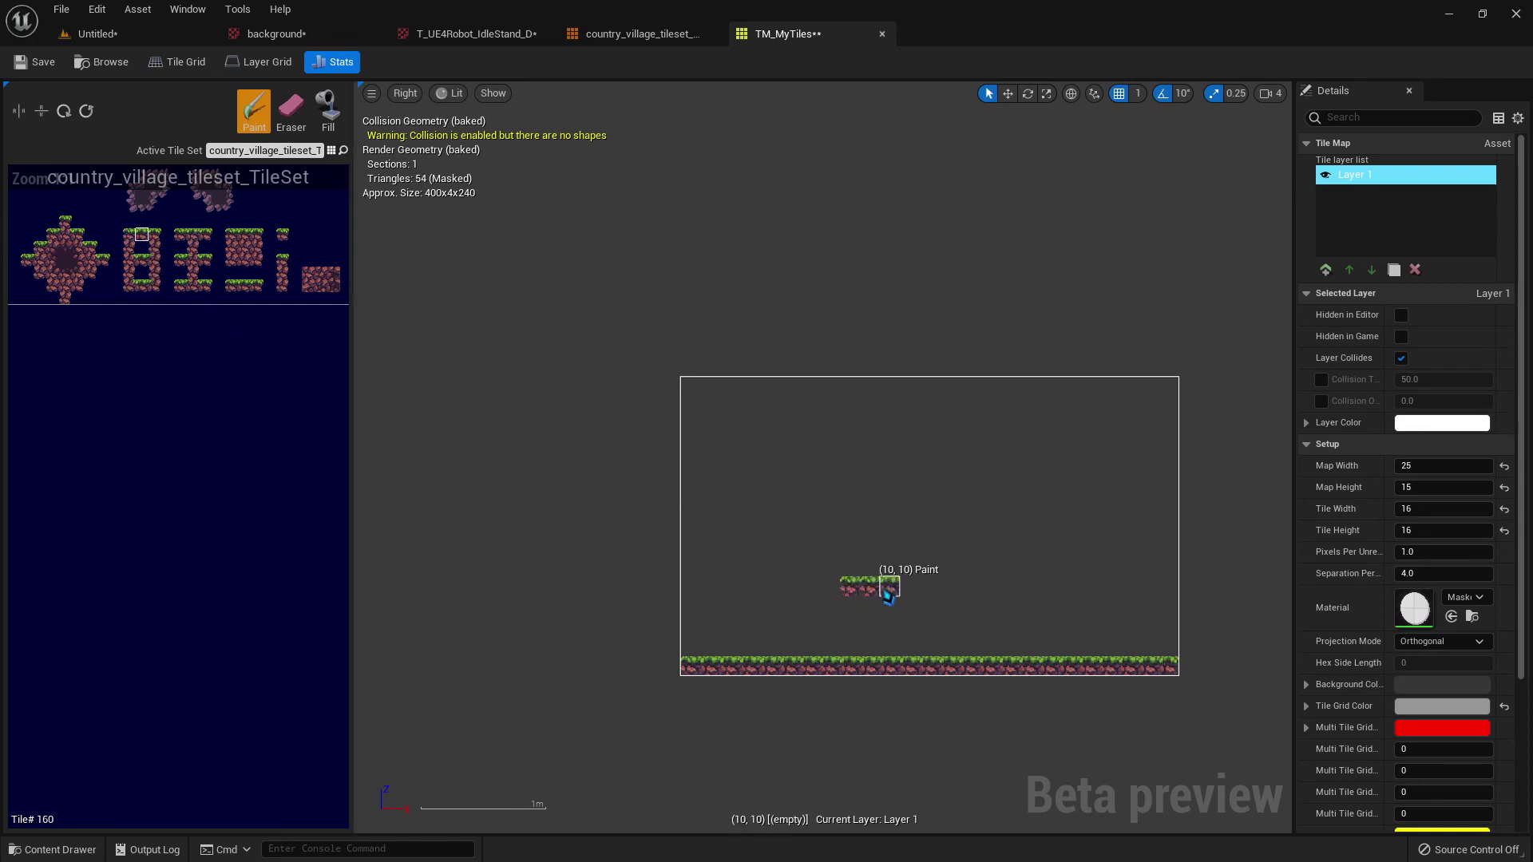
drag(869, 587, 894, 588)
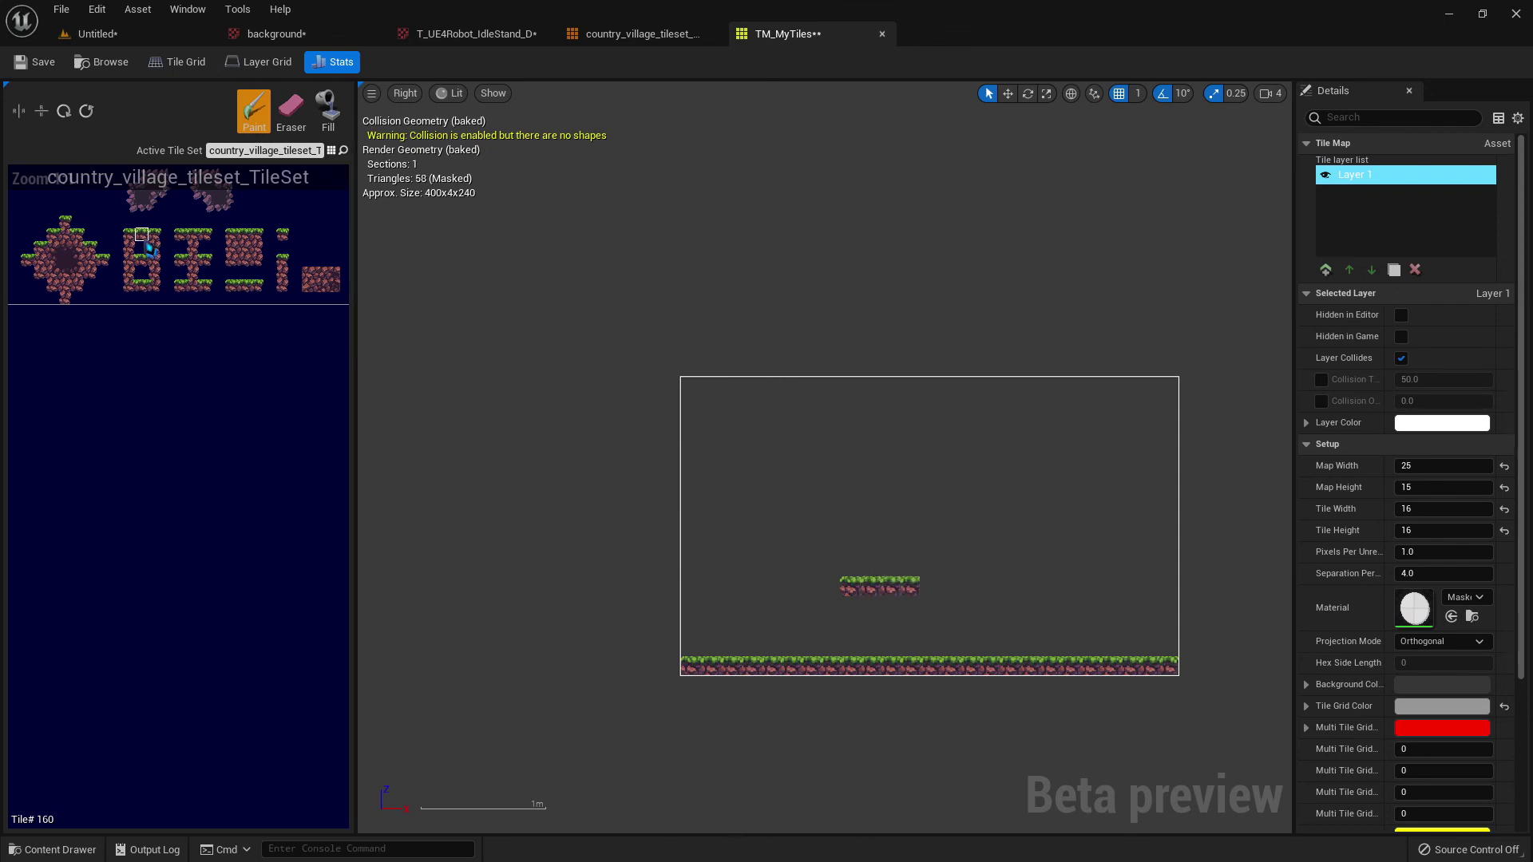
click(154, 236)
click(933, 598)
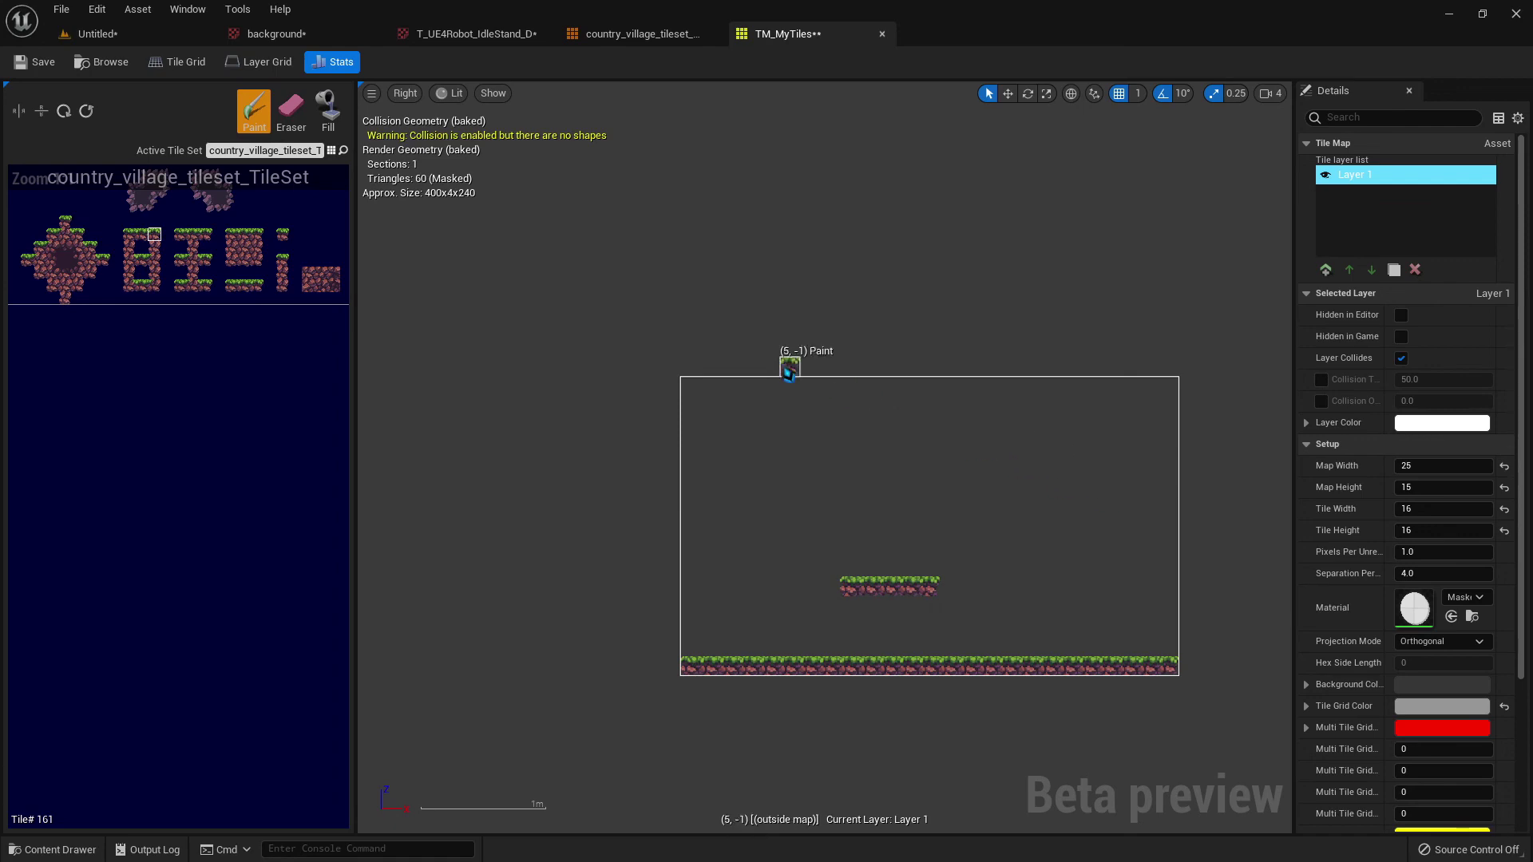
- Save TM_MyTiles and place it in the level in front of the sky background
click(38, 61)
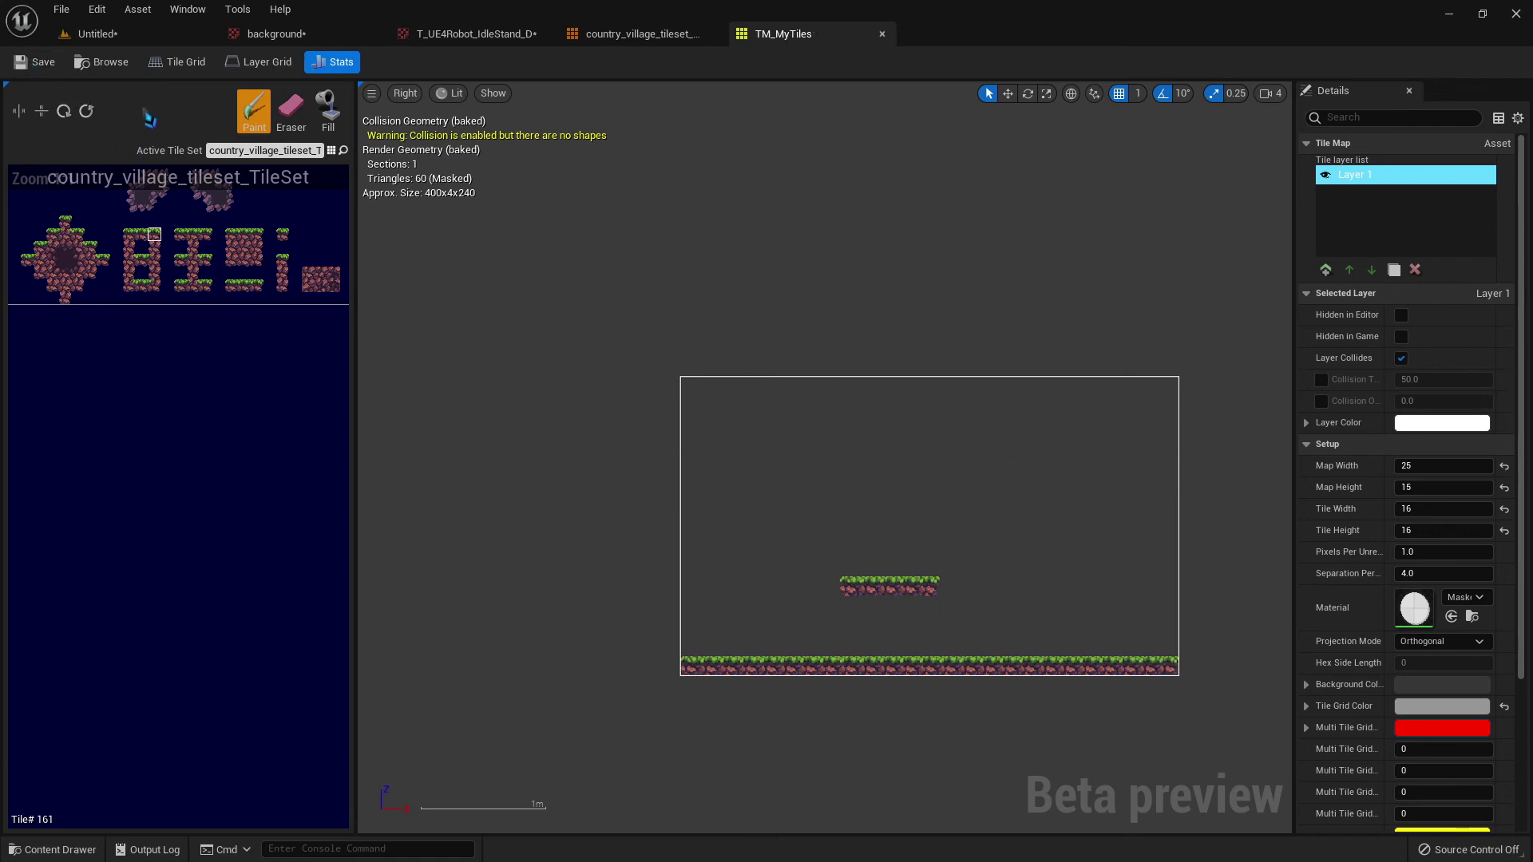
click(100, 34)
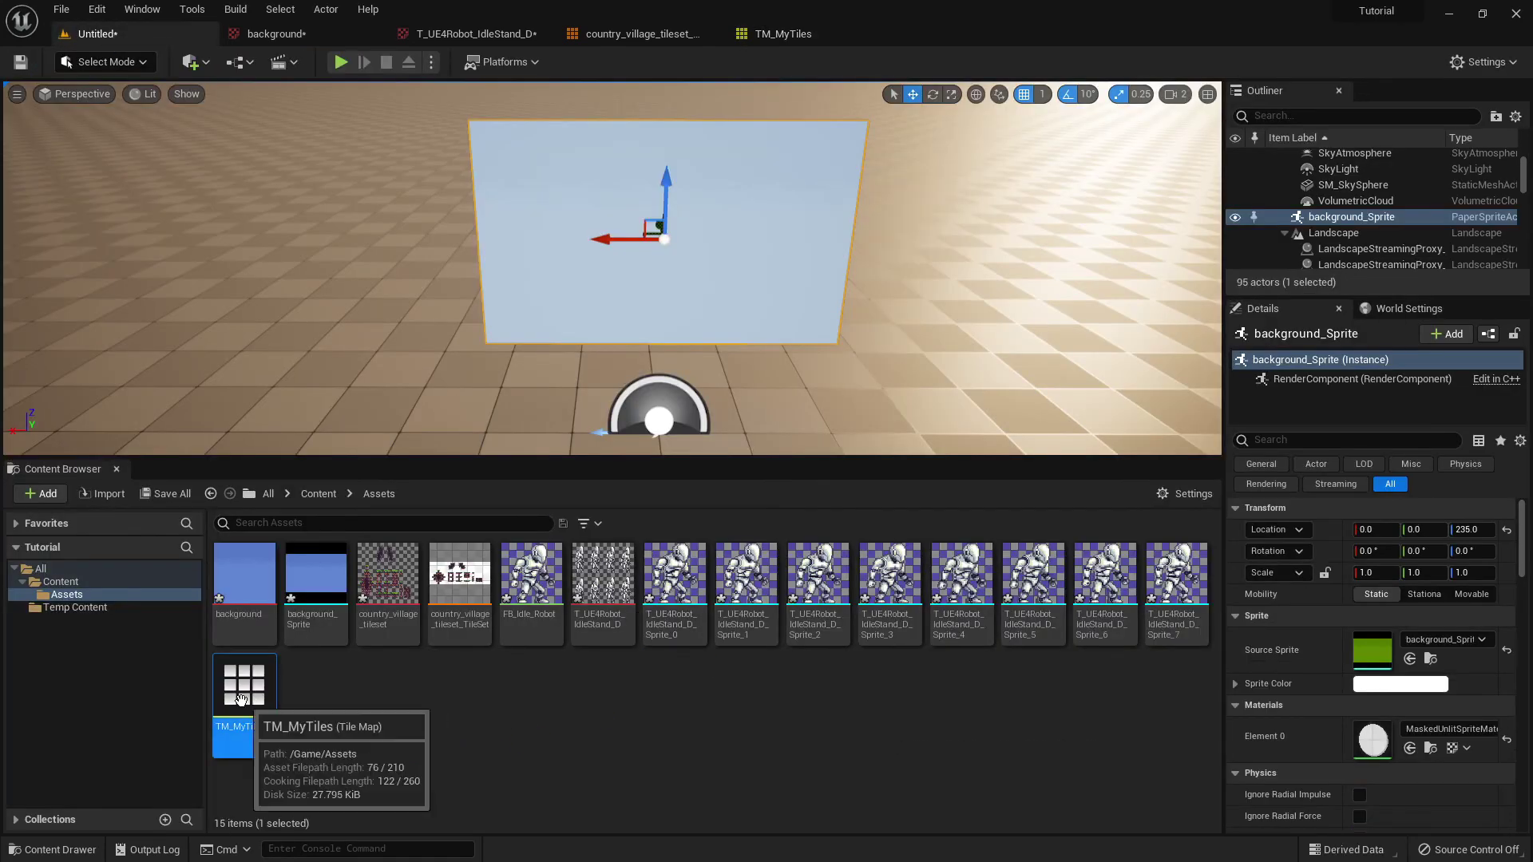
drag(244, 695, 856, 181)
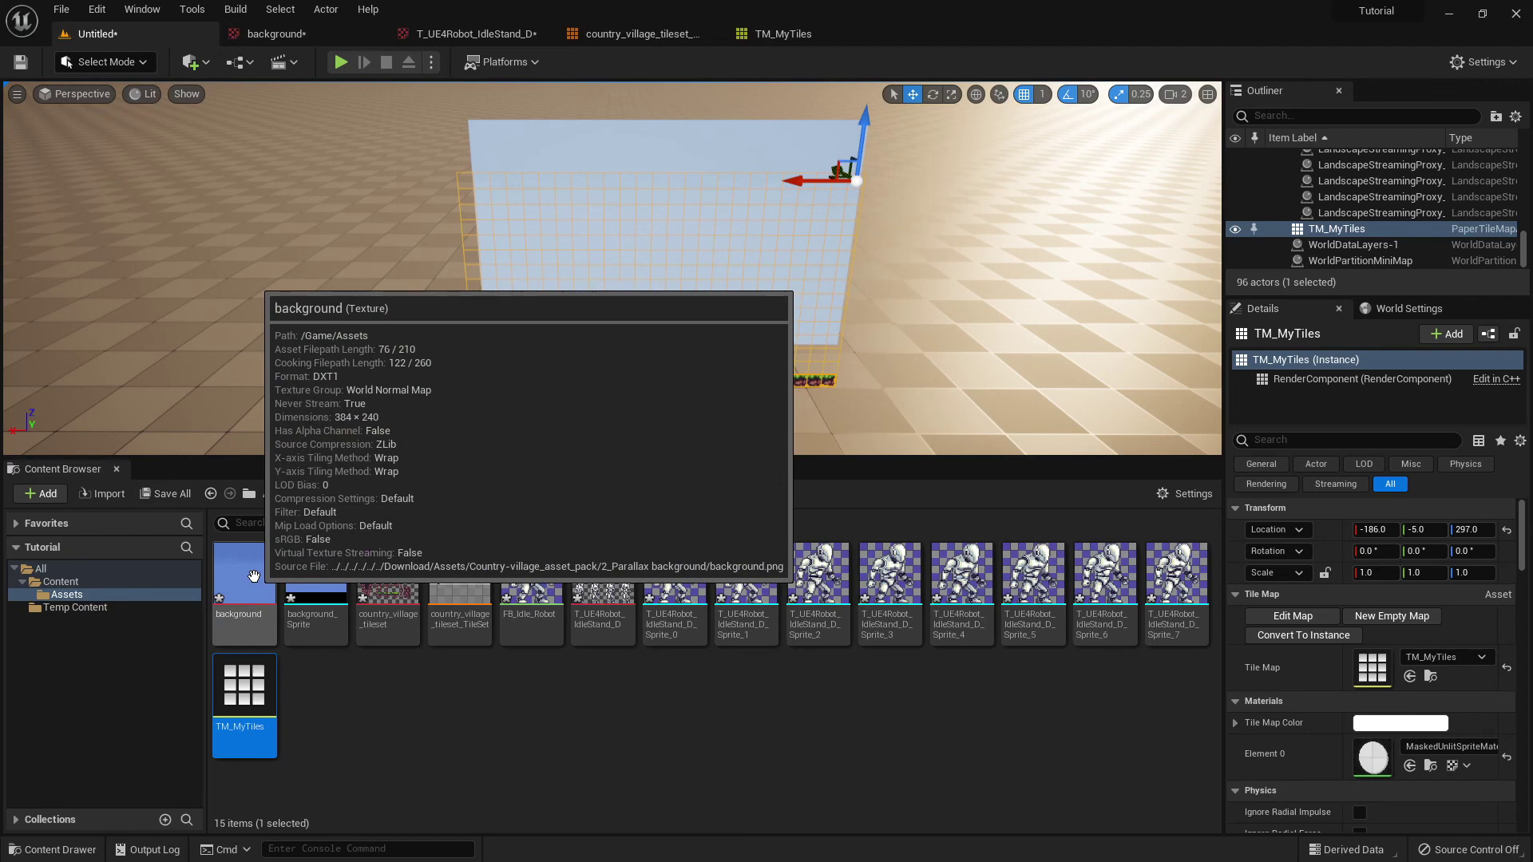
click(254, 577)
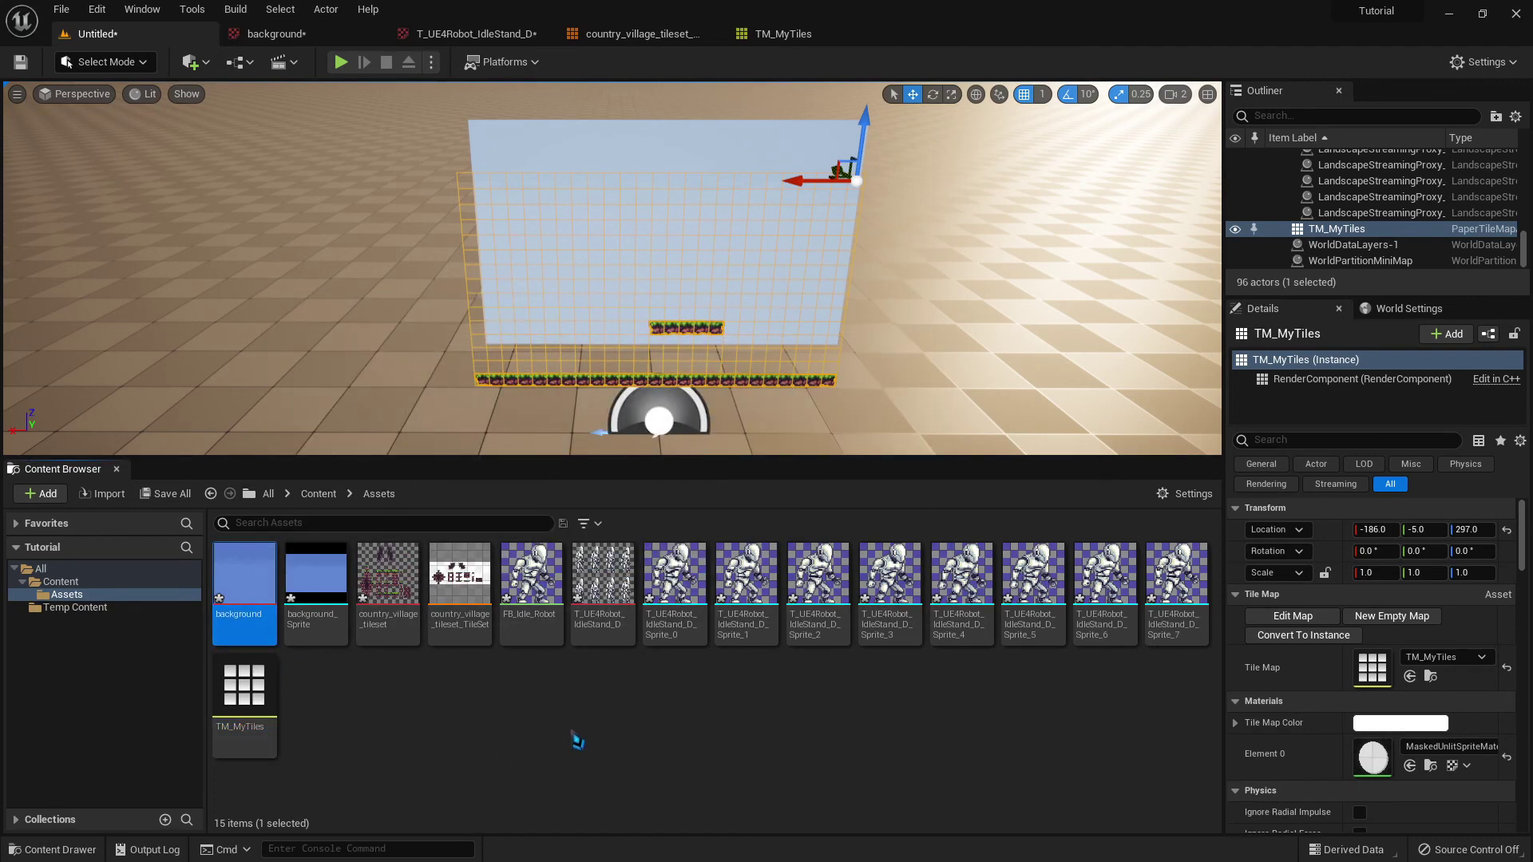